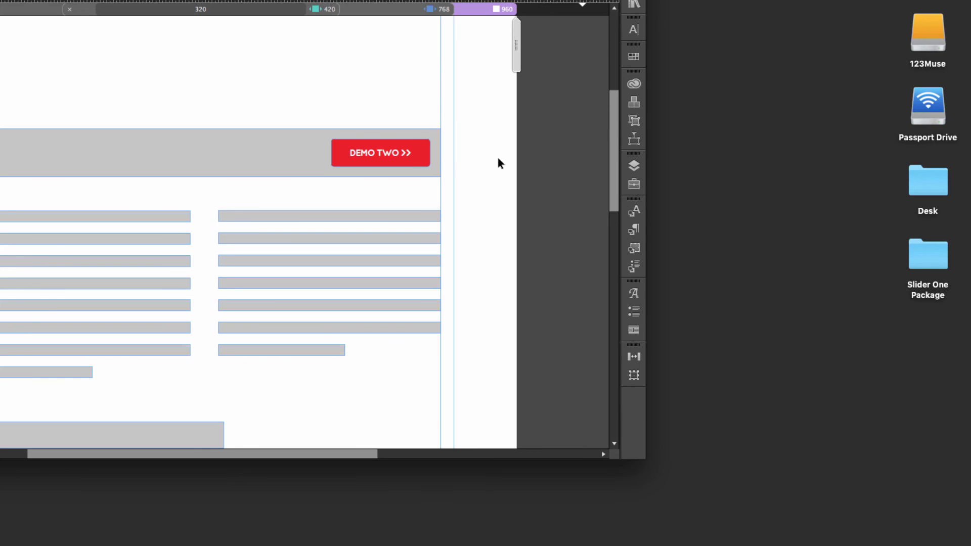
Step: Open the Slider One Package folder on the desktop and look through its Sample Assets and Slides PSD subfolders
{"action": "scroll", "coordinate": [478, 157], "scroll_direction": "up", "scroll_amount": 5}
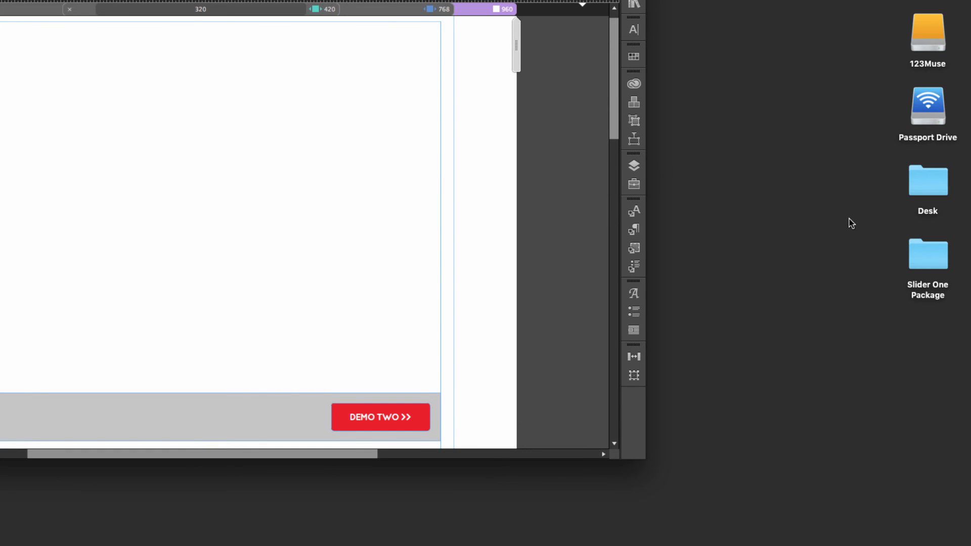
{"action": "left_click", "coordinate": [930, 253]}
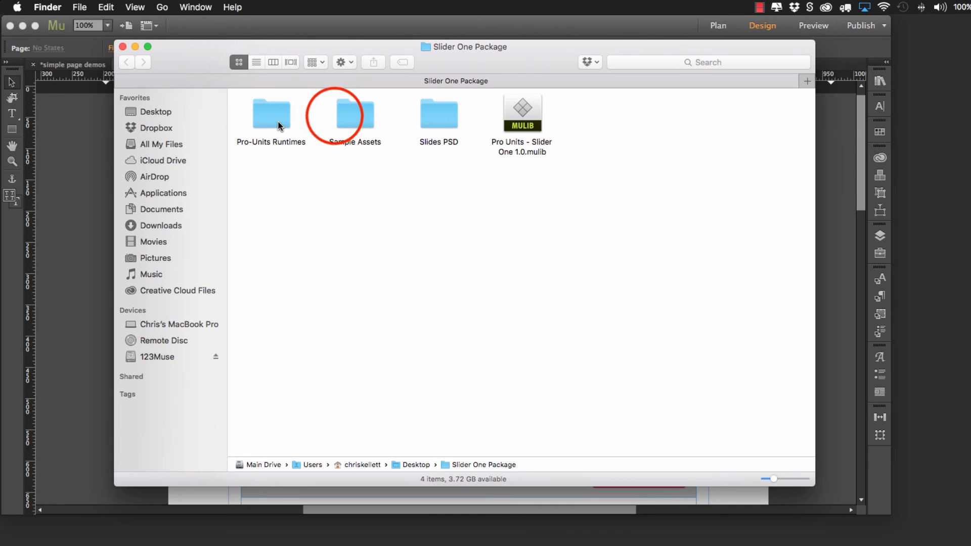
{"action": "left_click", "coordinate": [342, 120]}
{"action": "double_click", "coordinate": [343, 119]}
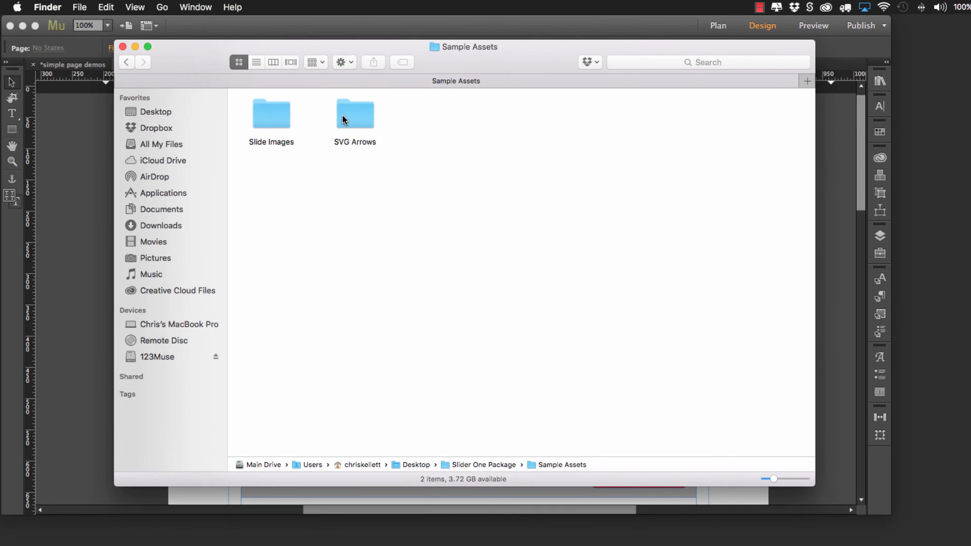
{"action": "left_click", "coordinate": [127, 63]}
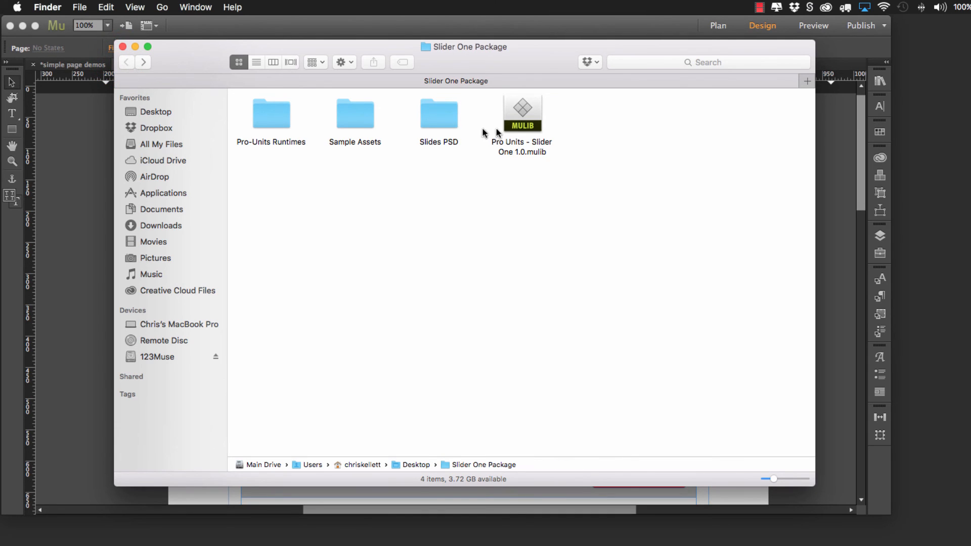
{"action": "double_click", "coordinate": [439, 124]}
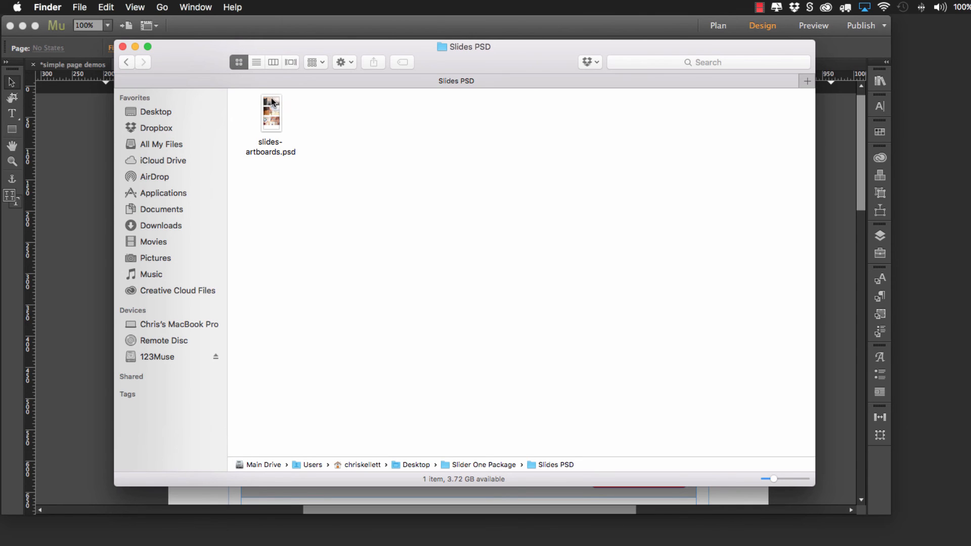
{"action": "left_click", "coordinate": [127, 63]}
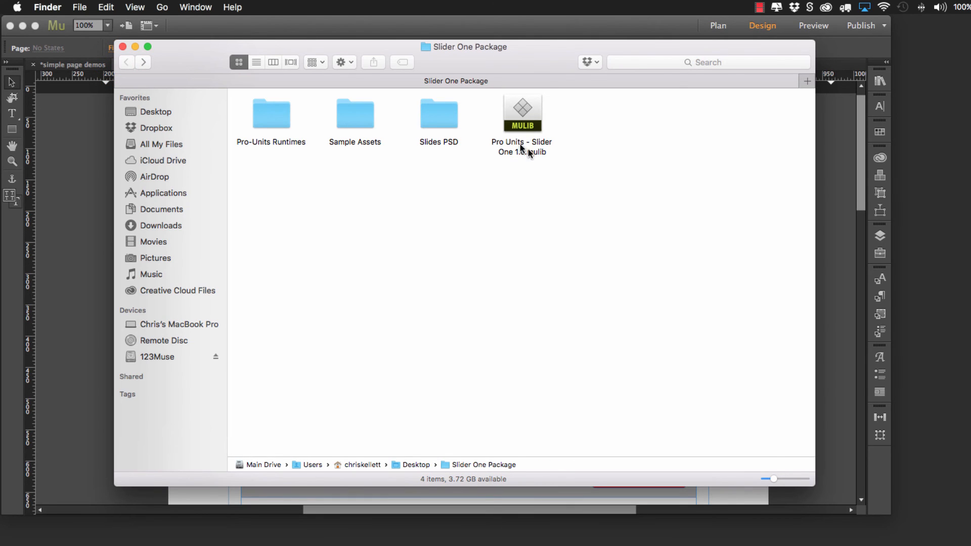
Step: Import the library file Pro Units - Slider One 1.0.mulib into Adobe Muse CC 2015 and dismiss the import notice
{"action": "right_click", "coordinate": [519, 121]}
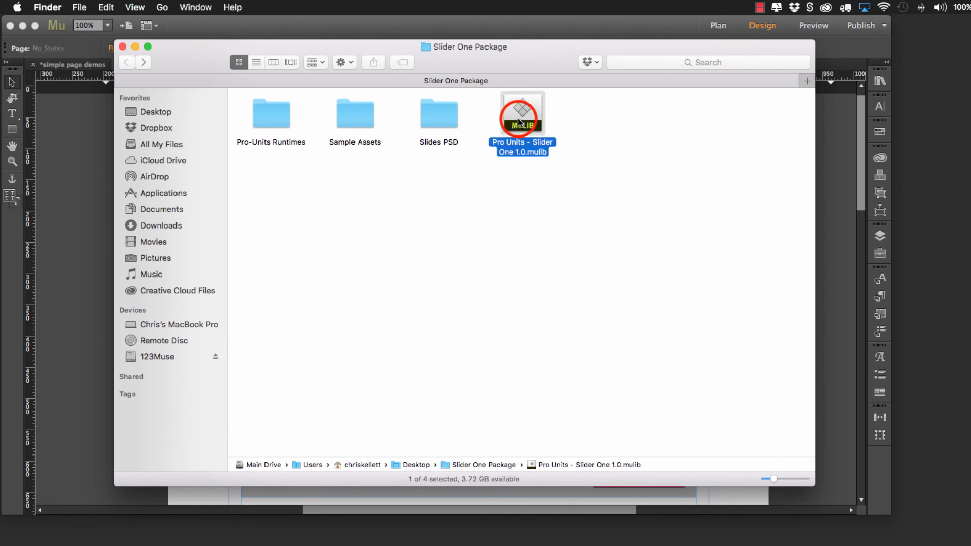
{"action": "mouse_move", "coordinate": [554, 138]}
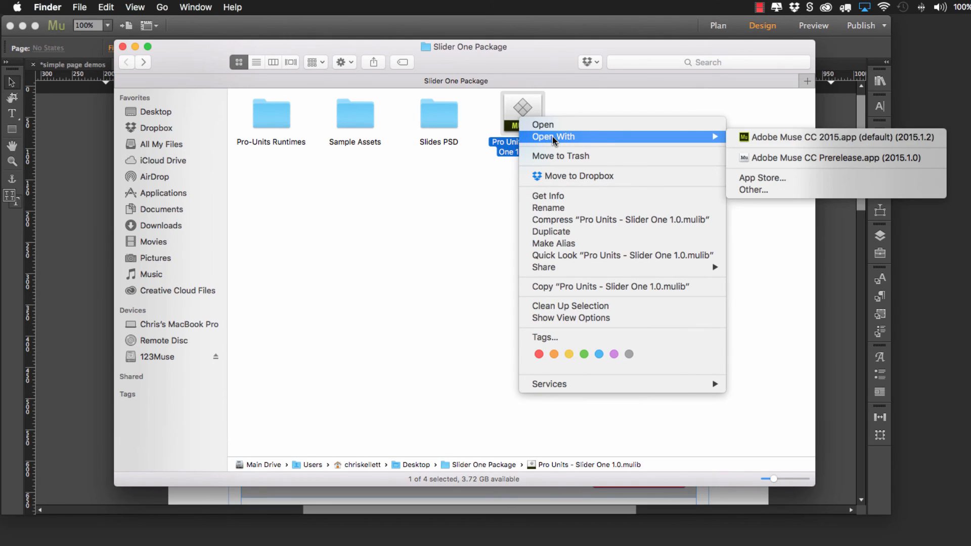
{"action": "left_click", "coordinate": [796, 136]}
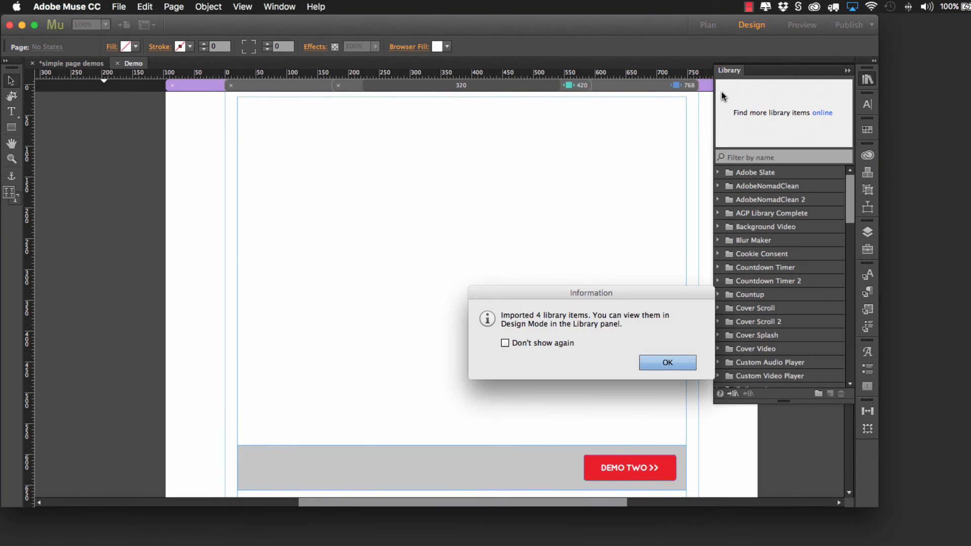
{"action": "left_click", "coordinate": [684, 361]}
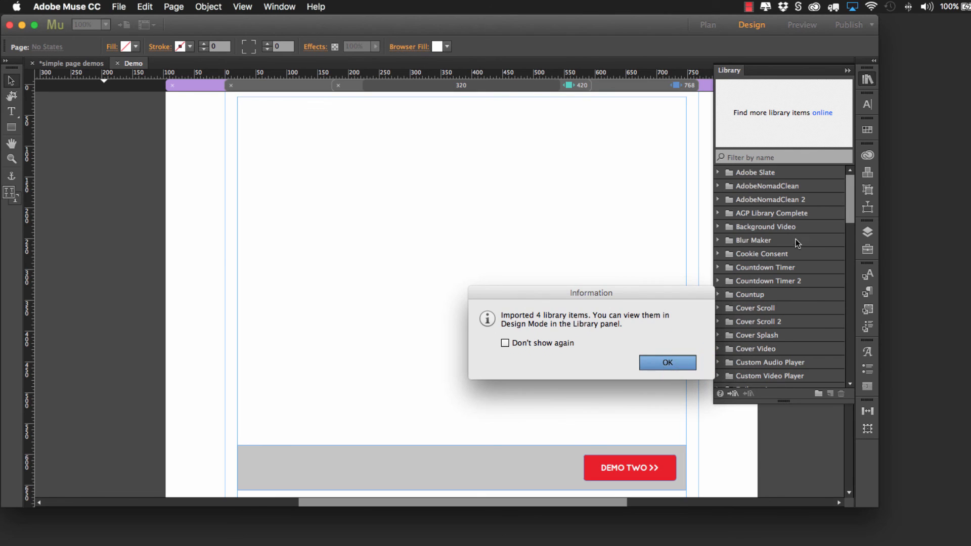
Step: Expand the Pro Units – Slider One 1.0 folder in the library and preview each of its items
{"action": "left_click_drag", "start_coordinate": [850, 203], "coordinate": [847, 327]}
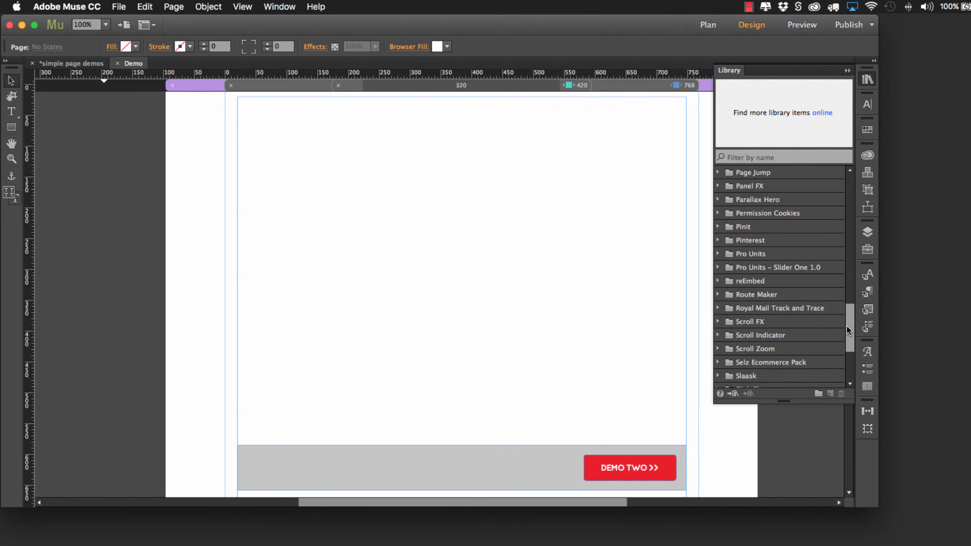
{"action": "left_click", "coordinate": [718, 267]}
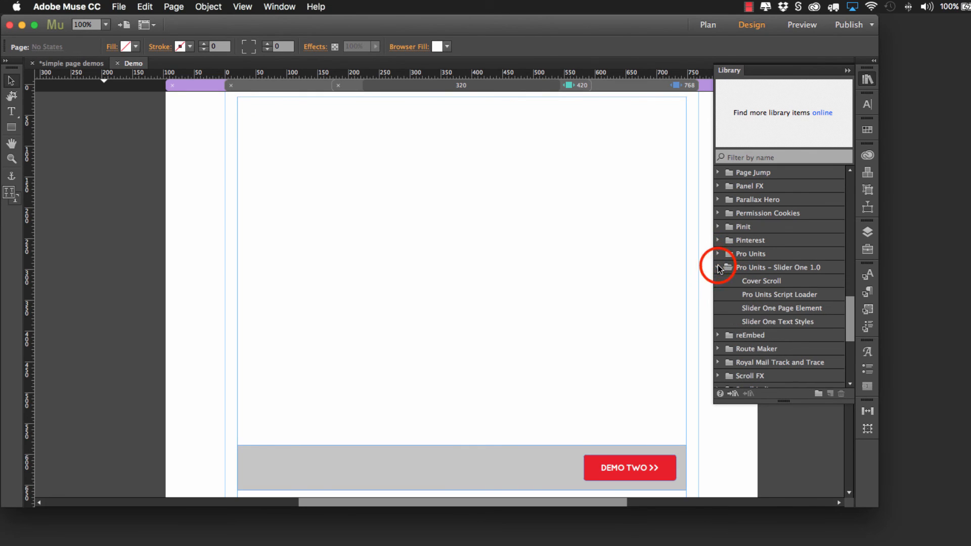
{"action": "left_click", "coordinate": [761, 280]}
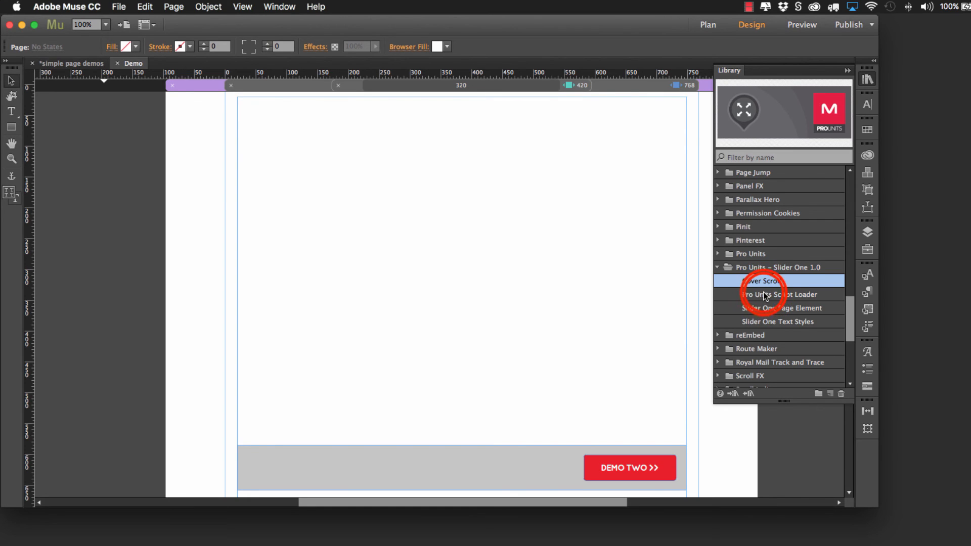
{"action": "left_click", "coordinate": [765, 294]}
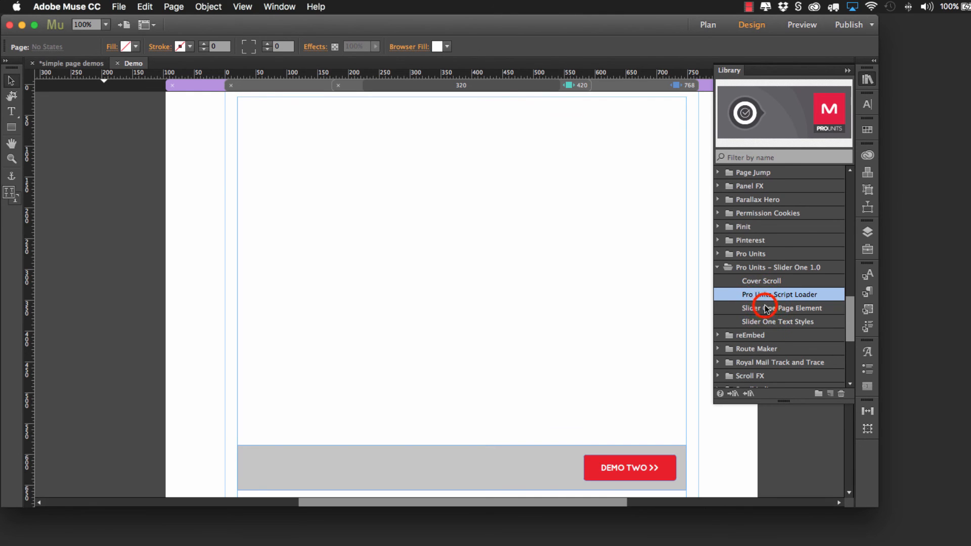
{"action": "left_click", "coordinate": [767, 308]}
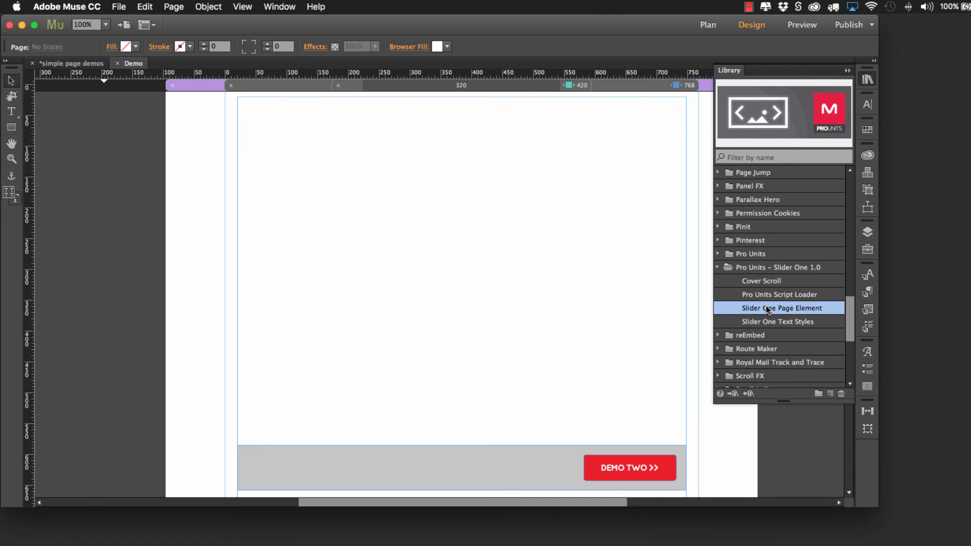
{"action": "left_click", "coordinate": [764, 323]}
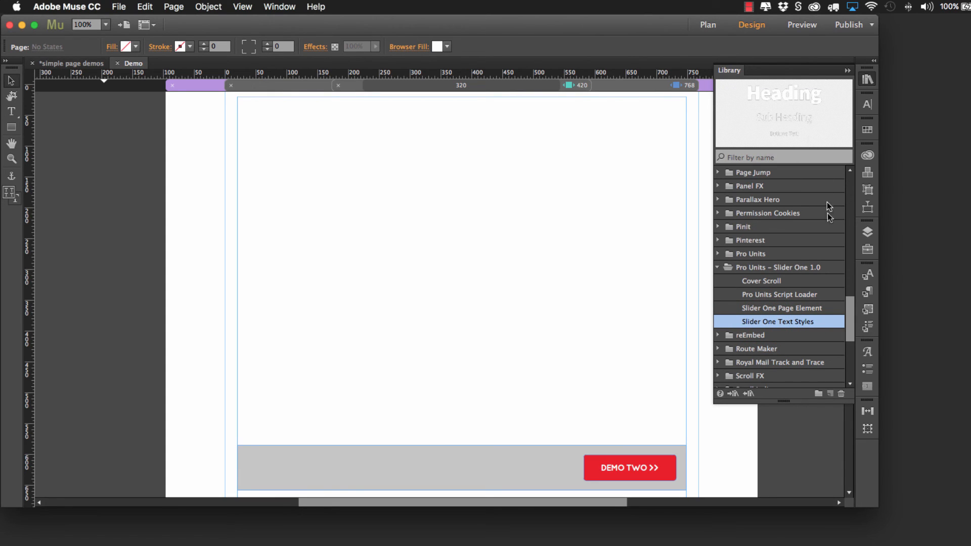
Step: Delete all unused paragraph styles from the site
{"action": "left_click", "coordinate": [868, 293]}
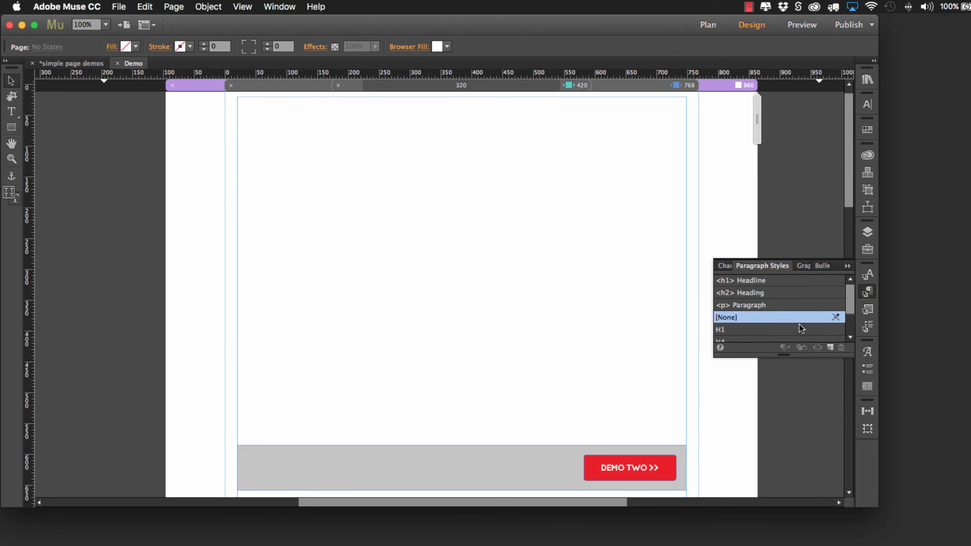
{"action": "right_click", "coordinate": [819, 281]}
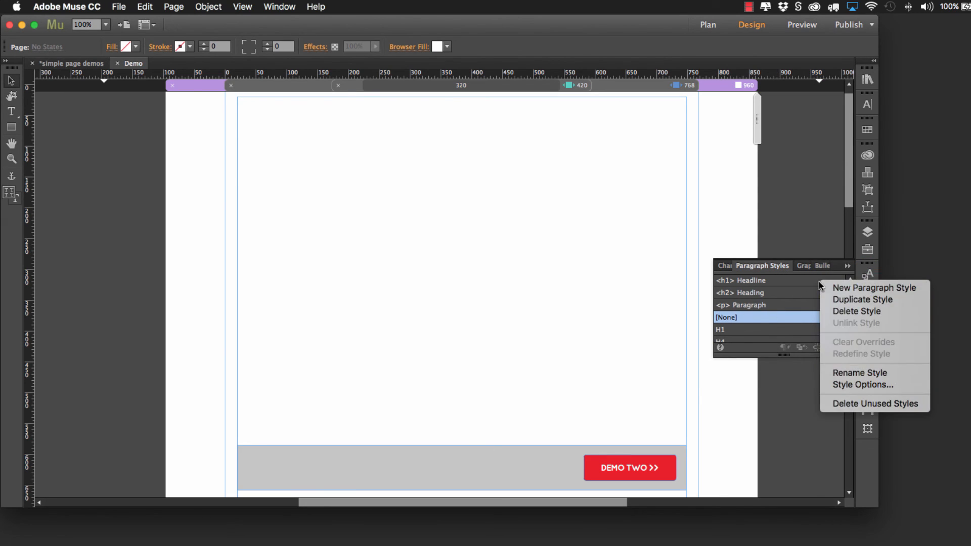
{"action": "left_click", "coordinate": [858, 403]}
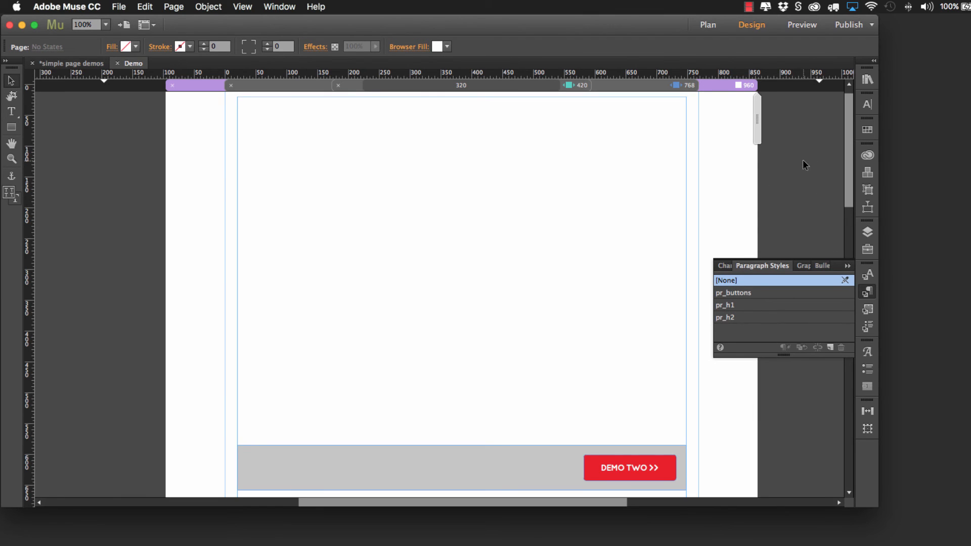
{"action": "left_click", "coordinate": [729, 187]}
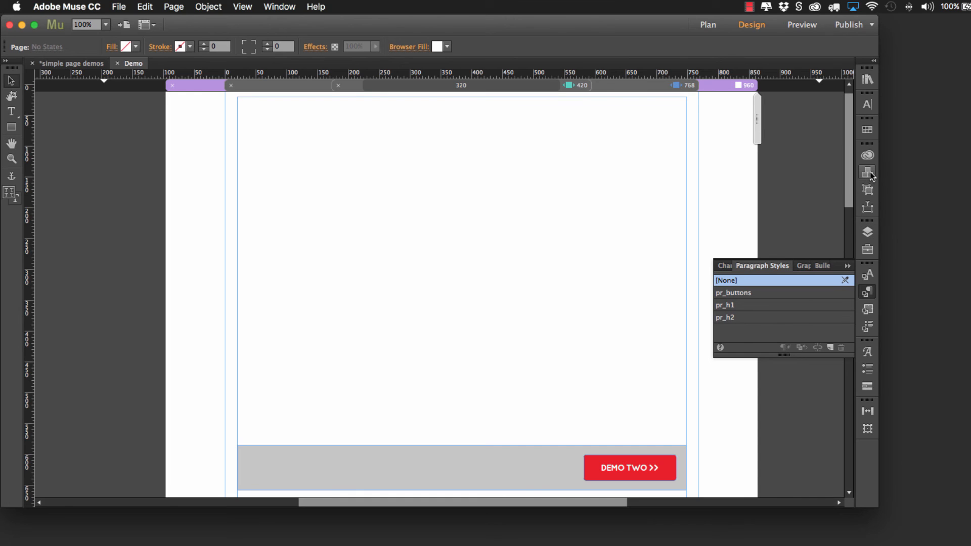
Step: Place the Slider One Text Styles library item on the pasteboard beside the page's left edge
{"action": "left_click", "coordinate": [868, 80]}
{"action": "scroll", "coordinate": [777, 239], "scroll_direction": "down", "scroll_amount": 15}
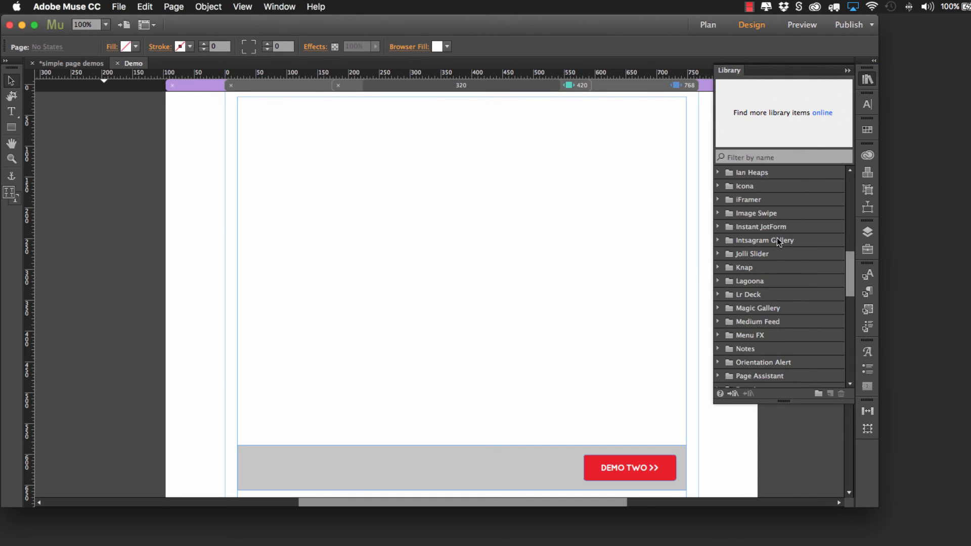
{"action": "scroll", "coordinate": [778, 238], "scroll_direction": "up", "scroll_amount": 2}
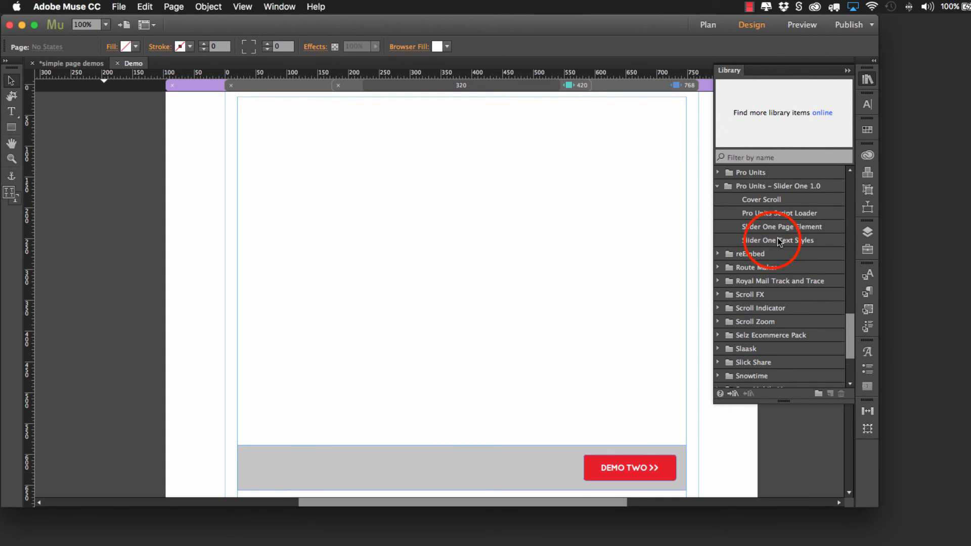
{"action": "left_click", "coordinate": [778, 240]}
{"action": "left_click", "coordinate": [792, 111]}
{"action": "left_click_drag", "start_coordinate": [780, 134], "coordinate": [85, 129]}
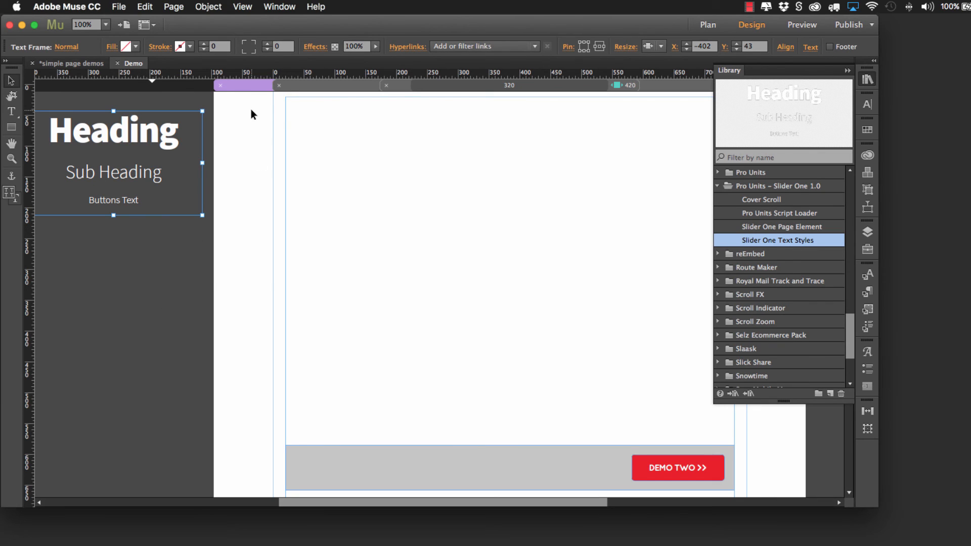
Step: Inspect the paragraph styles used by the Heading, Sub Heading and Buttons Text lines, and return to the Selection tool
{"action": "left_click", "coordinate": [146, 145]}
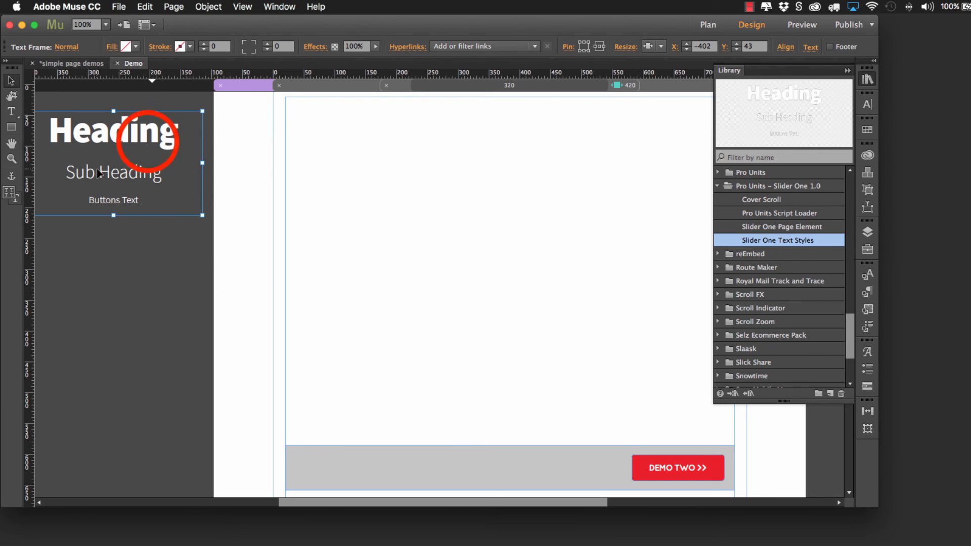
{"action": "left_click", "coordinate": [156, 135]}
{"action": "left_click", "coordinate": [148, 142]}
{"action": "double_click", "coordinate": [153, 142]}
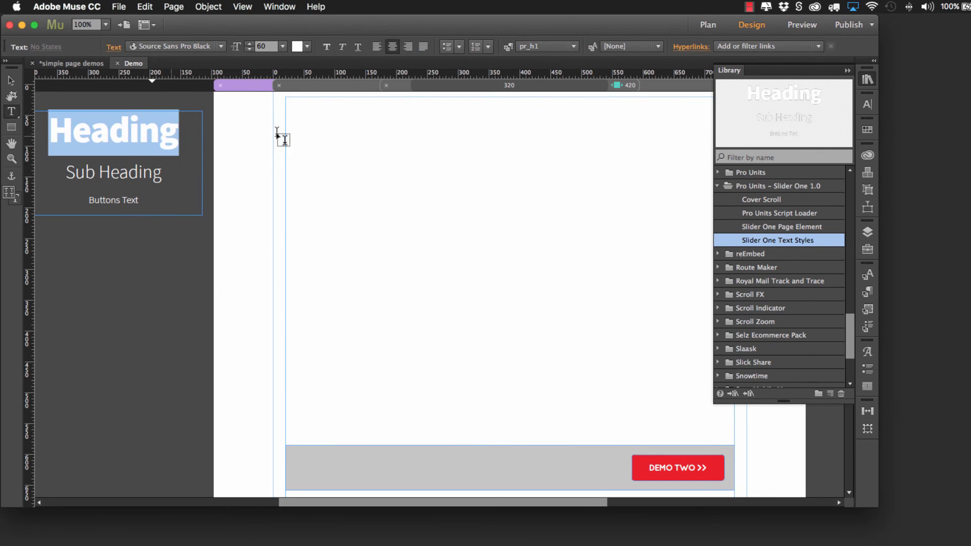
{"action": "left_click", "coordinate": [867, 308]}
{"action": "left_click", "coordinate": [868, 292]}
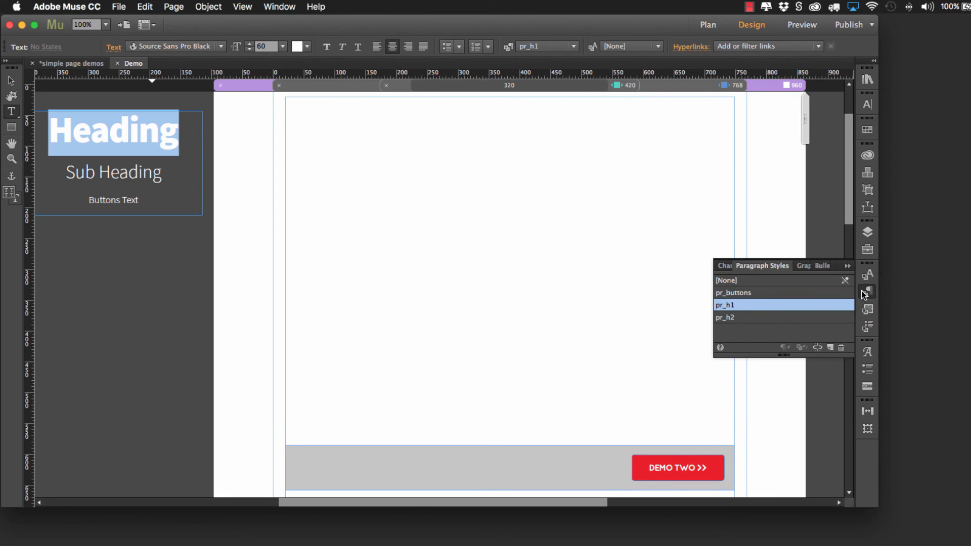
{"action": "mouse_move", "coordinate": [759, 310]}
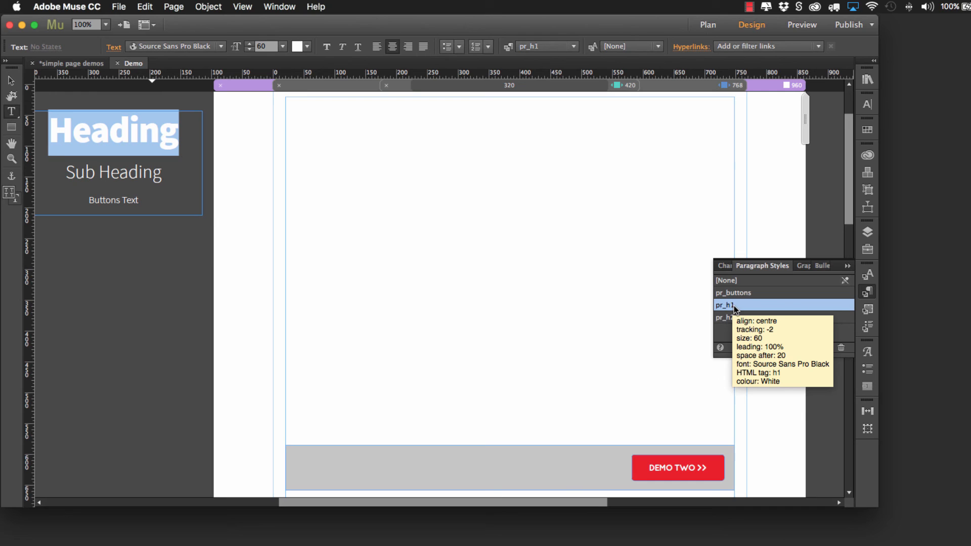
{"action": "left_click", "coordinate": [127, 172]}
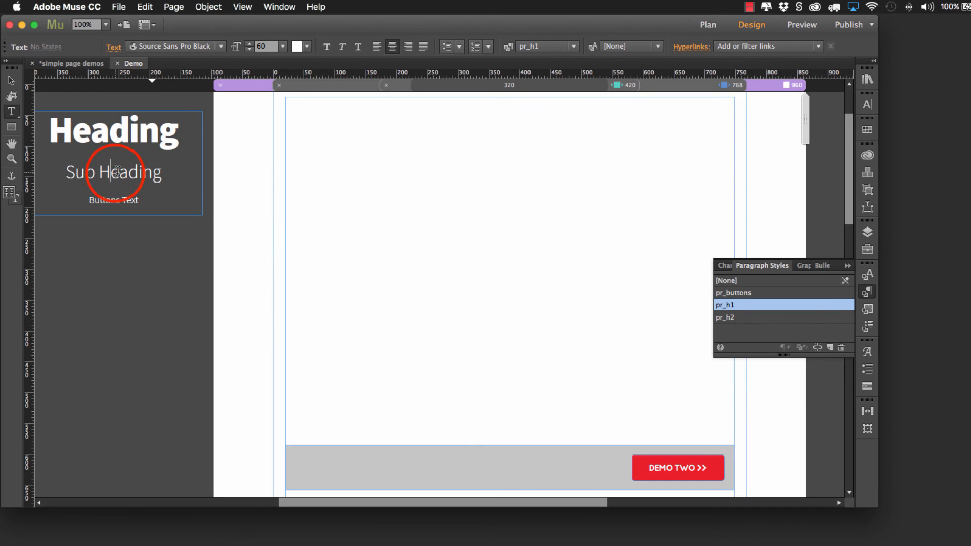
{"action": "left_click", "coordinate": [126, 197]}
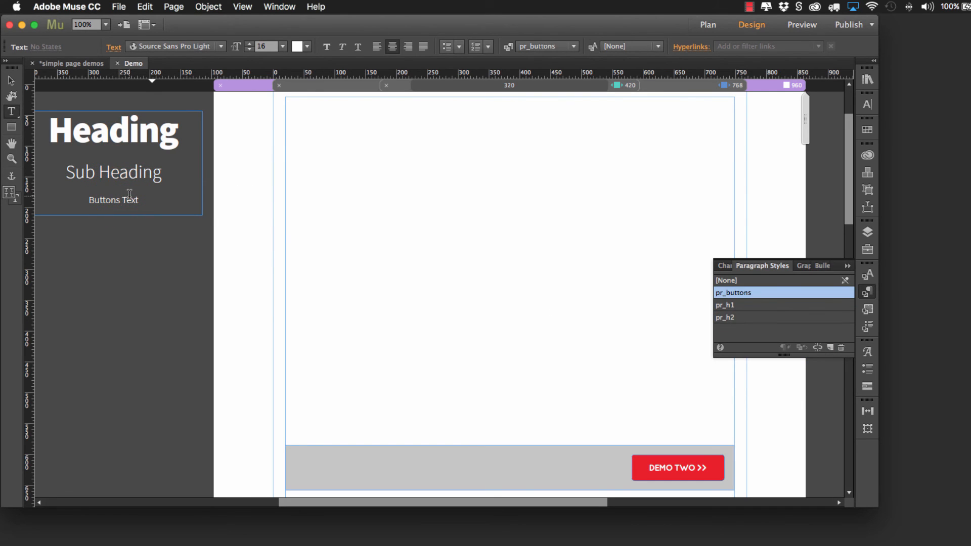
{"action": "left_click", "coordinate": [11, 81]}
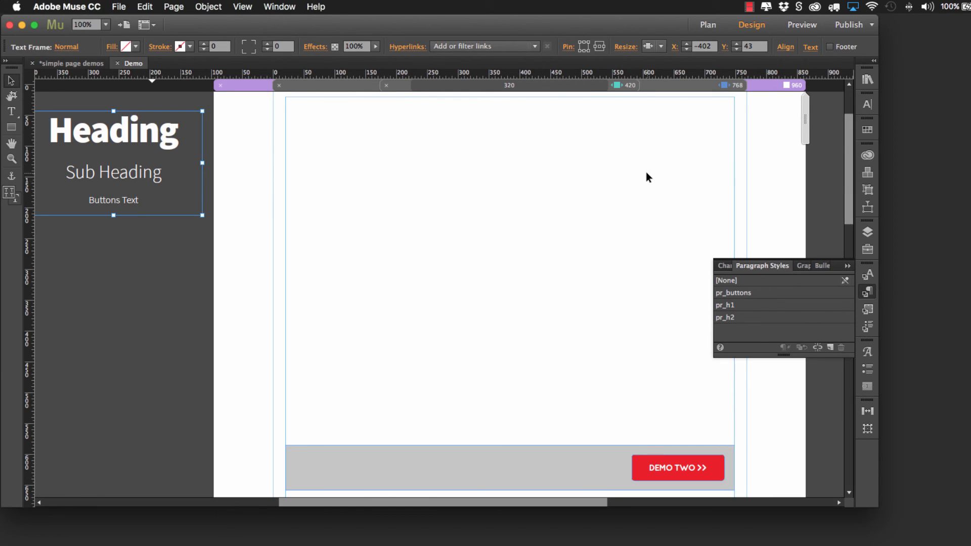
Step: Move the sample text frame up to align with the page's top edge, at about X -396, Y 0
{"action": "scroll", "coordinate": [648, 172], "scroll_direction": "up", "scroll_amount": 3}
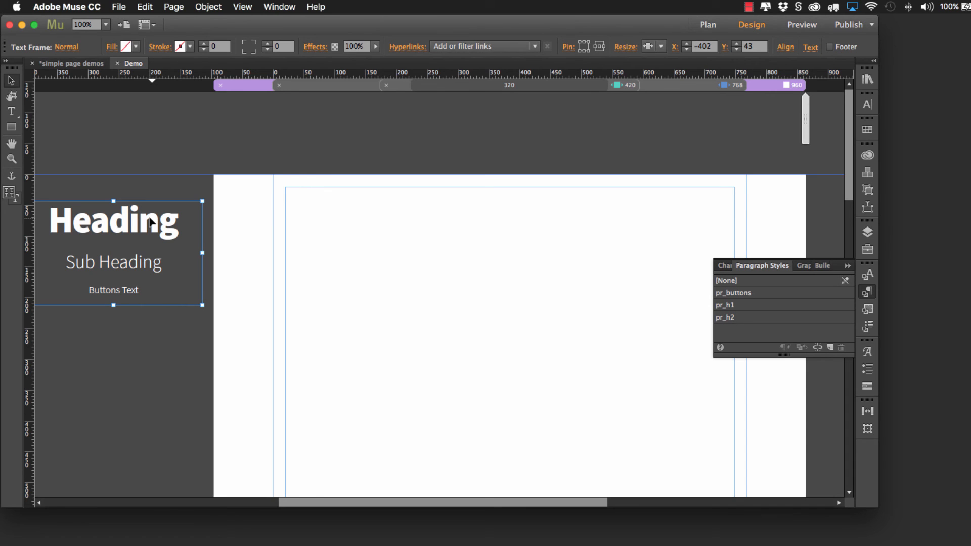
{"action": "left_click_drag", "start_coordinate": [150, 221], "coordinate": [150, 193]}
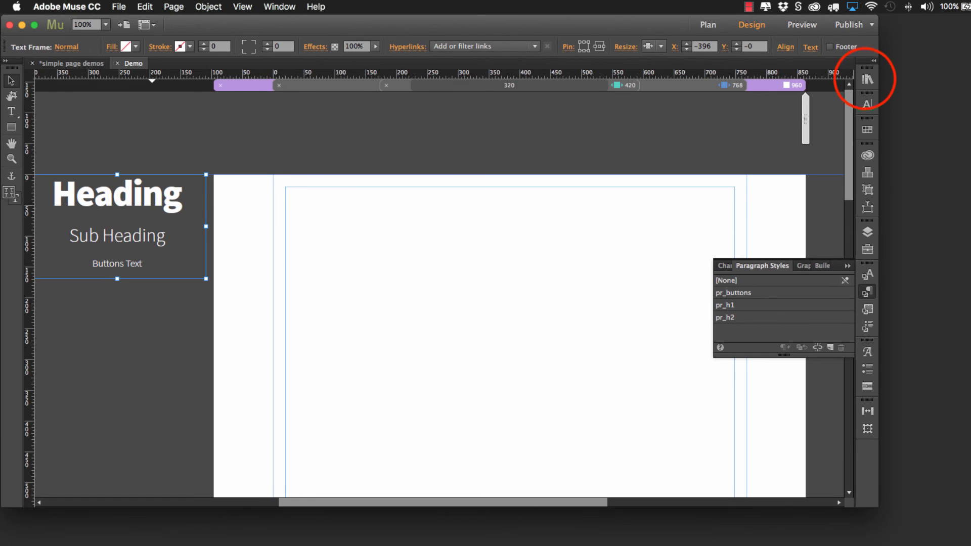
Step: Place the Slider One Page Element from the Pro Units – Slider One 1.0 library across the page's full width, flush with its top edge
{"action": "left_click", "coordinate": [867, 79]}
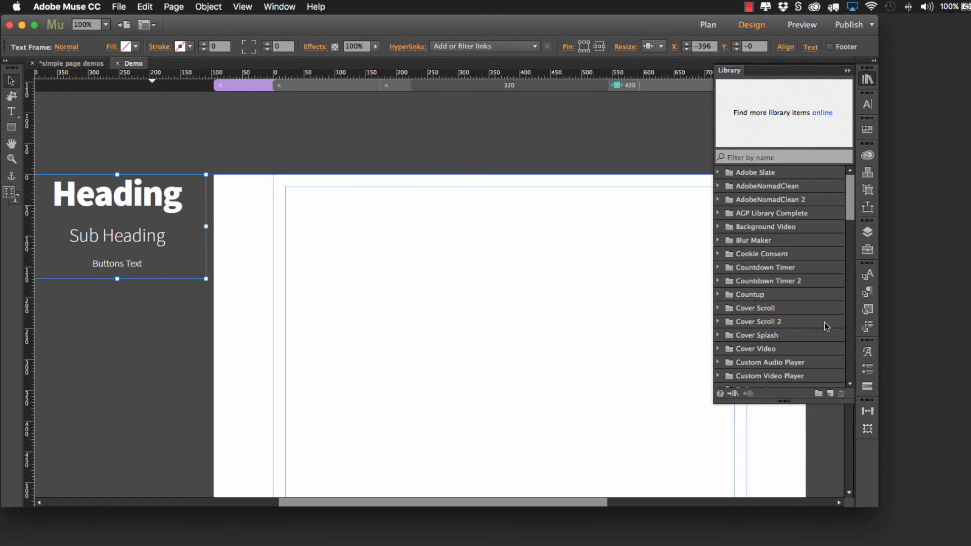
{"action": "scroll", "coordinate": [783, 297], "scroll_direction": "down", "scroll_amount": 9}
{"action": "scroll", "coordinate": [782, 297], "scroll_direction": "up", "scroll_amount": 5}
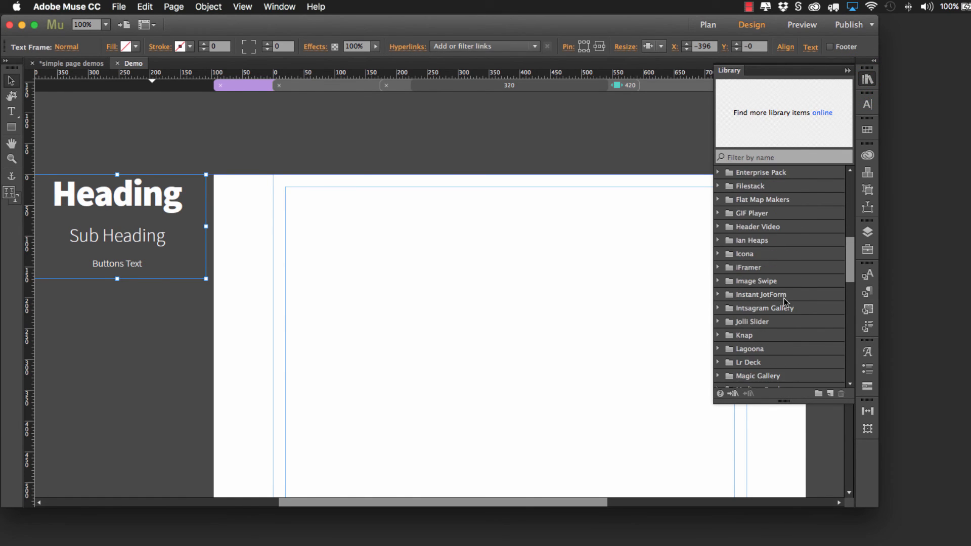
{"action": "scroll", "coordinate": [785, 298], "scroll_direction": "down", "scroll_amount": 12}
{"action": "scroll", "coordinate": [786, 297], "scroll_direction": "up", "scroll_amount": 5}
{"action": "left_click", "coordinate": [784, 300]}
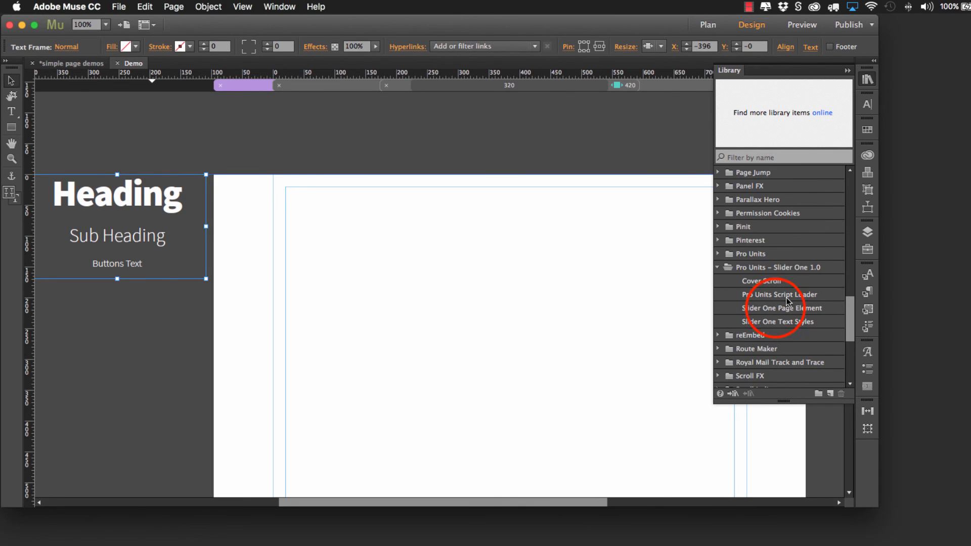
{"action": "left_click_drag", "start_coordinate": [824, 109], "coordinate": [236, 230]}
{"action": "left_click", "coordinate": [392, 289]}
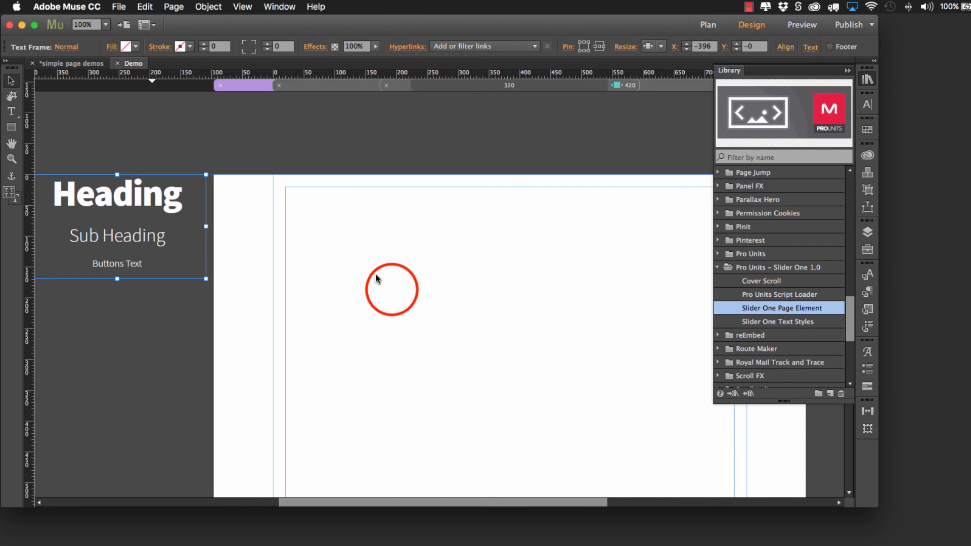
{"action": "left_click_drag", "start_coordinate": [393, 288], "coordinate": [374, 245]}
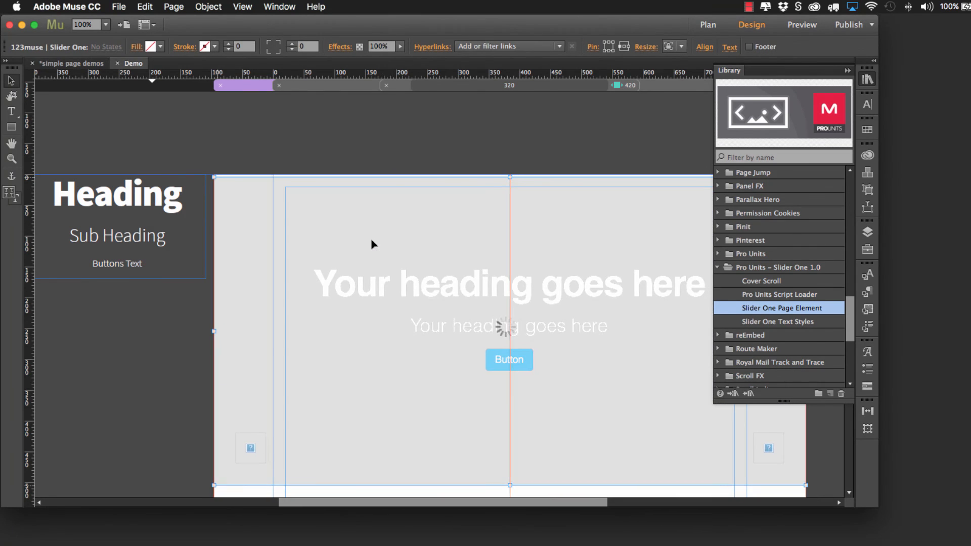
{"action": "left_click", "coordinate": [848, 71]}
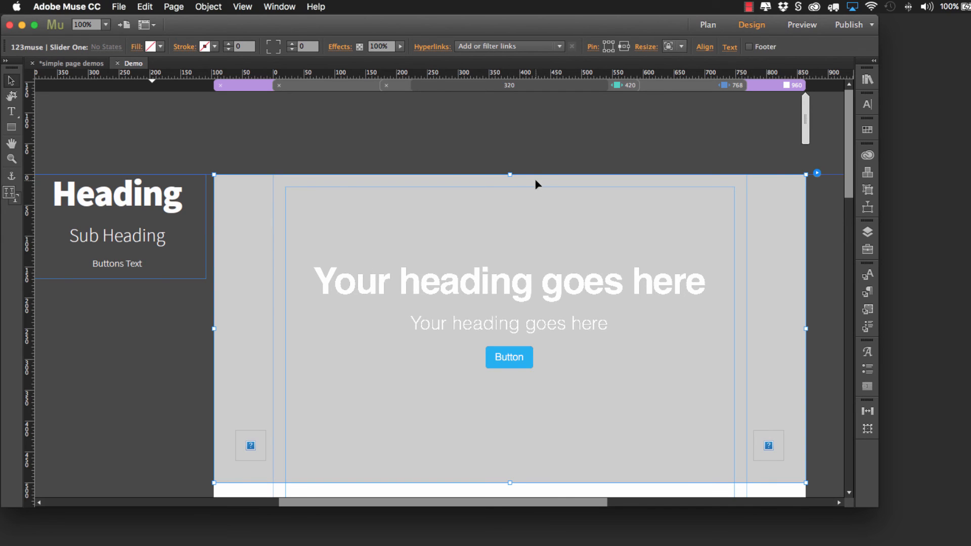
Step: Preview the page, test the slider's next and previous arrows, and return to the Demo page design
{"action": "scroll", "coordinate": [553, 152], "scroll_direction": "down", "scroll_amount": 2}
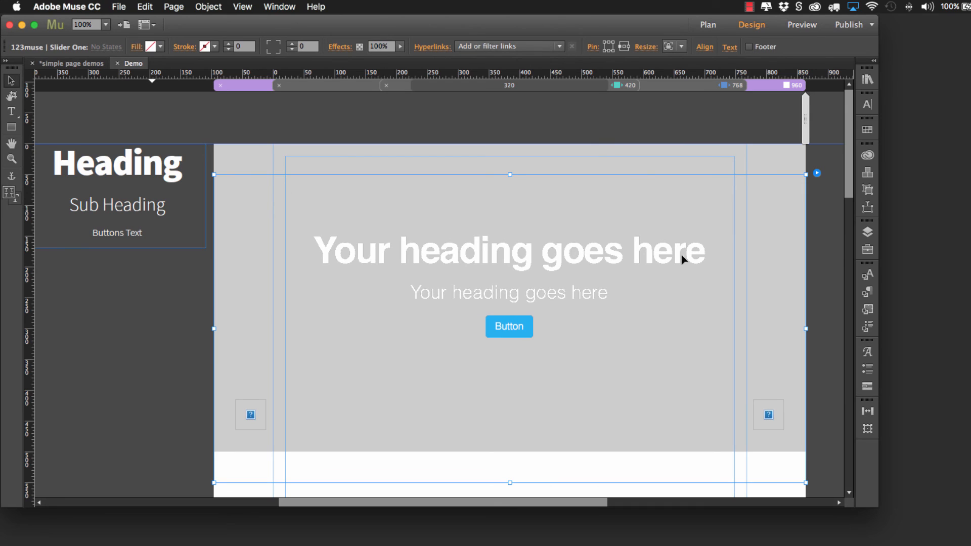
{"action": "left_click", "coordinate": [805, 26]}
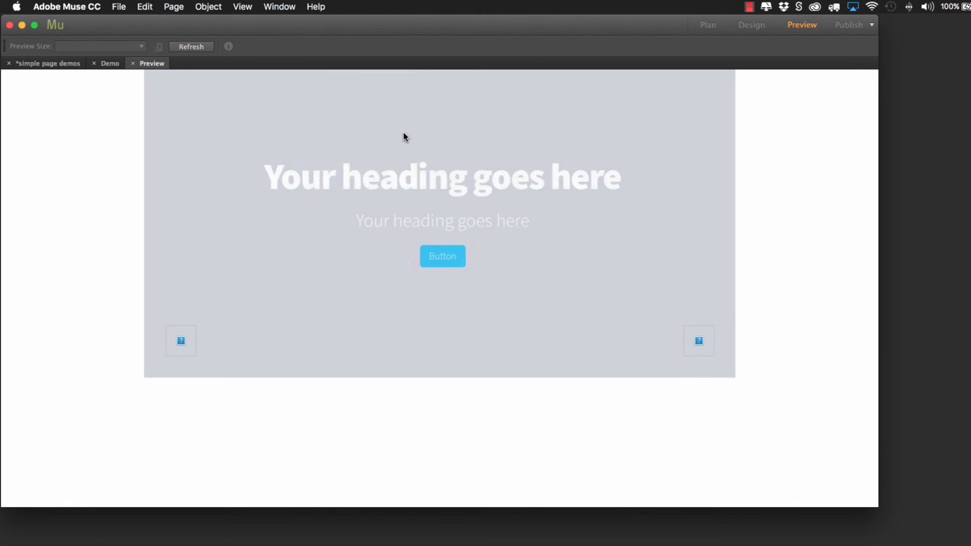
{"action": "left_click", "coordinate": [699, 341]}
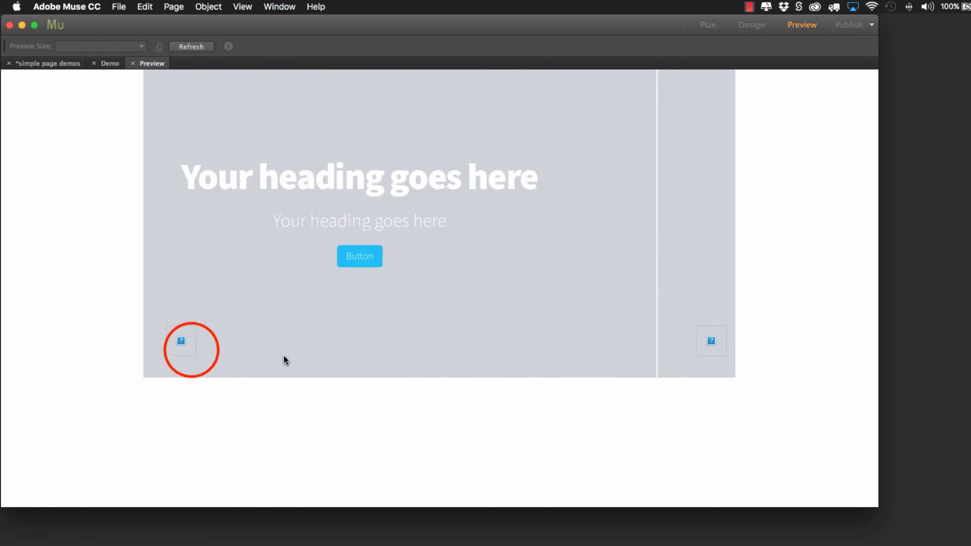
{"action": "left_click", "coordinate": [192, 350]}
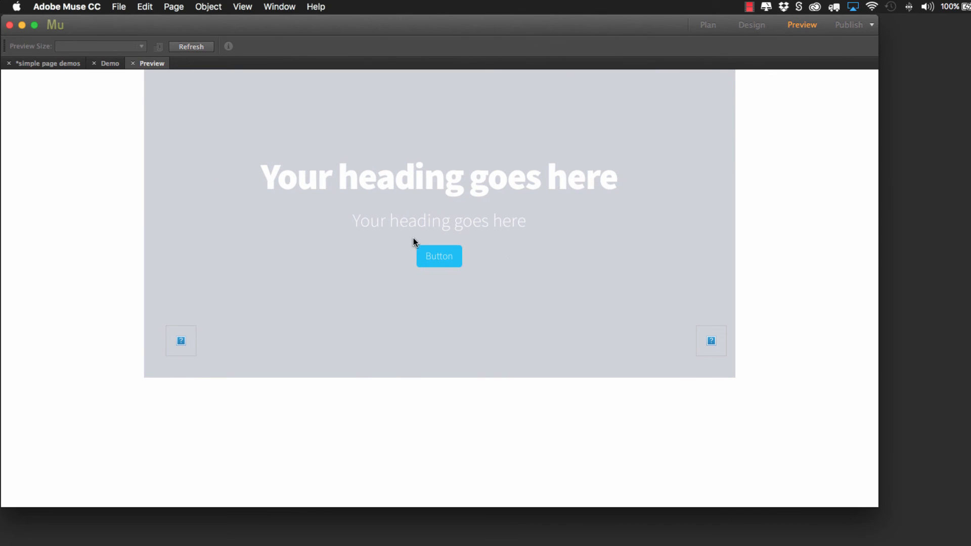
{"action": "left_click", "coordinate": [130, 63]}
{"action": "left_click", "coordinate": [131, 63]}
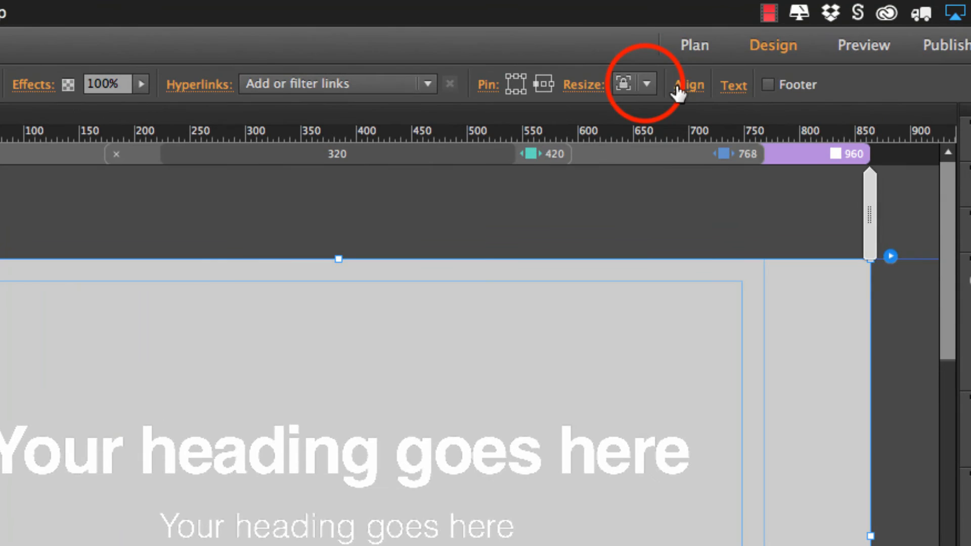
Step: Set the slider's resize behaviour to Stretch to Browser Width and check it in a page preview
{"action": "left_click", "coordinate": [680, 48]}
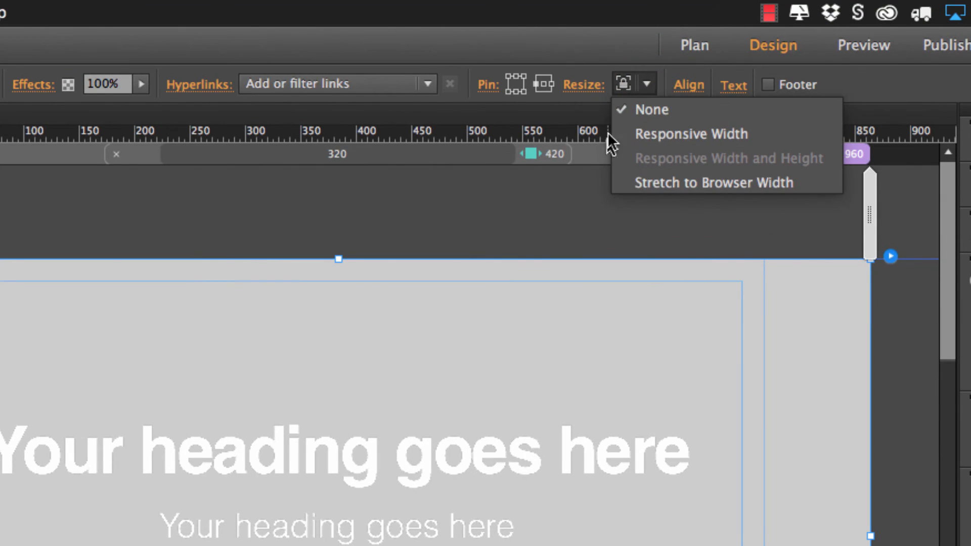
{"action": "left_click", "coordinate": [643, 181]}
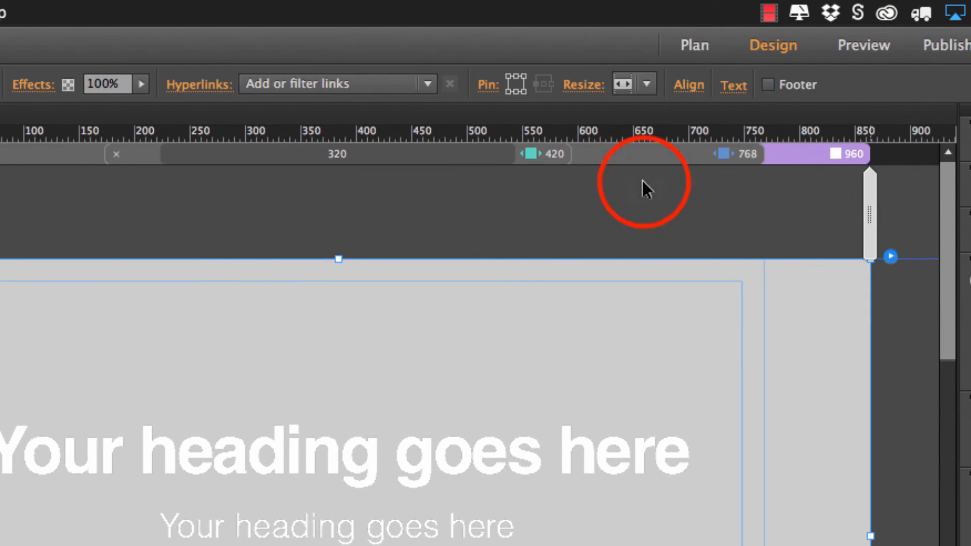
{"action": "left_click", "coordinate": [852, 51]}
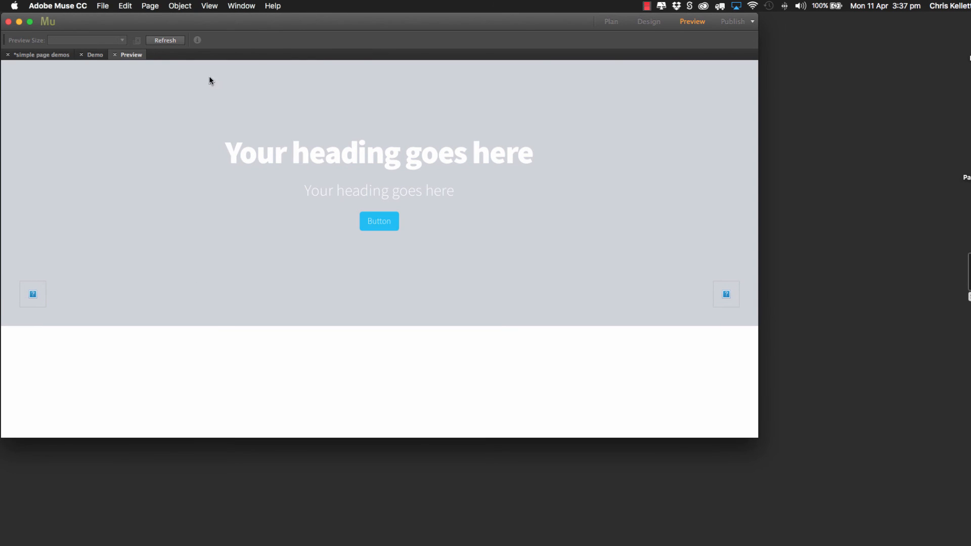
{"action": "left_click", "coordinate": [115, 55]}
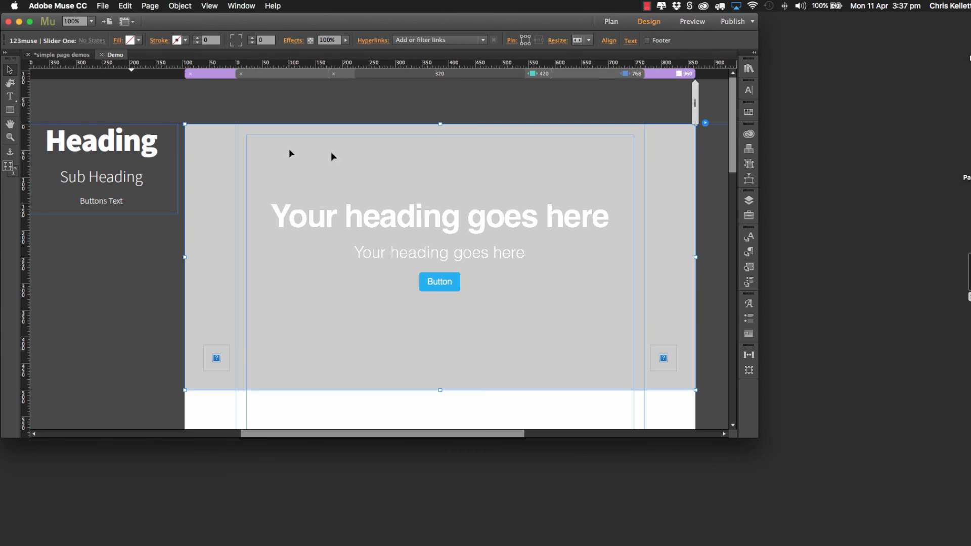
Step: Assign left-arrow.svg and right-arrow.svg from the Sample Assets SVG Arrows folder as the slider's left and right arrows
{"action": "left_click", "coordinate": [705, 123]}
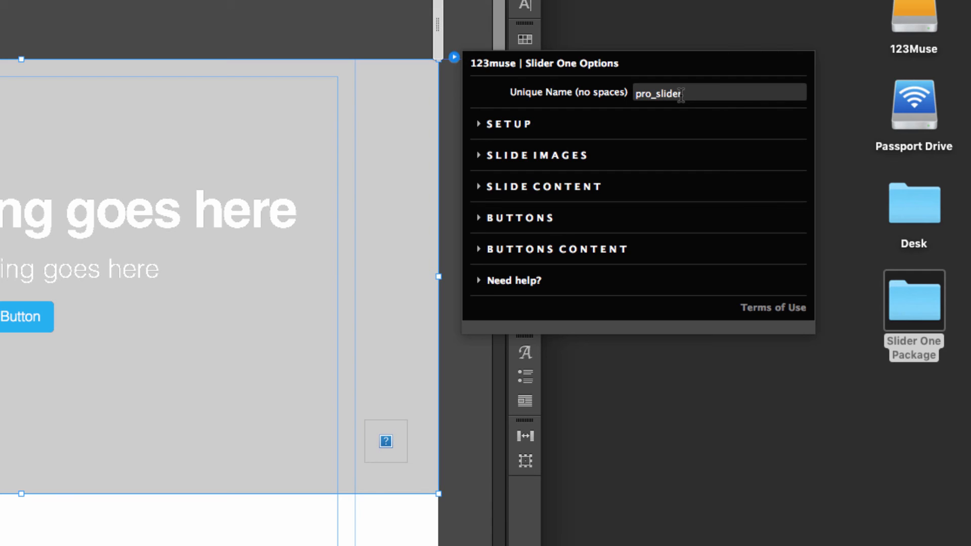
{"action": "left_click", "coordinate": [483, 125]}
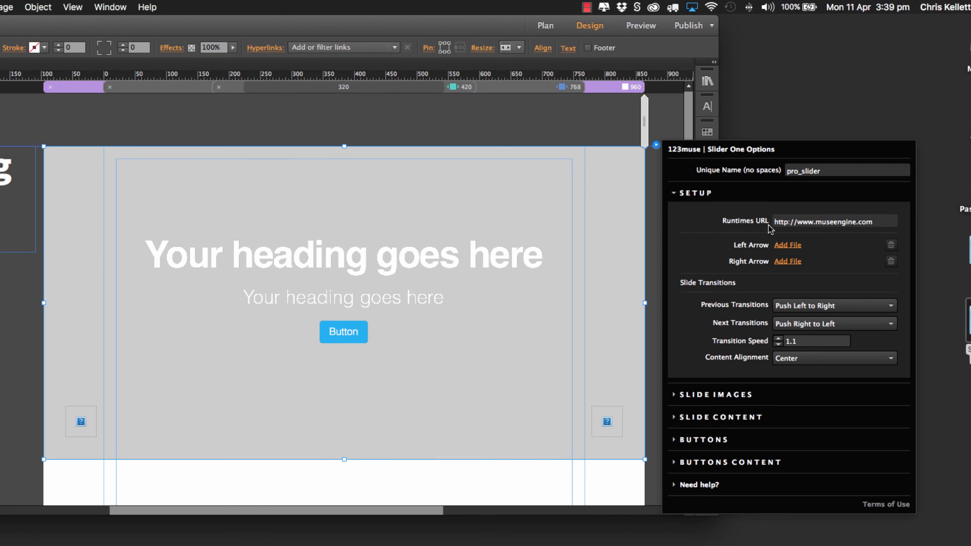
{"action": "left_click", "coordinate": [784, 247]}
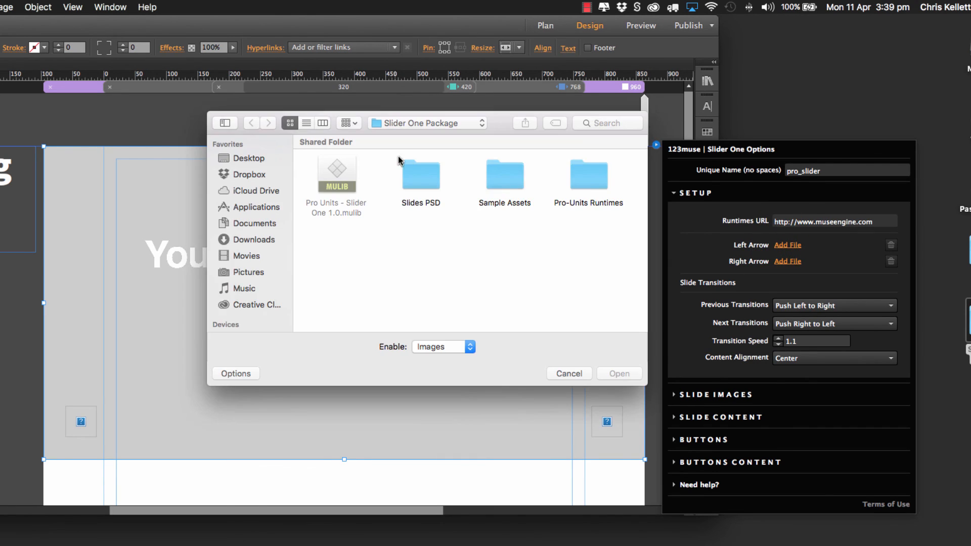
{"action": "double_click", "coordinate": [498, 172]}
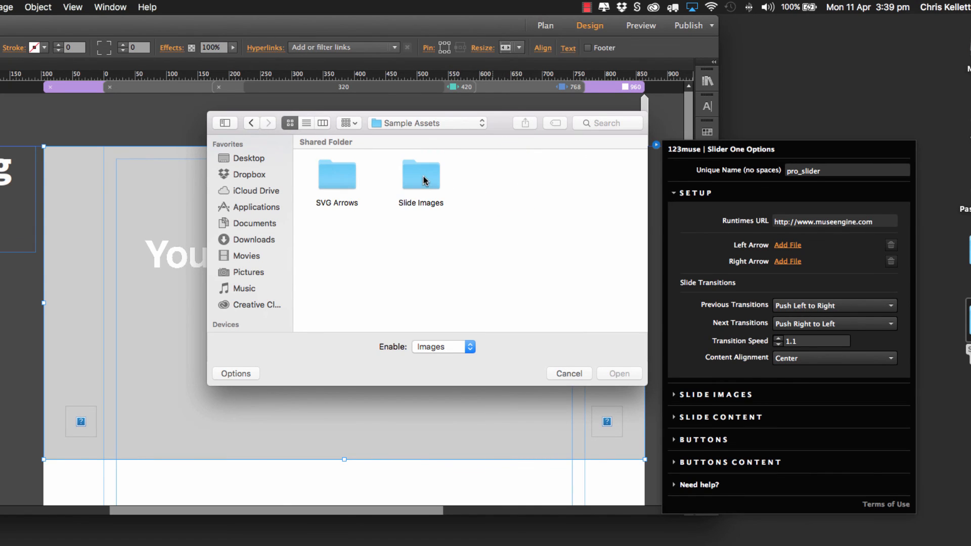
{"action": "double_click", "coordinate": [337, 175]}
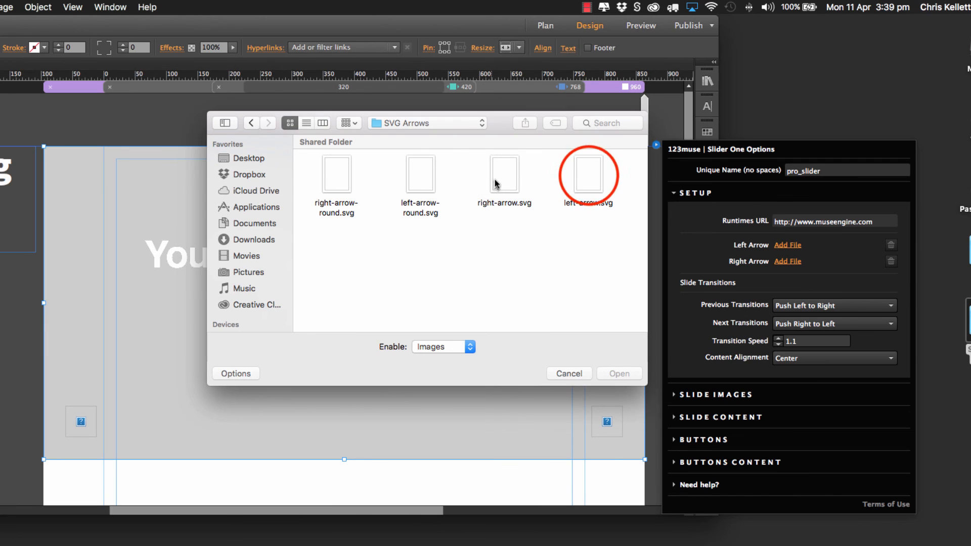
{"action": "left_click", "coordinate": [588, 174]}
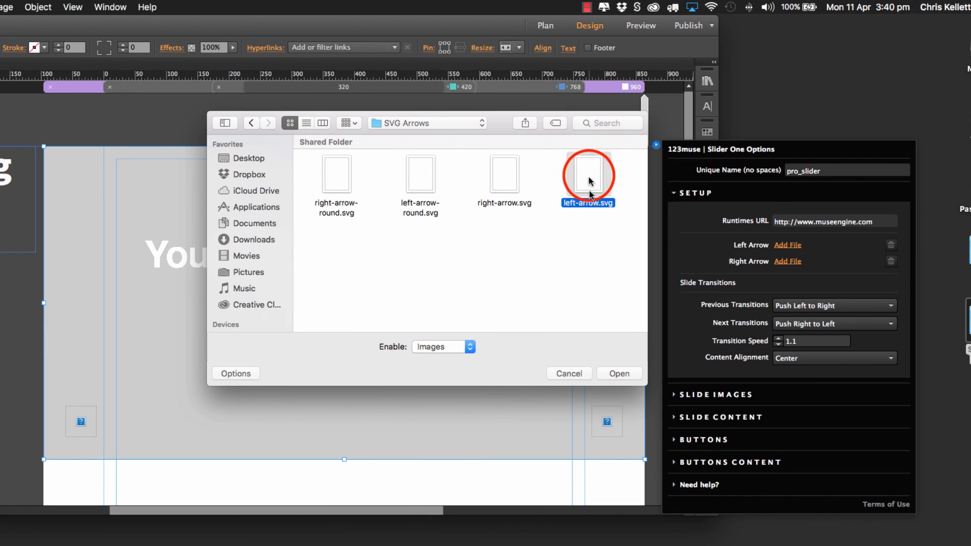
{"action": "left_click", "coordinate": [619, 373]}
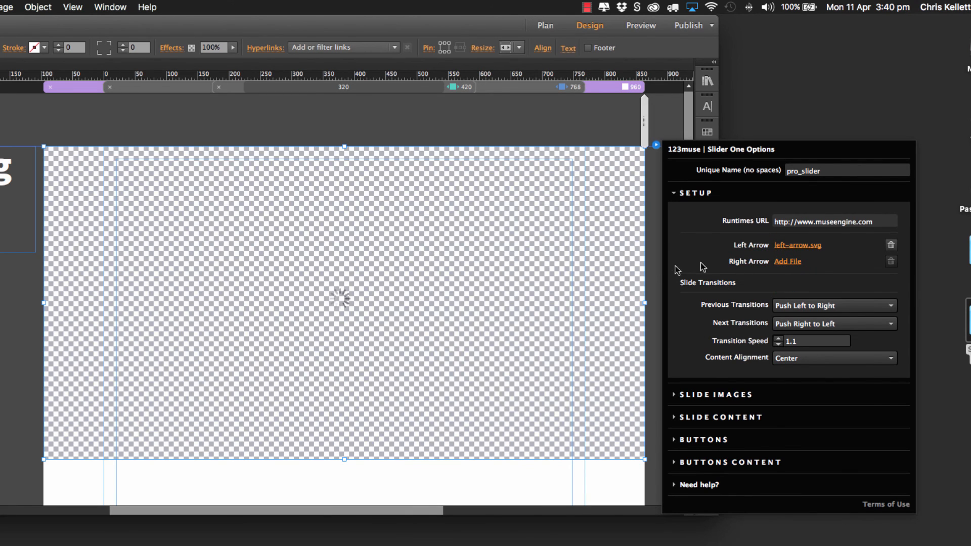
{"action": "left_click", "coordinate": [787, 261]}
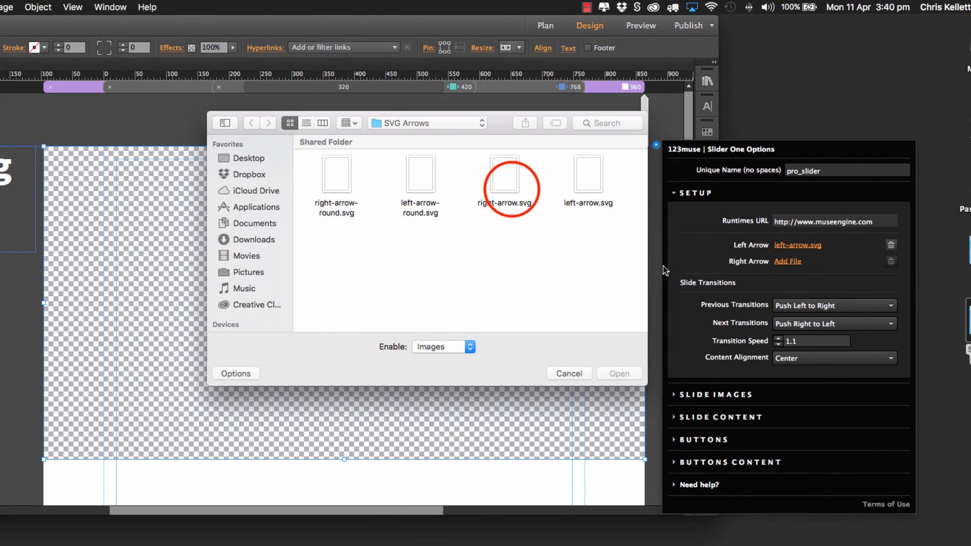
{"action": "left_click", "coordinate": [505, 177]}
{"action": "left_click", "coordinate": [619, 373]}
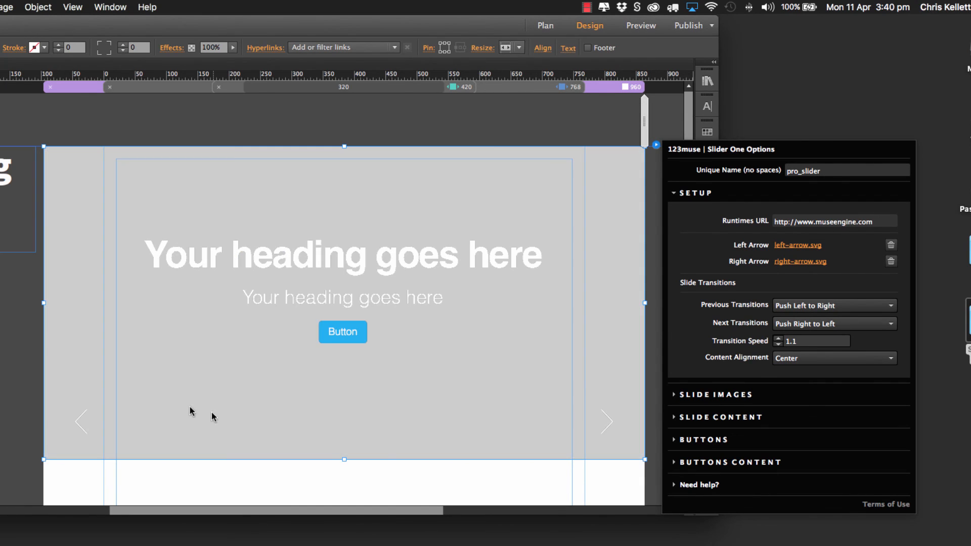
Step: Try left-arrow-round.svg as the slider's left arrow and switch it back to left-arrow.svg
{"action": "left_click", "coordinate": [811, 246]}
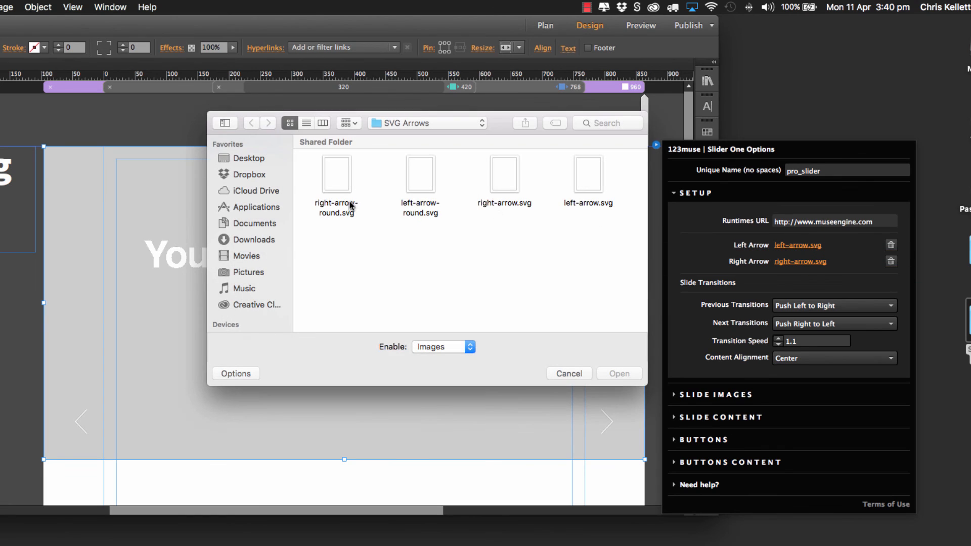
{"action": "left_click", "coordinate": [421, 174]}
{"action": "left_click", "coordinate": [613, 373]}
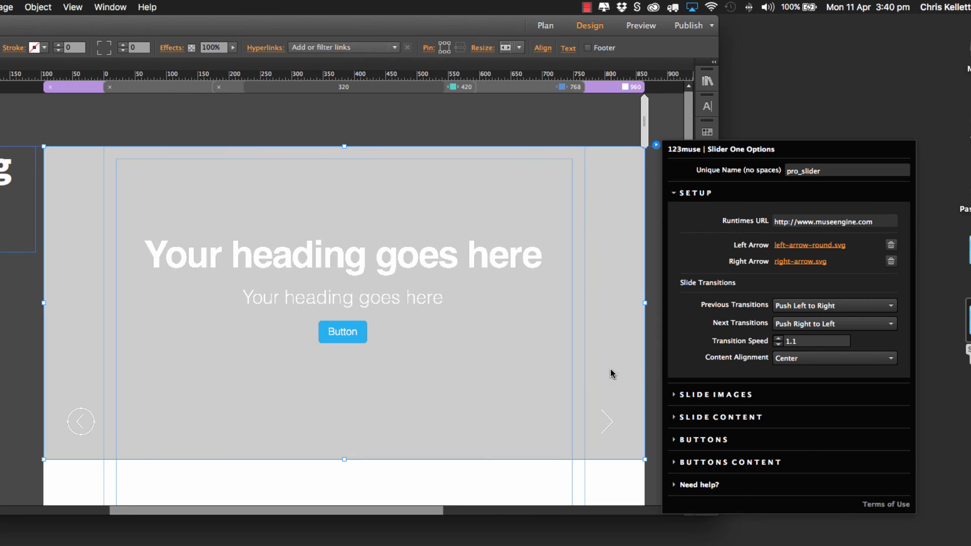
{"action": "left_click", "coordinate": [792, 243]}
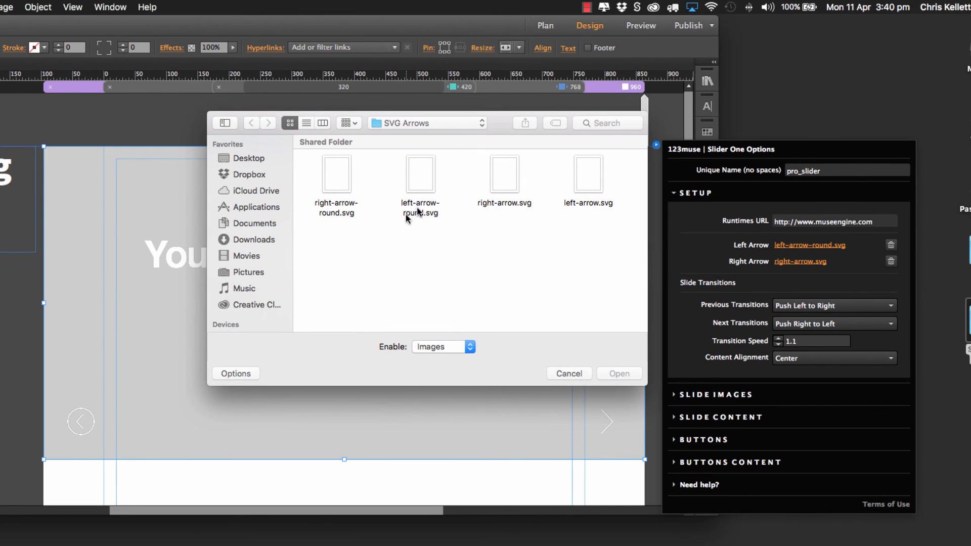
{"action": "left_click", "coordinate": [587, 175]}
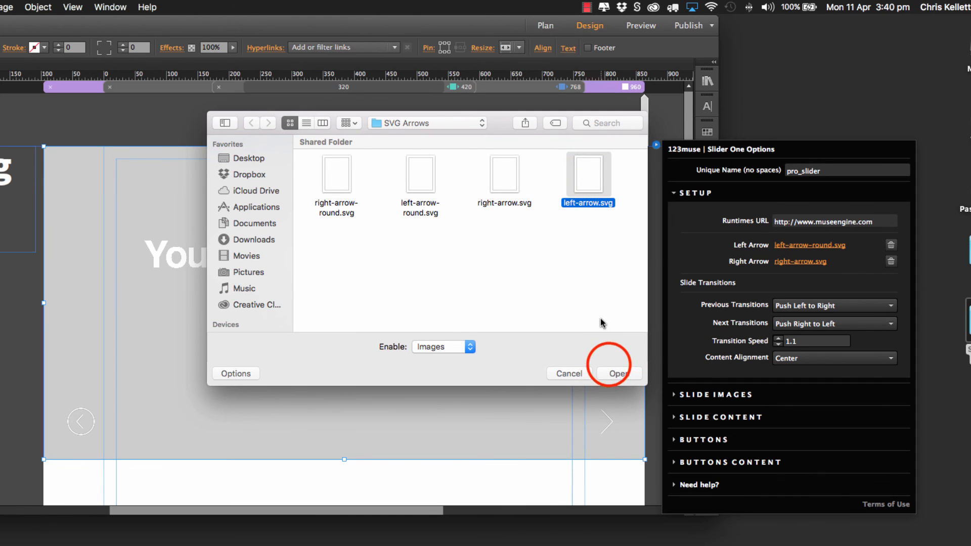
{"action": "left_click", "coordinate": [613, 372]}
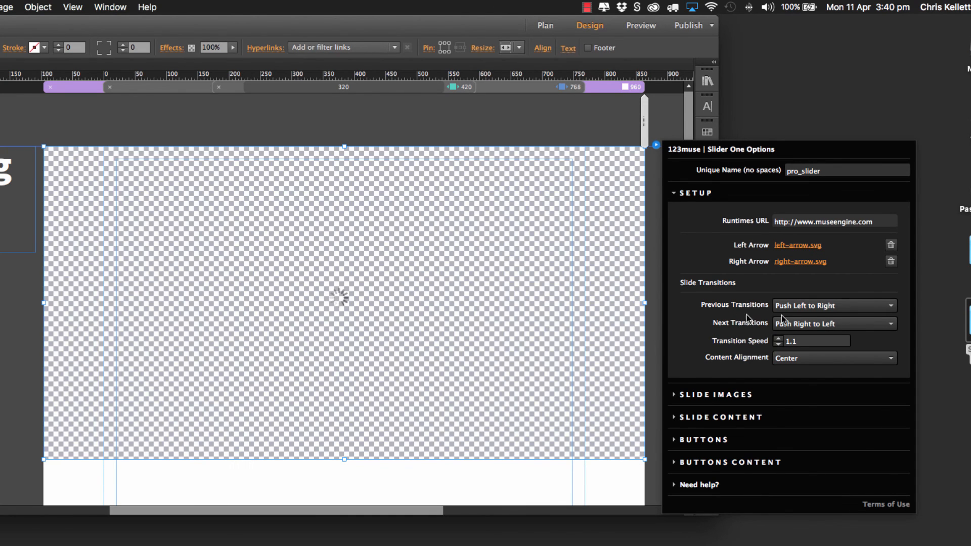
Step: Preview the slider with its SVG arrows, test both slide directions, and go back to the Demo page
{"action": "left_click", "coordinate": [641, 26]}
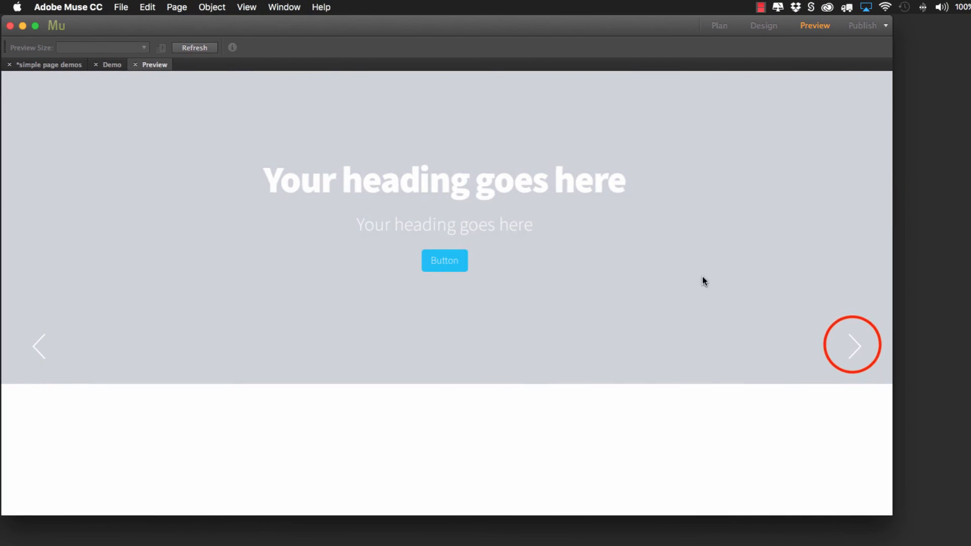
{"action": "left_click", "coordinate": [852, 347]}
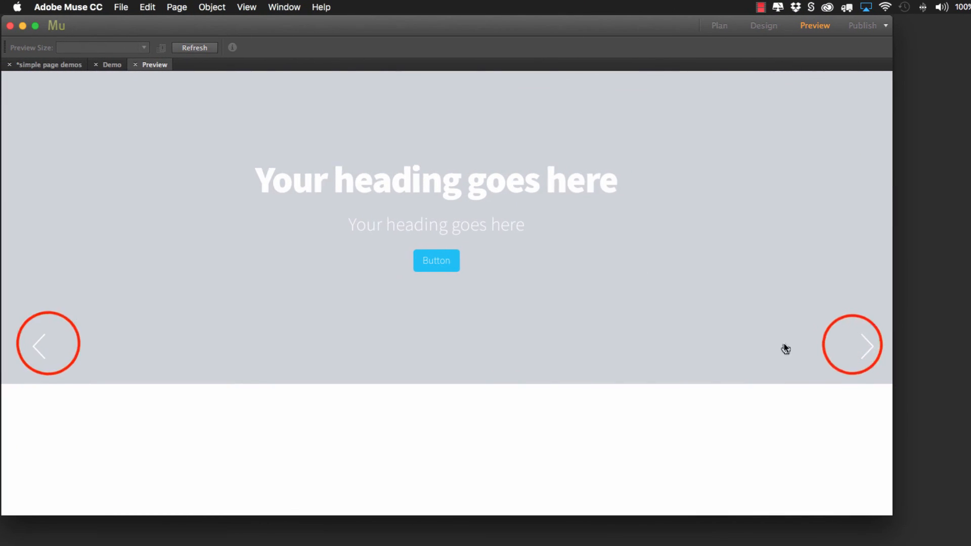
{"action": "left_click", "coordinate": [51, 352]}
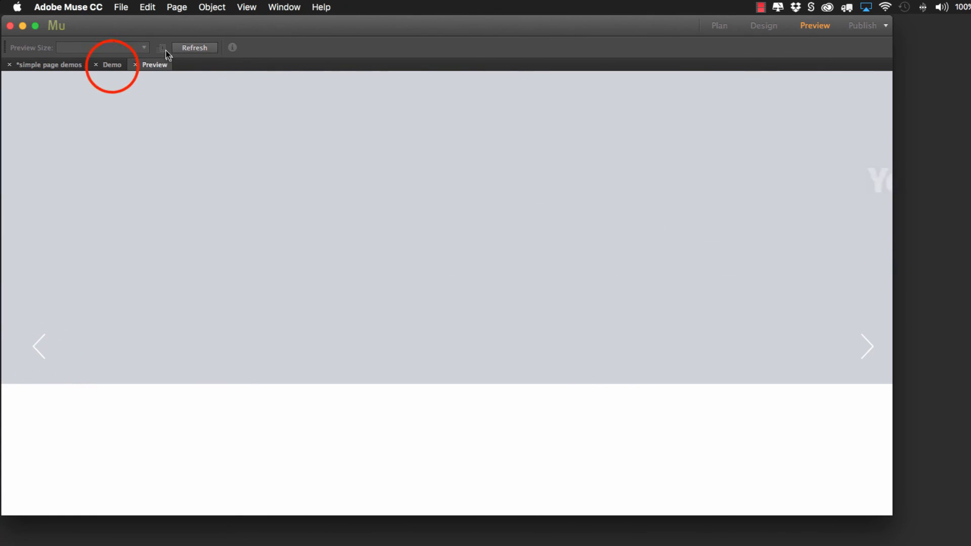
{"action": "left_click", "coordinate": [111, 64]}
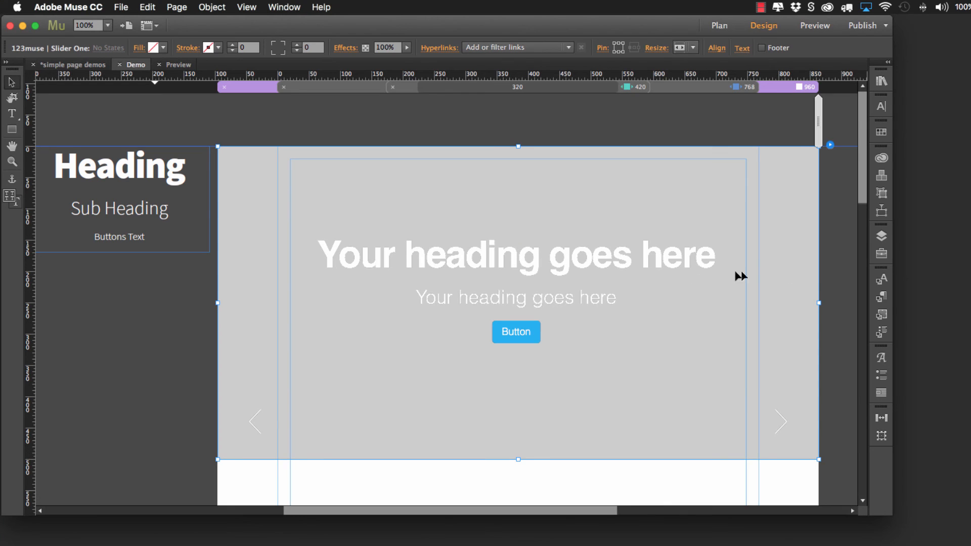
Step: Set the slider's Previous Transitions option to Push Bottom to Top in its setup options
{"action": "left_click", "coordinate": [829, 145]}
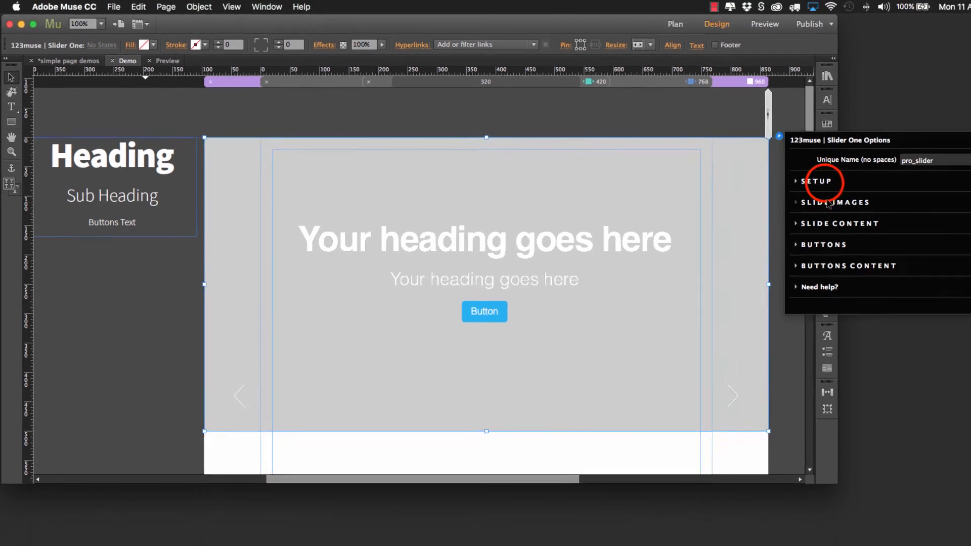
{"action": "left_click", "coordinate": [869, 193]}
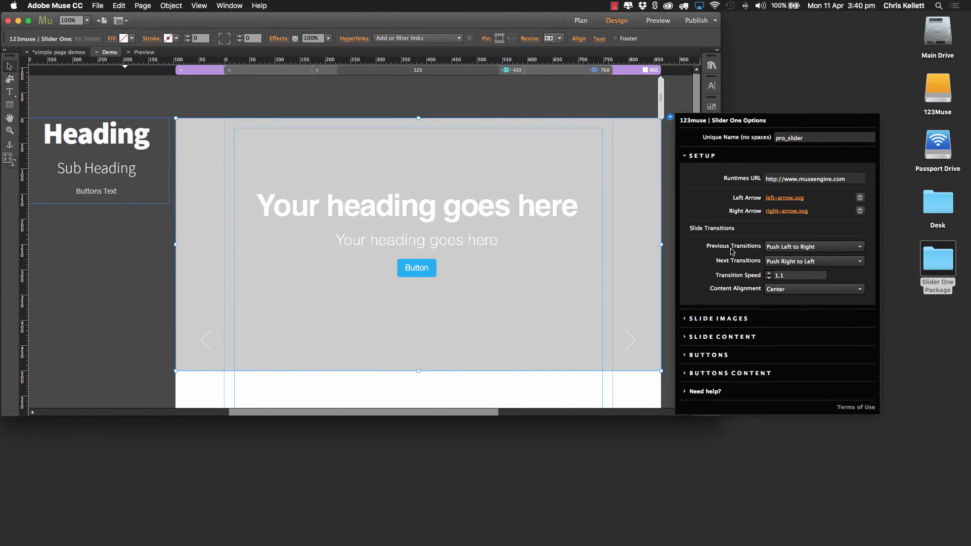
{"action": "left_click", "coordinate": [787, 249]}
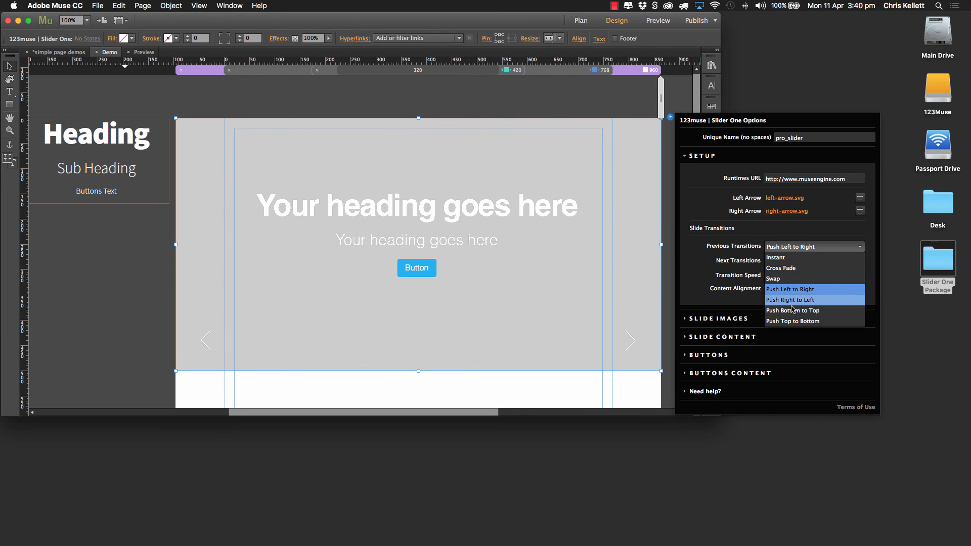
{"action": "left_click", "coordinate": [795, 312]}
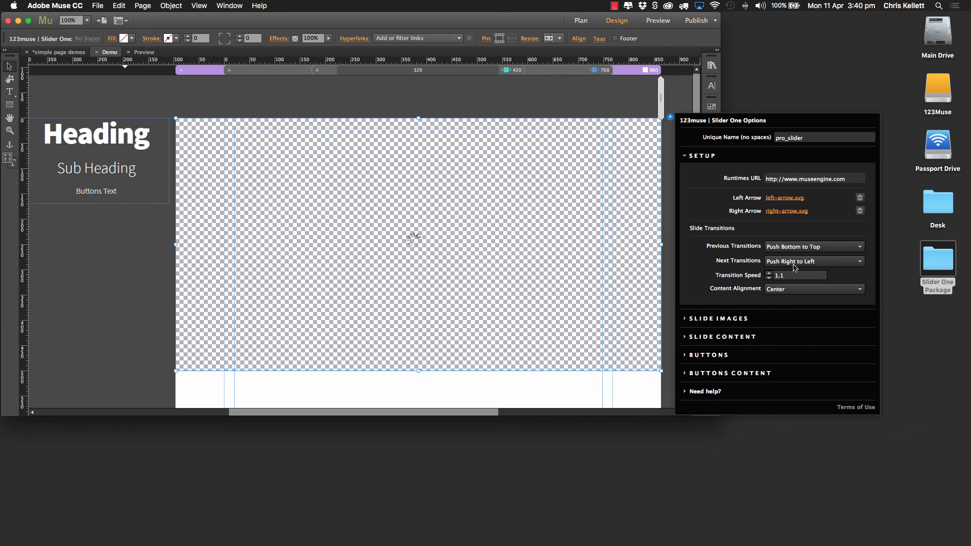
Step: Set the slider's Next Transitions to Push Top to Bottom and preview the slides in both directions
{"action": "left_click", "coordinate": [798, 261]}
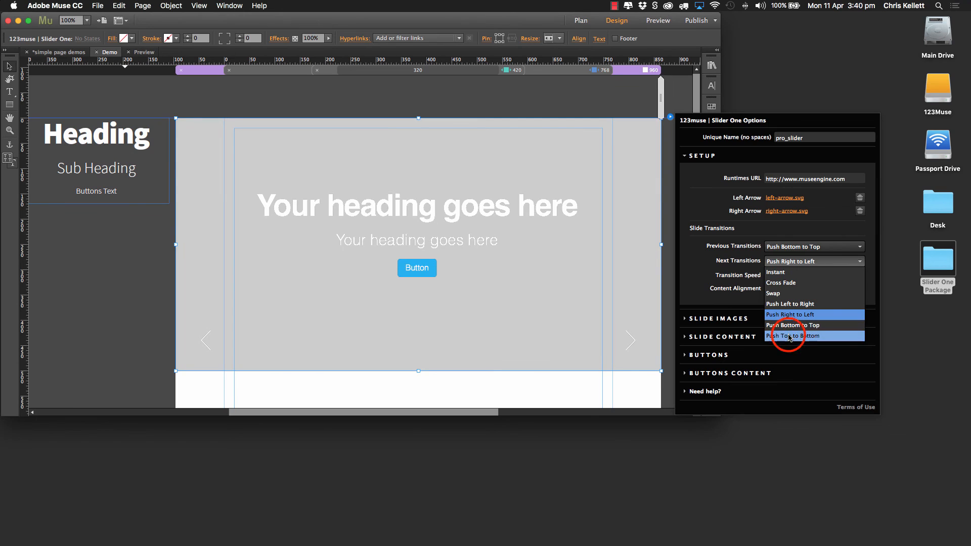
{"action": "left_click", "coordinate": [791, 335]}
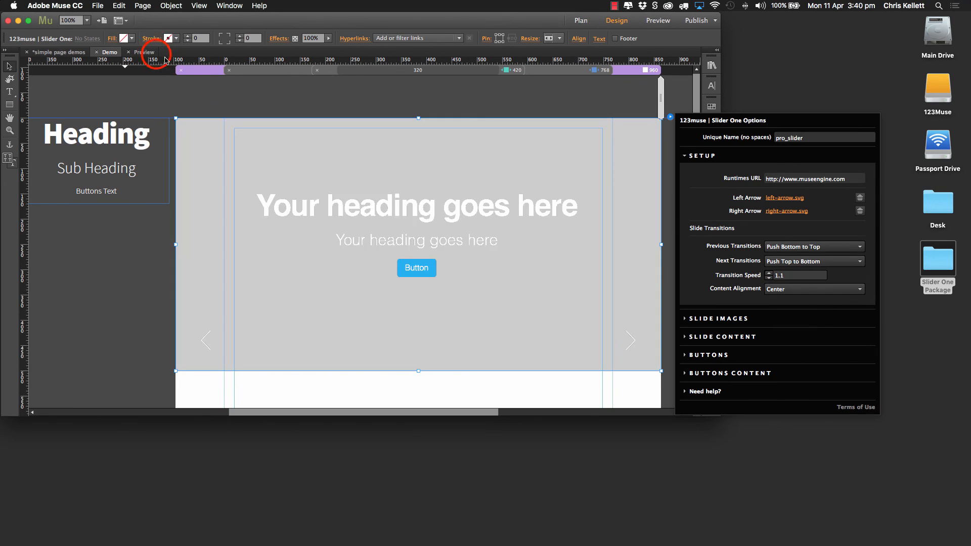
{"action": "left_click", "coordinate": [155, 54]}
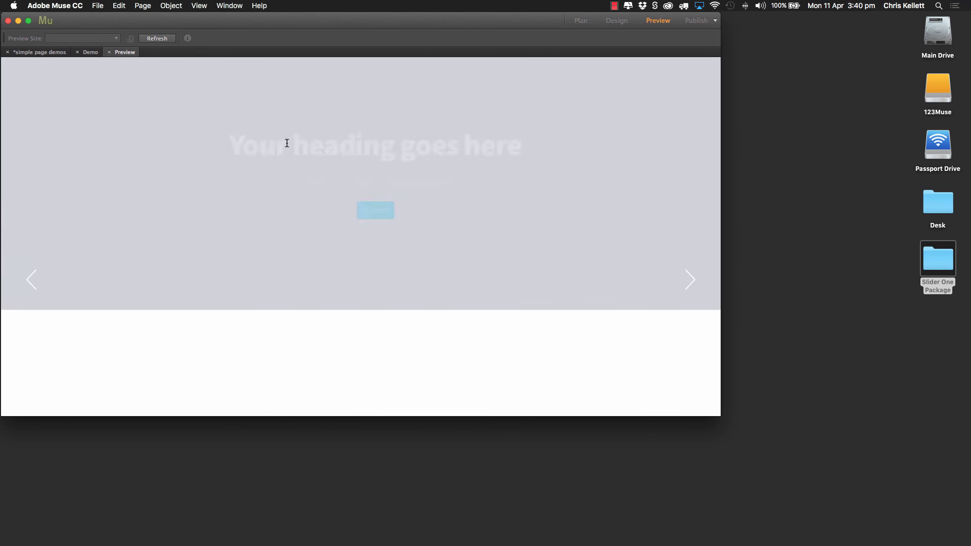
{"action": "left_click", "coordinate": [696, 277]}
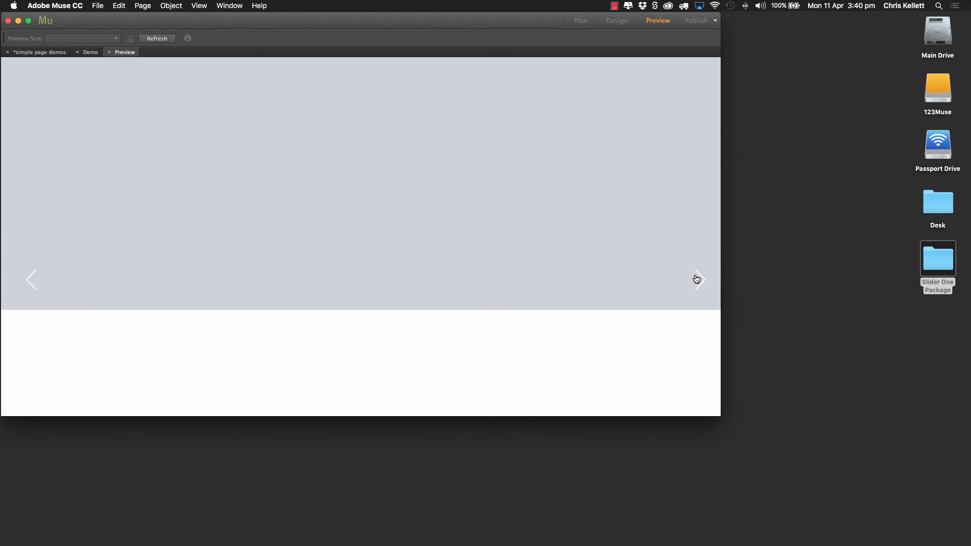
{"action": "left_click", "coordinate": [35, 278]}
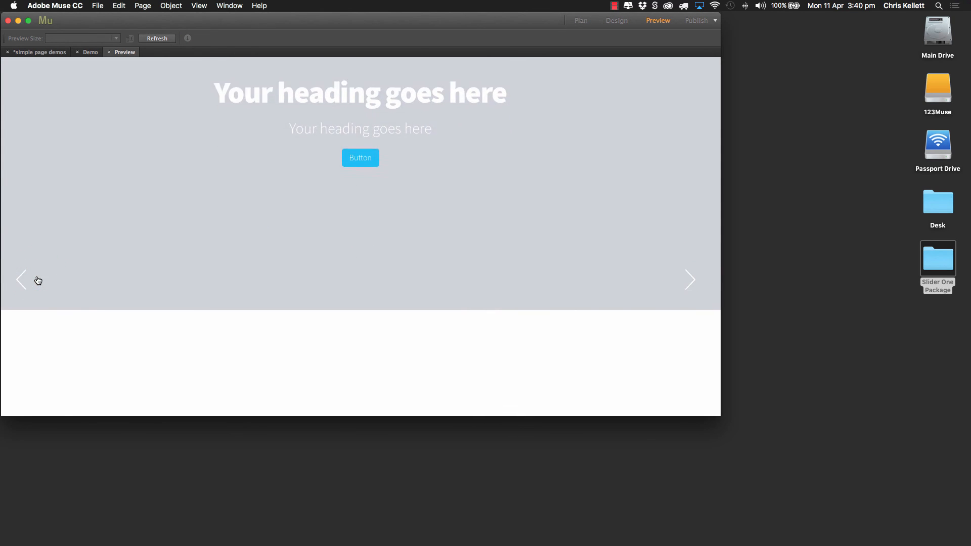
{"action": "left_click", "coordinate": [109, 52]}
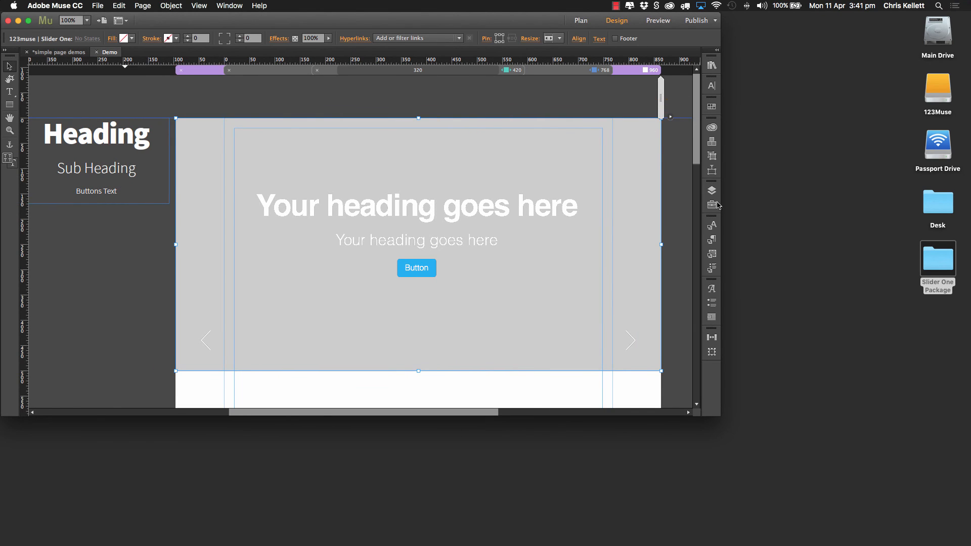
Step: Set the slider's Previous Transitions option to Swap in its setup options
{"action": "left_click", "coordinate": [671, 117]}
{"action": "left_click", "coordinate": [702, 155]}
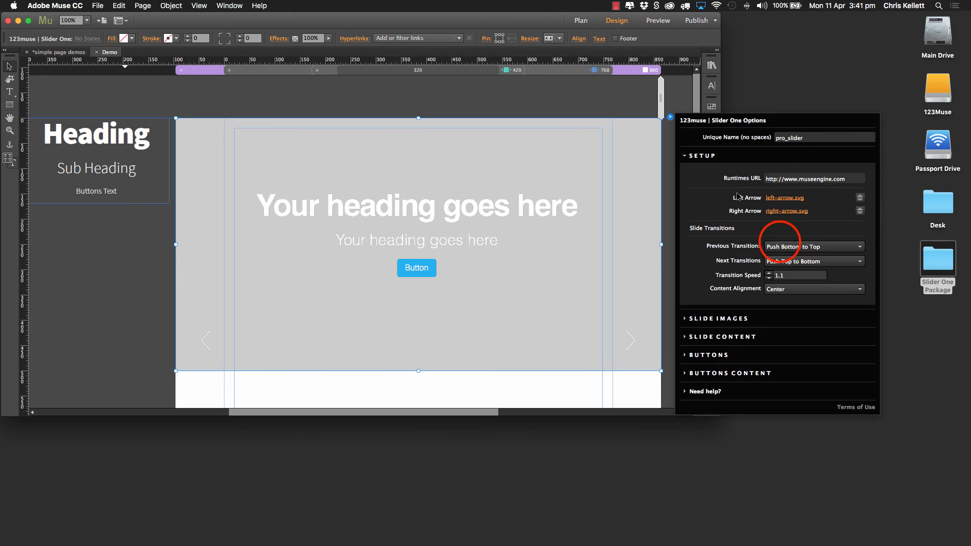
{"action": "left_click", "coordinate": [780, 244]}
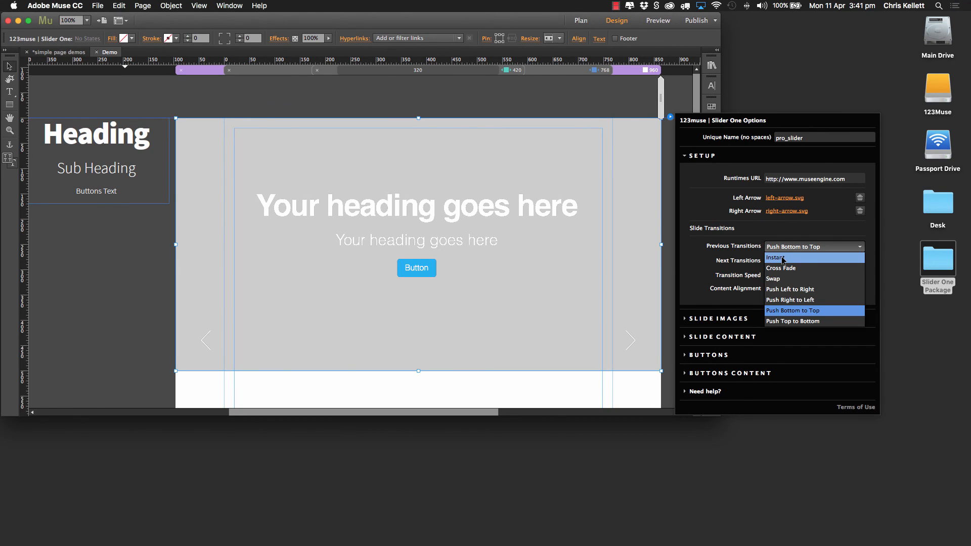
{"action": "left_click", "coordinate": [781, 279]}
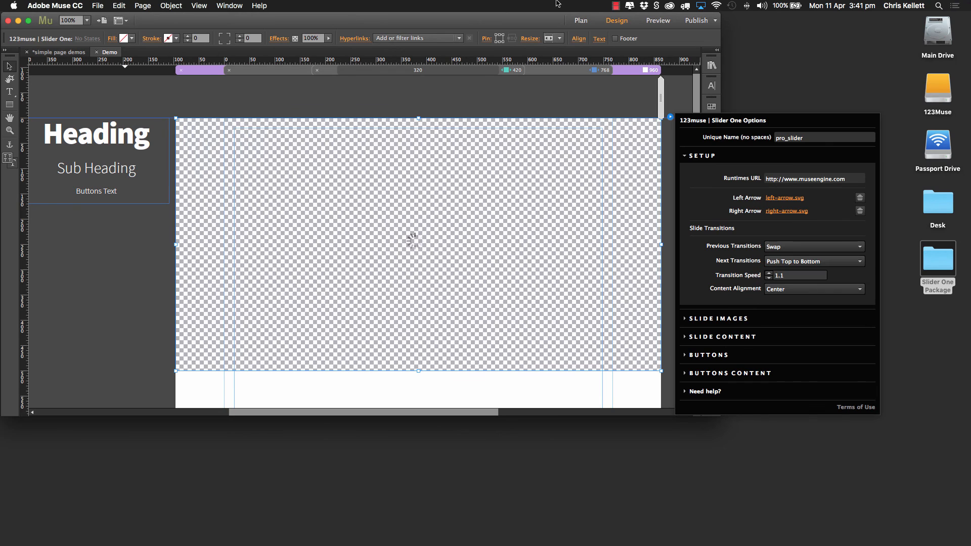
Step: Preview the slider, test its Swap transition backwards several times, and return to the Demo page
{"action": "left_click", "coordinate": [648, 23]}
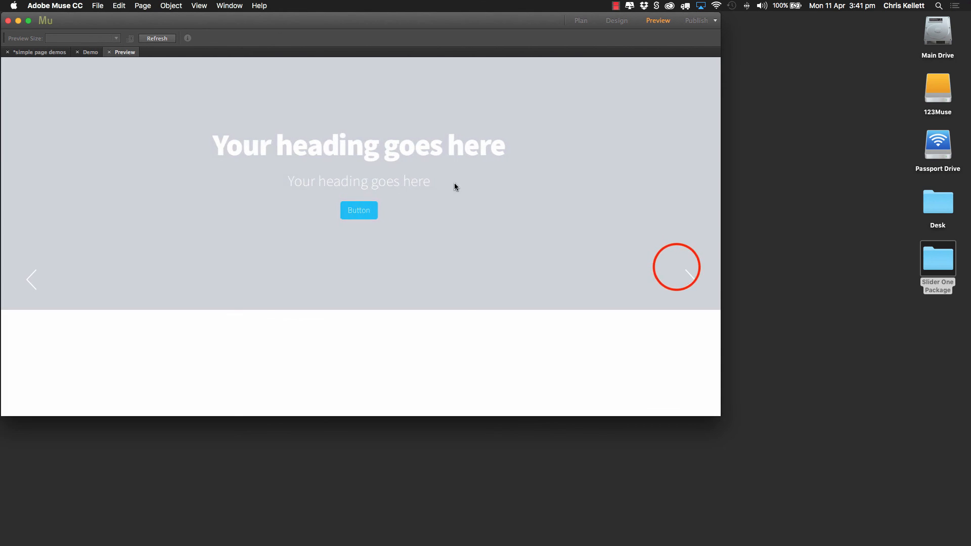
{"action": "left_click", "coordinate": [676, 267]}
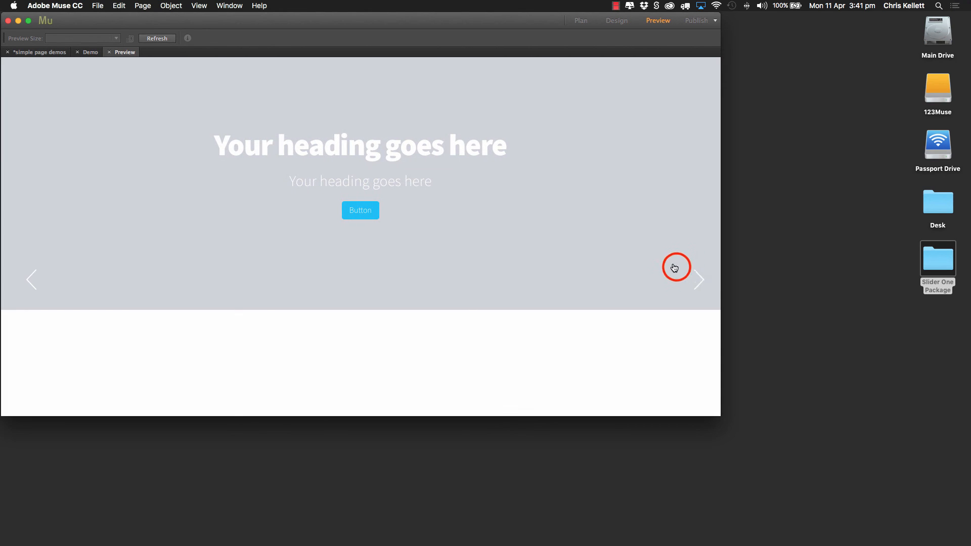
{"action": "left_click", "coordinate": [17, 286]}
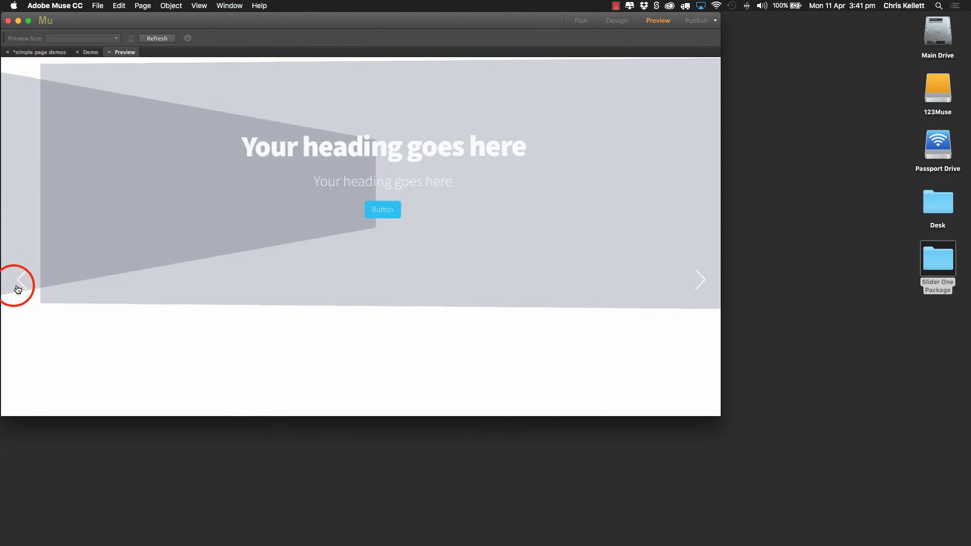
{"action": "left_click", "coordinate": [17, 287]}
{"action": "left_click", "coordinate": [17, 287]}
{"action": "left_click", "coordinate": [17, 287]}
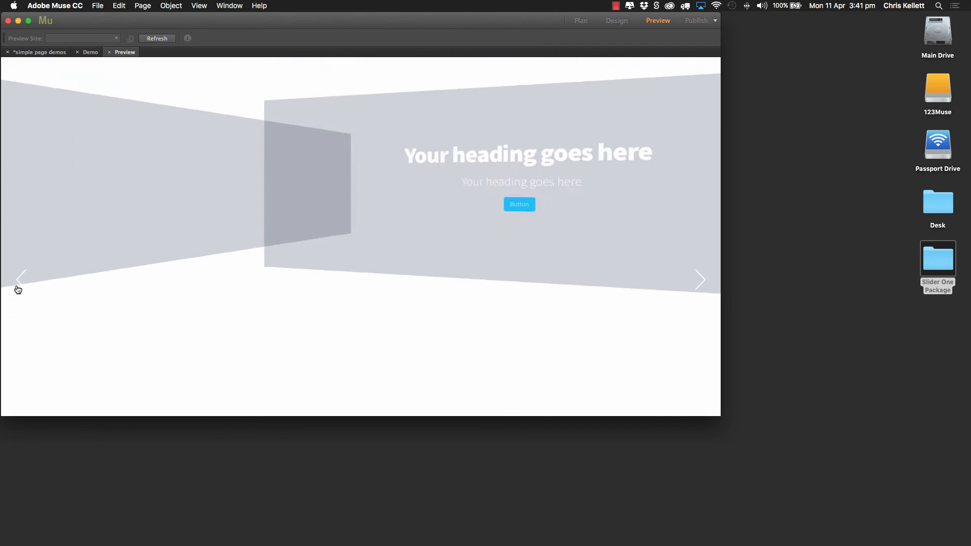
{"action": "left_click", "coordinate": [108, 50]}
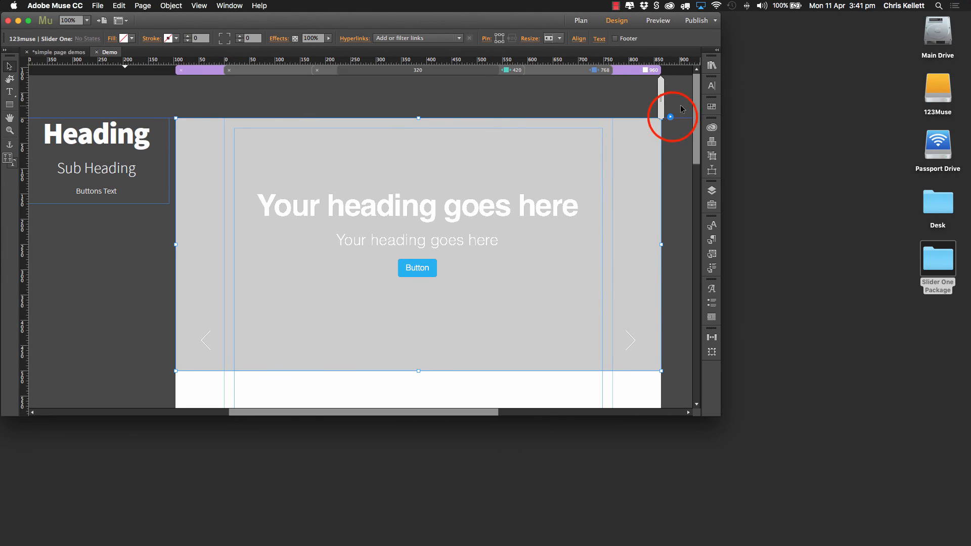
Step: Set the slider's Previous Transitions to Push Left to Right and its Next Transitions to Push Right to Left
{"action": "left_click", "coordinate": [671, 117]}
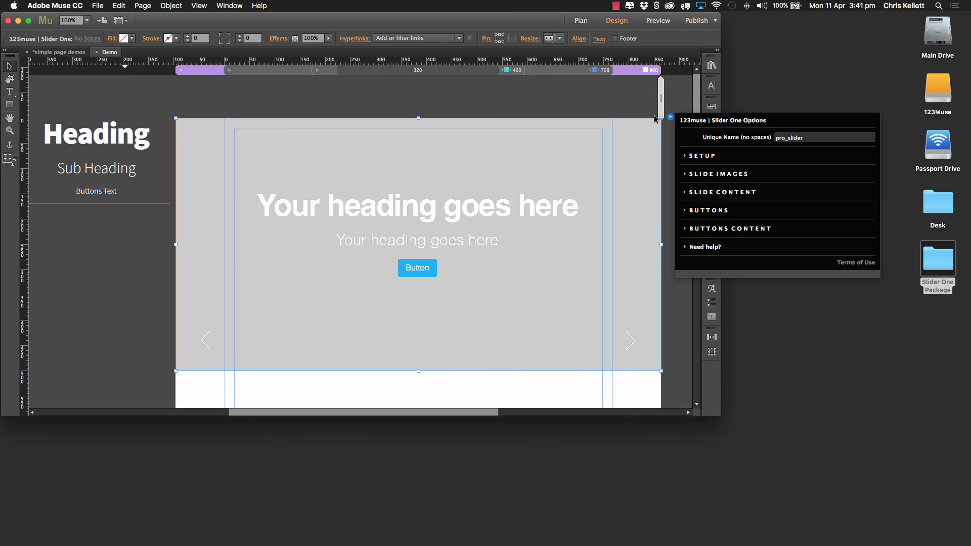
{"action": "left_click", "coordinate": [686, 156]}
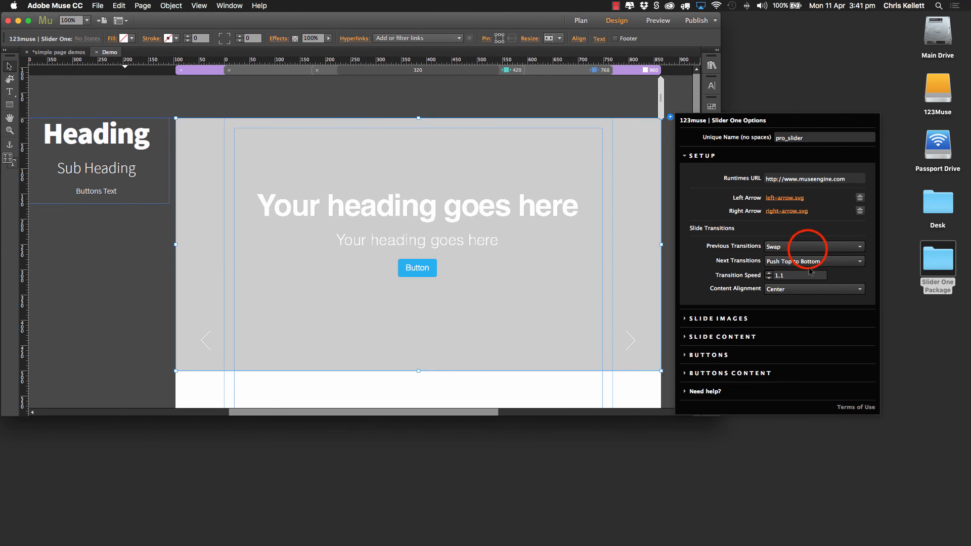
{"action": "left_click", "coordinate": [799, 247]}
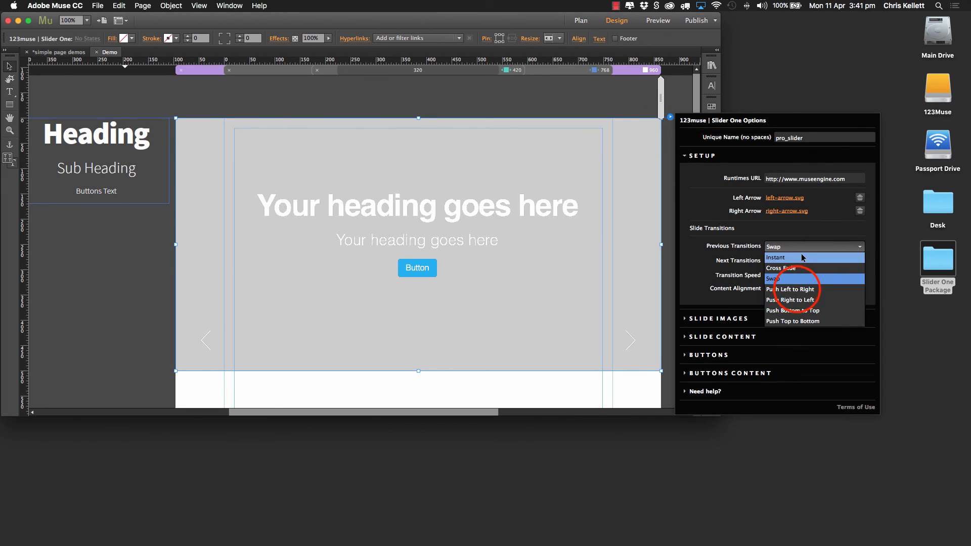
{"action": "left_click", "coordinate": [796, 289]}
{"action": "left_click", "coordinate": [793, 261]}
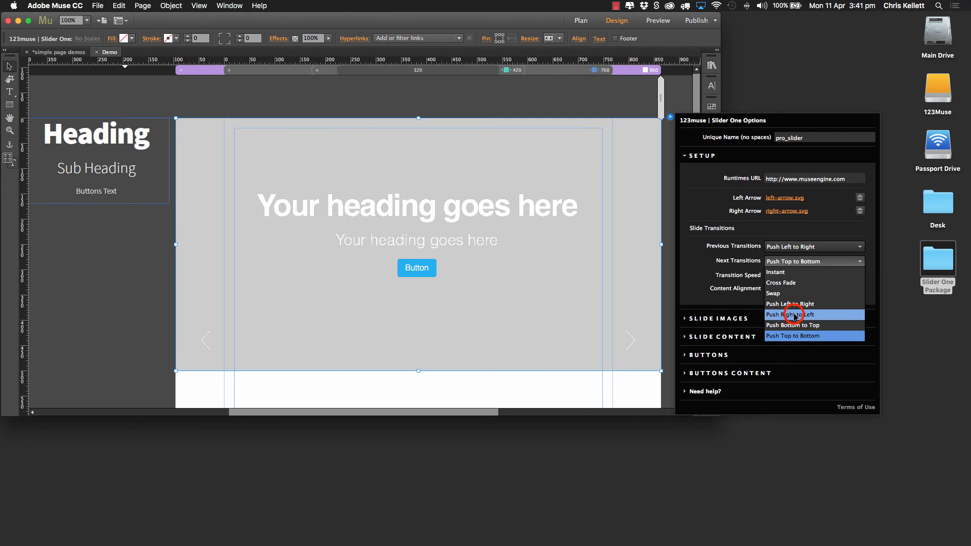
{"action": "left_click", "coordinate": [790, 314]}
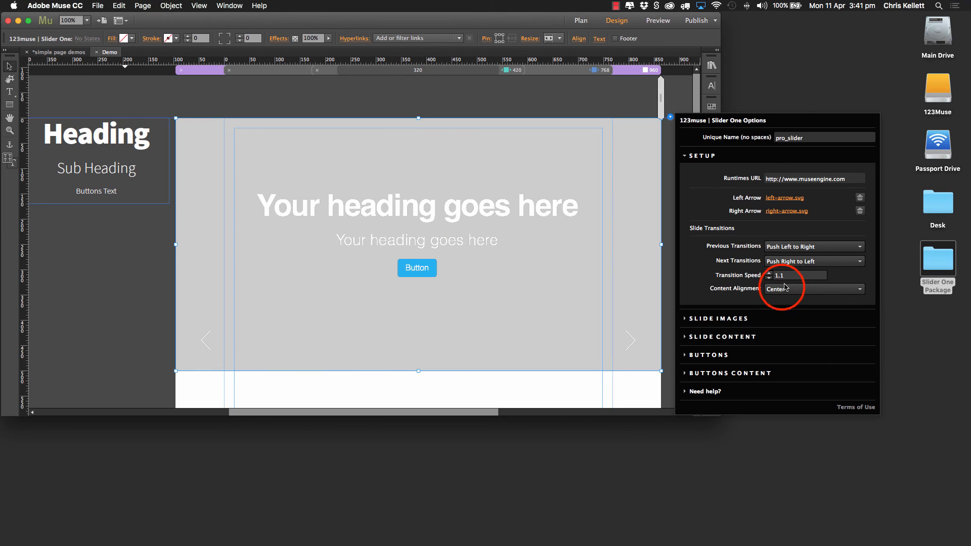
Step: Try Left as the slider's Content Alignment and switch it back to Center
{"action": "left_click", "coordinate": [785, 287]}
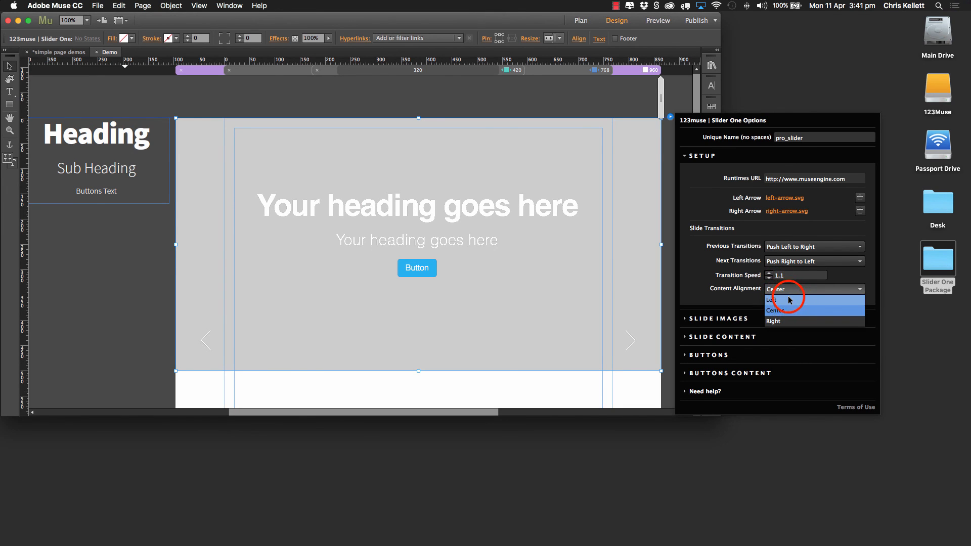
{"action": "left_click", "coordinate": [790, 300]}
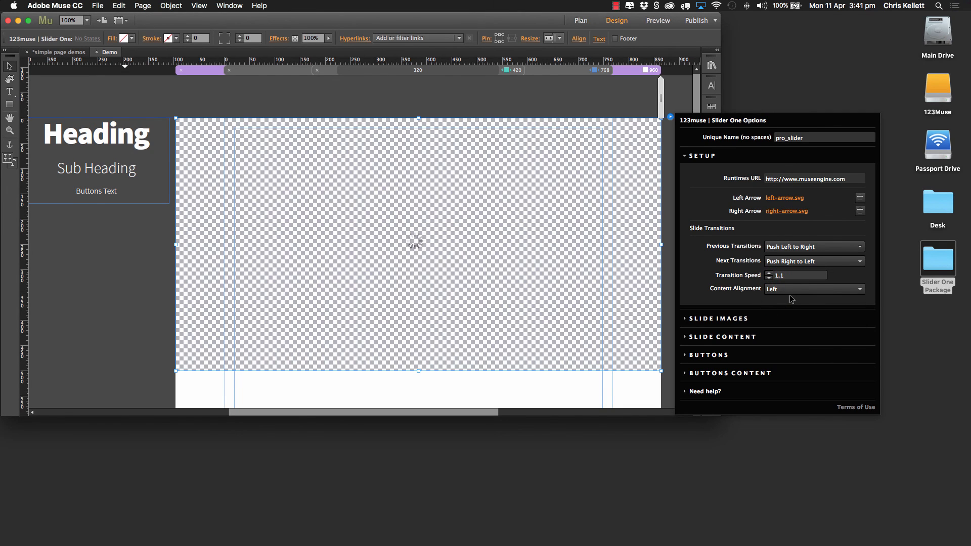
{"action": "left_click", "coordinate": [788, 290]}
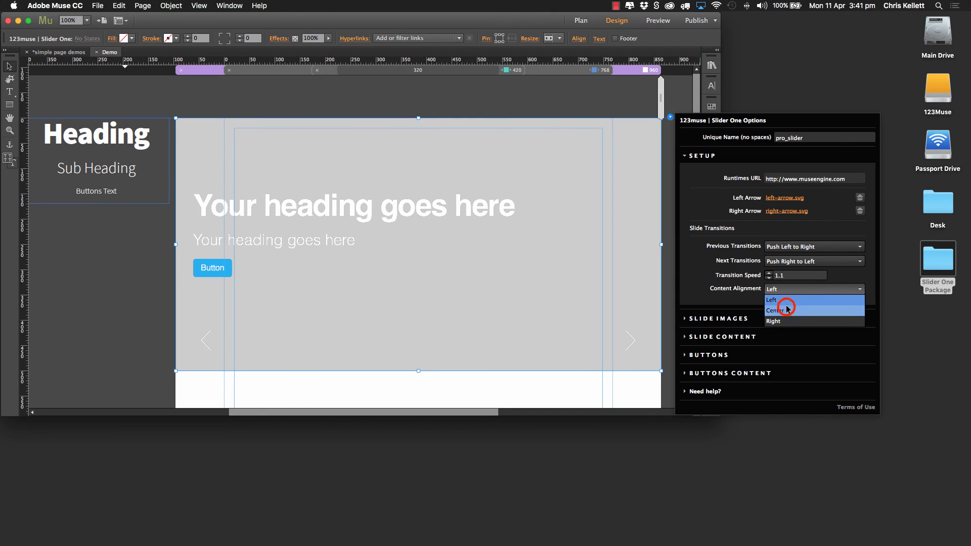
{"action": "left_click", "coordinate": [804, 309]}
Step: Set the slider's Content Alignment to Left and check it in a preview of the page
{"action": "left_click", "coordinate": [806, 290]}
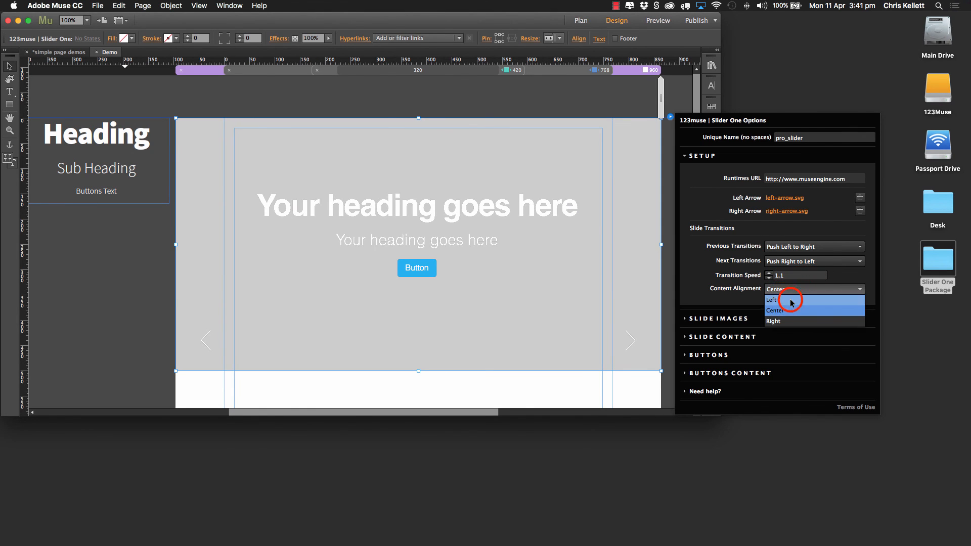
{"action": "left_click", "coordinate": [789, 301]}
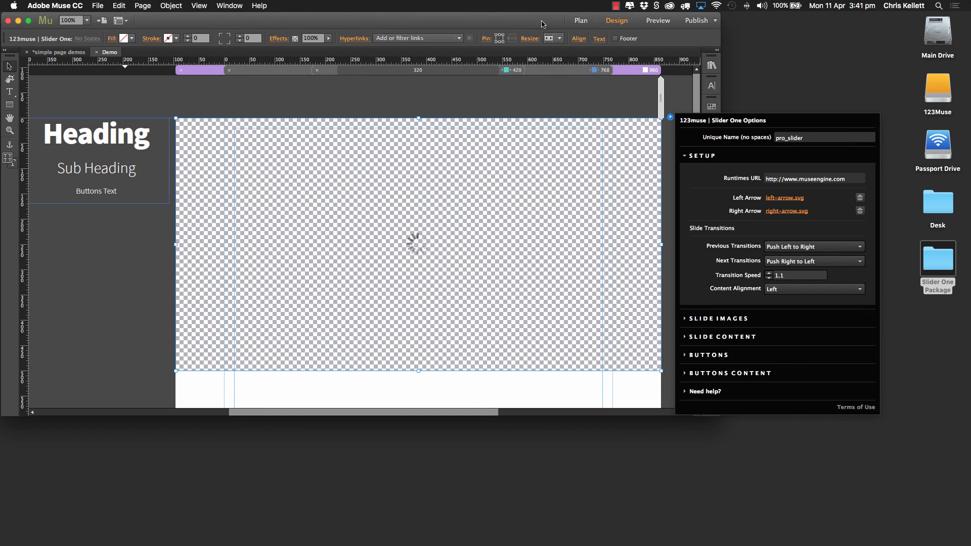
{"action": "left_click", "coordinate": [653, 20]}
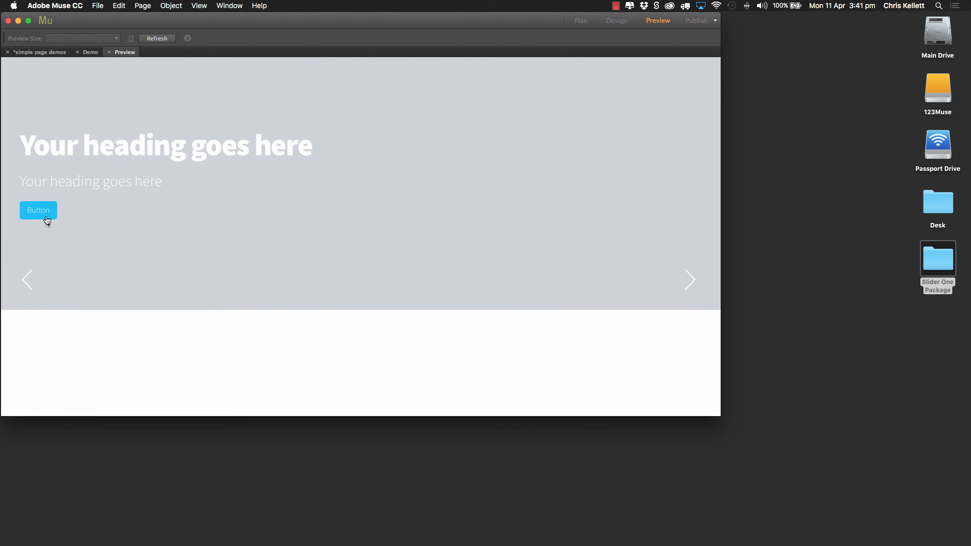
{"action": "left_click", "coordinate": [110, 52]}
Step: Reopen the slider's setup options and set Content Alignment to Center
{"action": "left_click", "coordinate": [671, 115]}
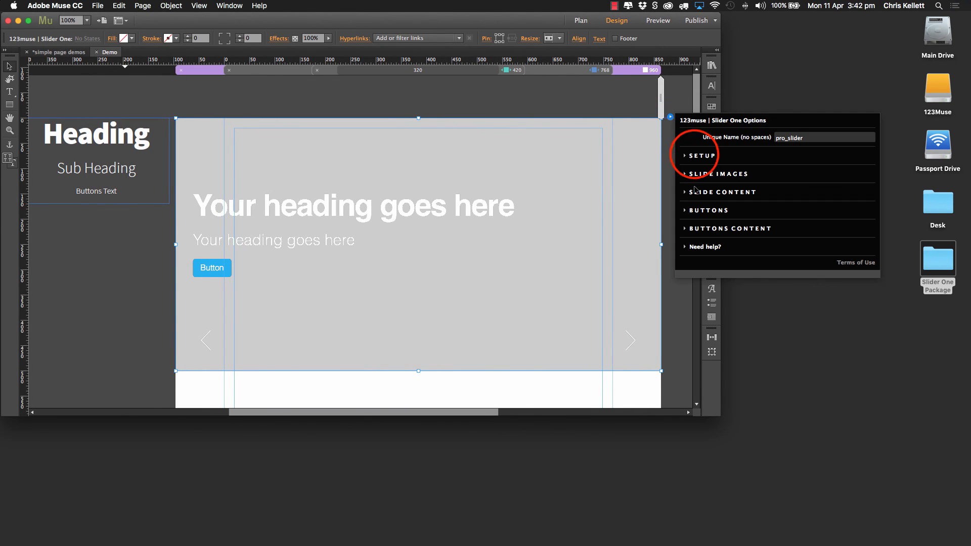
{"action": "left_click", "coordinate": [695, 155]}
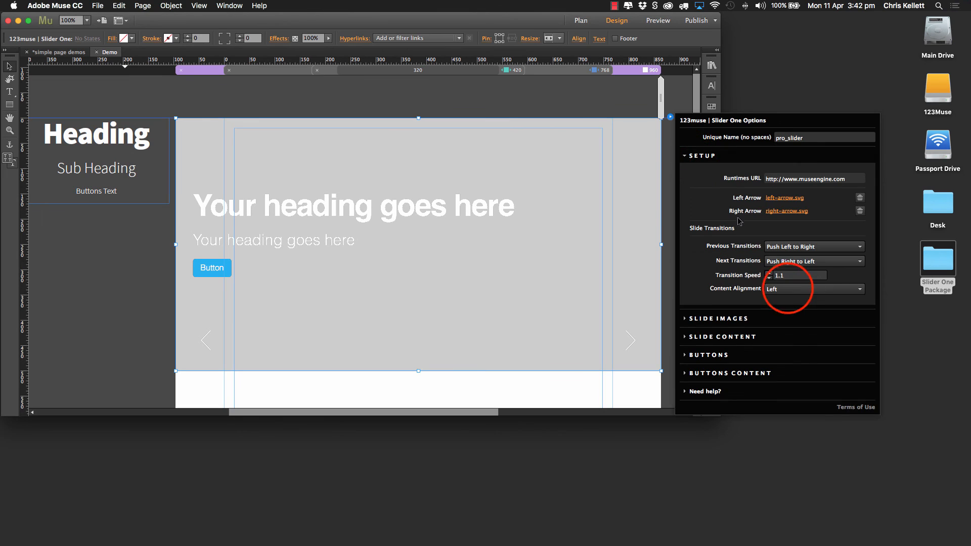
{"action": "left_click", "coordinate": [788, 288]}
{"action": "left_click", "coordinate": [784, 312]}
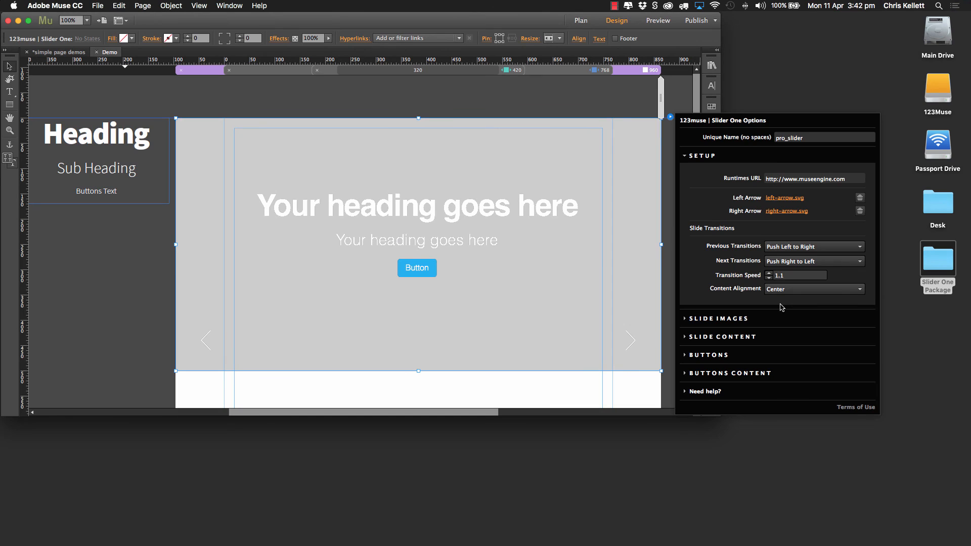
Step: In the slide image options, try F15A24 and 1B1464 as the Tint Background and settle on the Core Dark swatch
{"action": "left_click", "coordinate": [702, 155]}
{"action": "left_click", "coordinate": [707, 175]}
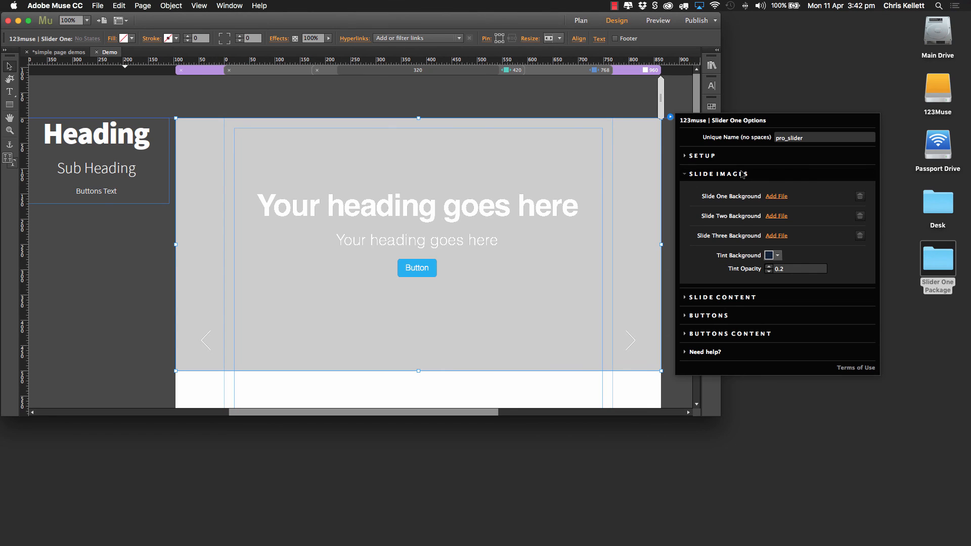
{"action": "left_click", "coordinate": [770, 255]}
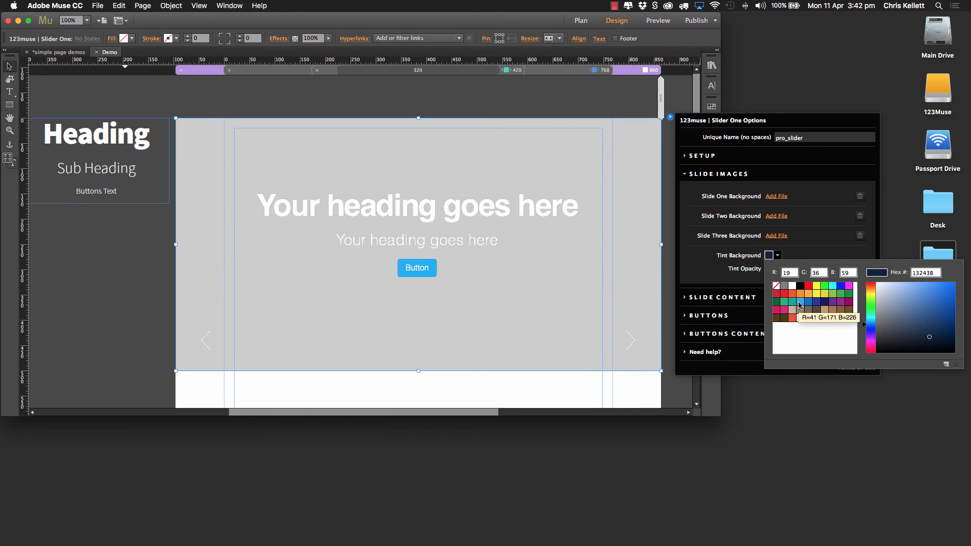
{"action": "left_click", "coordinate": [792, 296]}
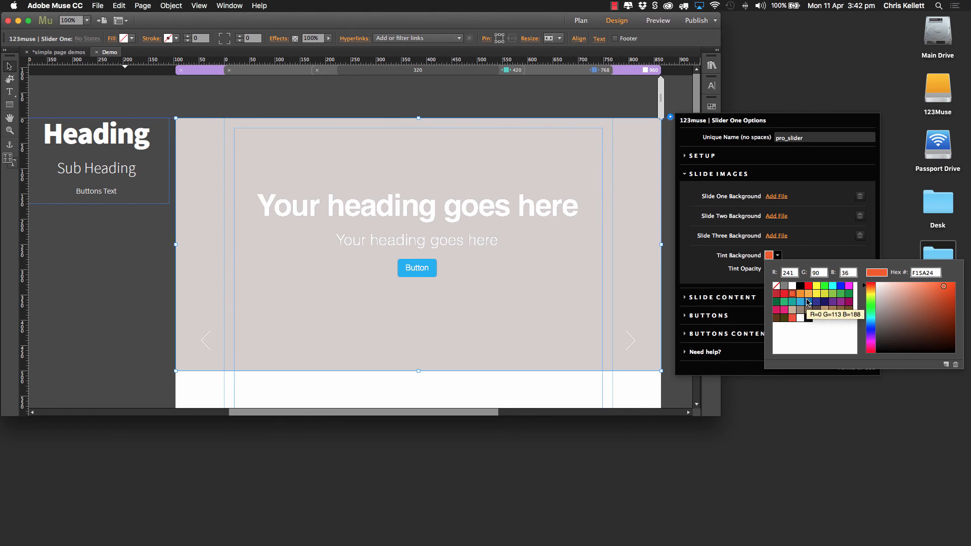
{"action": "left_click", "coordinate": [823, 302]}
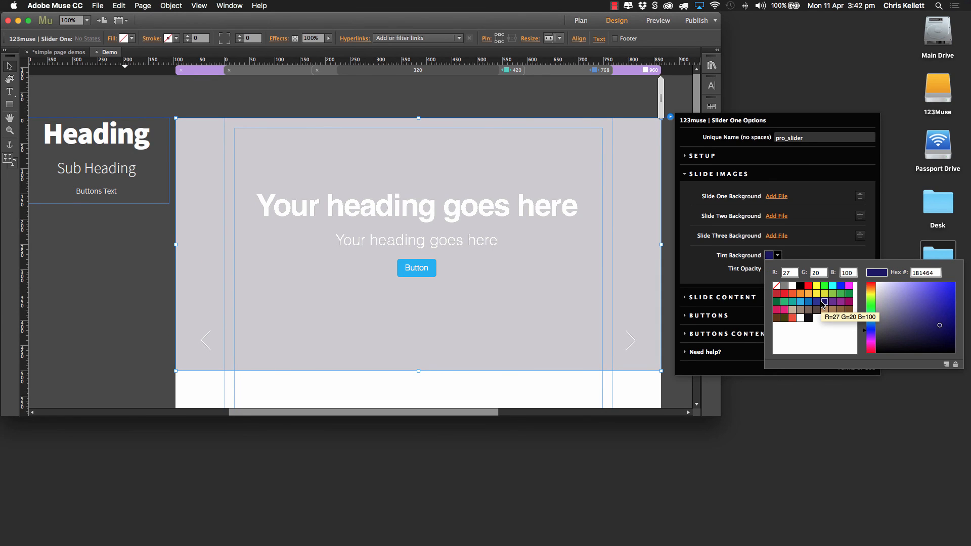
{"action": "left_click", "coordinate": [808, 317]}
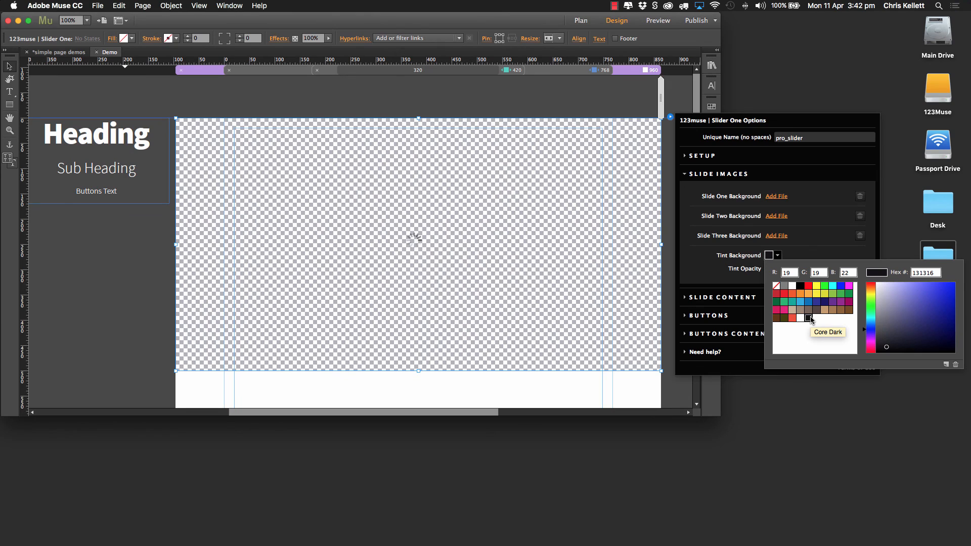
{"action": "left_click", "coordinate": [815, 243]}
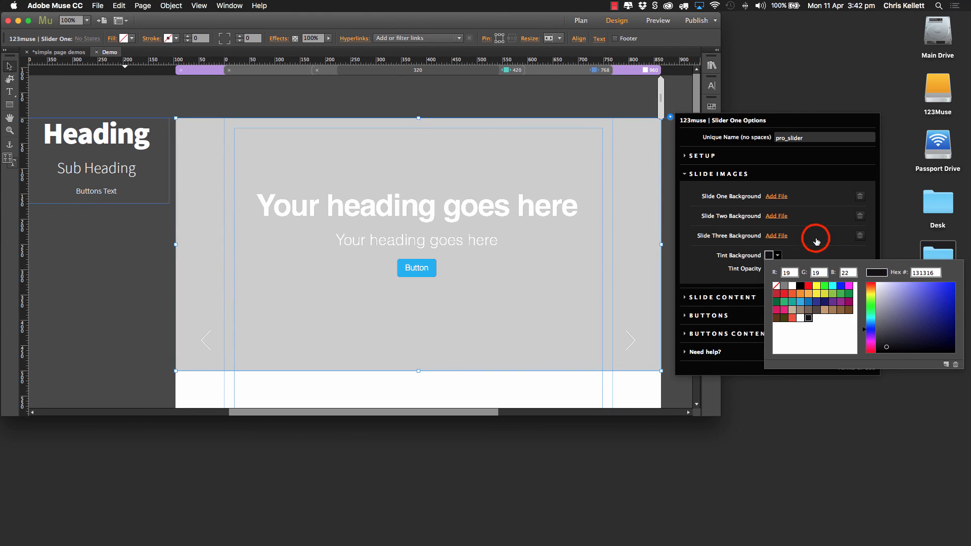
{"action": "left_click", "coordinate": [597, 300]}
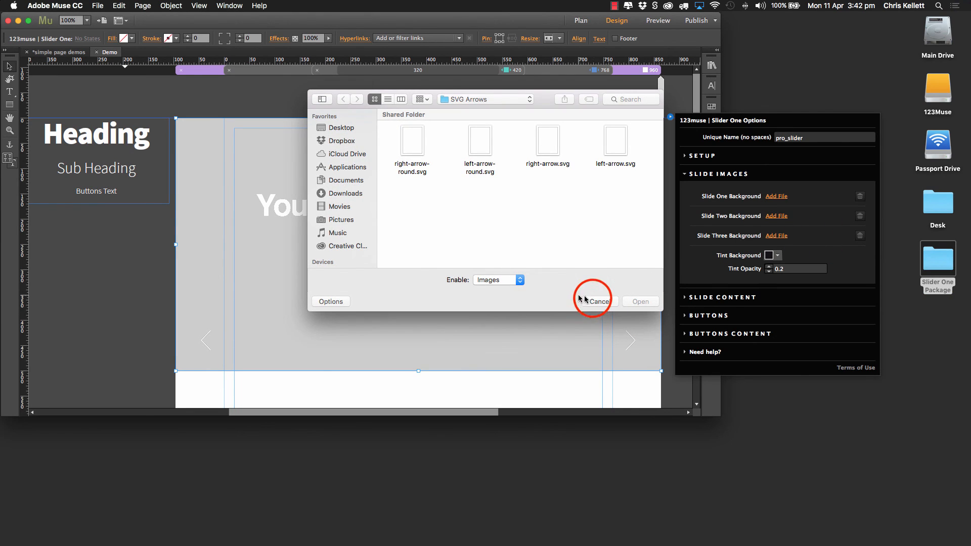
Step: Assign slide-1.jpg from the Slide Images folder in Sample Assets as the Slide One Background
{"action": "left_click", "coordinate": [775, 197]}
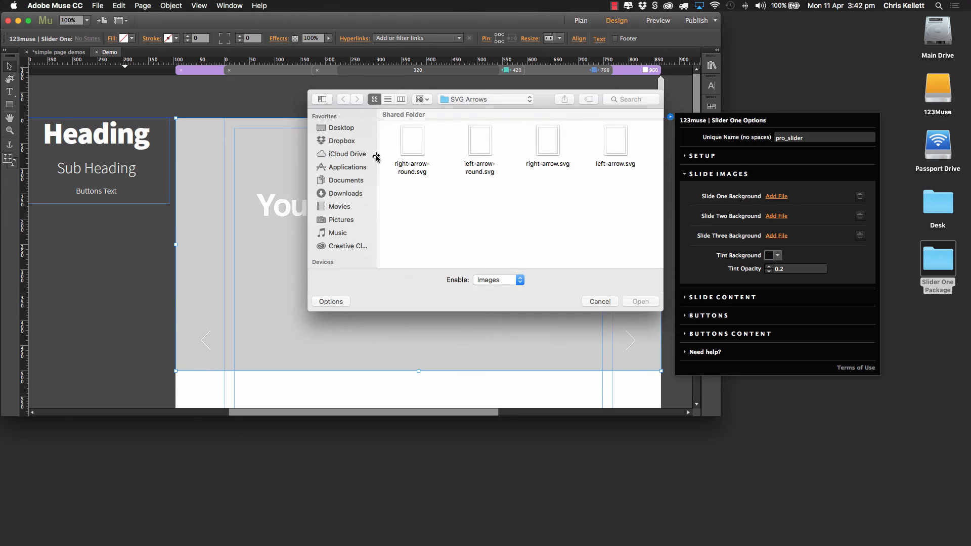
{"action": "left_click", "coordinate": [460, 100]}
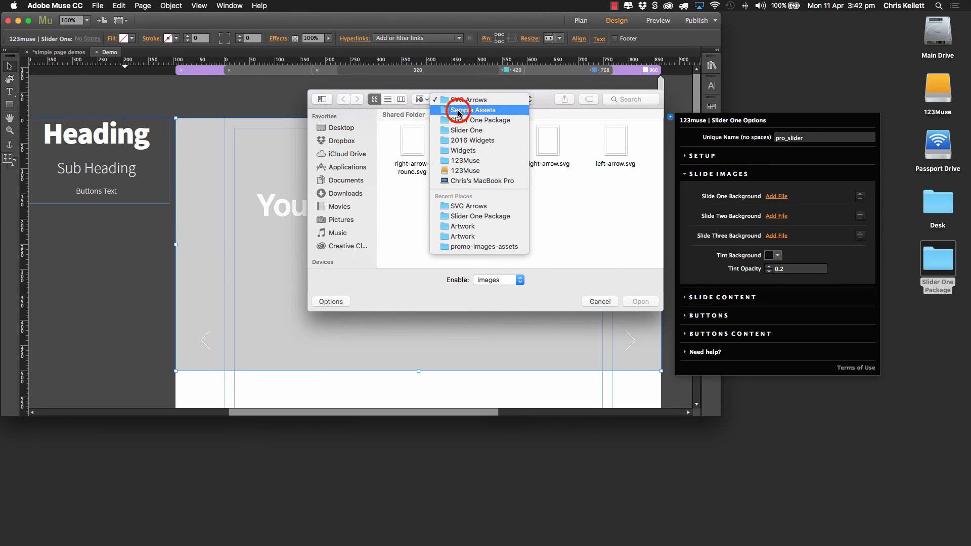
{"action": "left_click", "coordinate": [458, 108]}
{"action": "double_click", "coordinate": [480, 141]}
{"action": "left_click", "coordinate": [405, 141]}
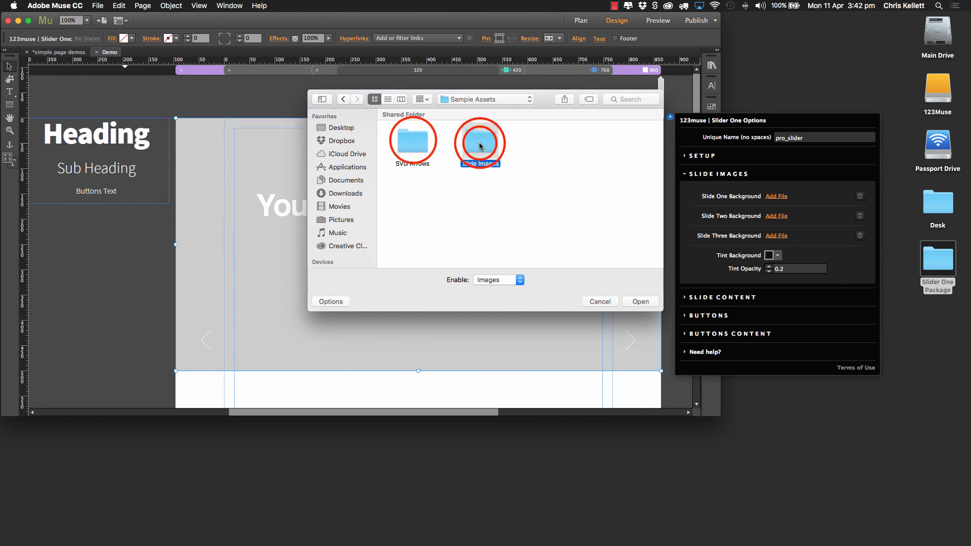
{"action": "left_click", "coordinate": [640, 302]}
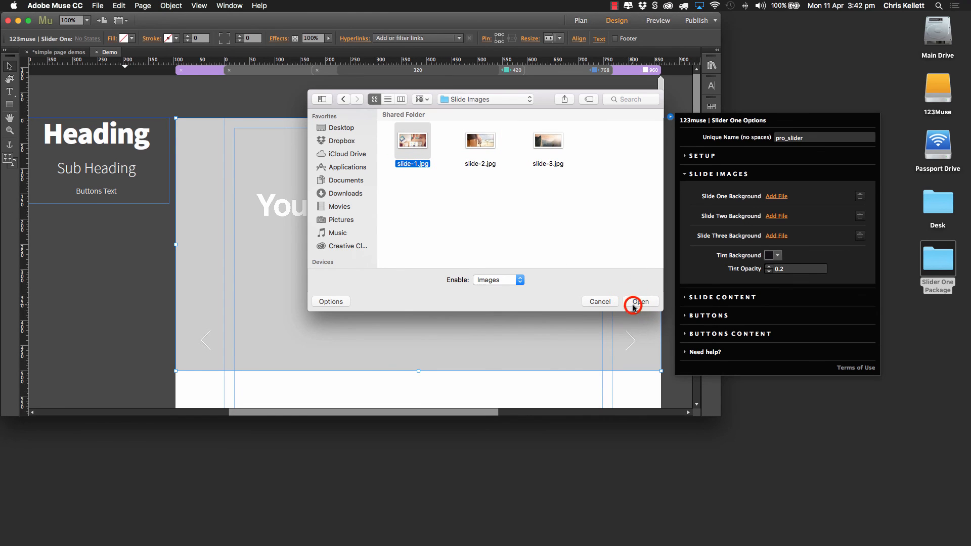
Step: Assign slide-2.jpg as the Slide Two Background and slide-3.jpg as the Slide Three Background
{"action": "left_click", "coordinate": [481, 142]}
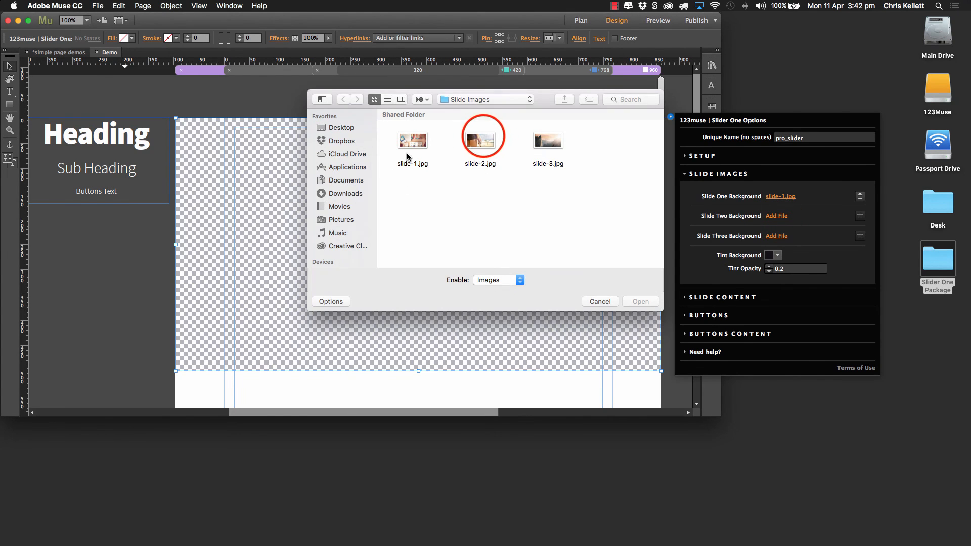
{"action": "left_click", "coordinate": [641, 301]}
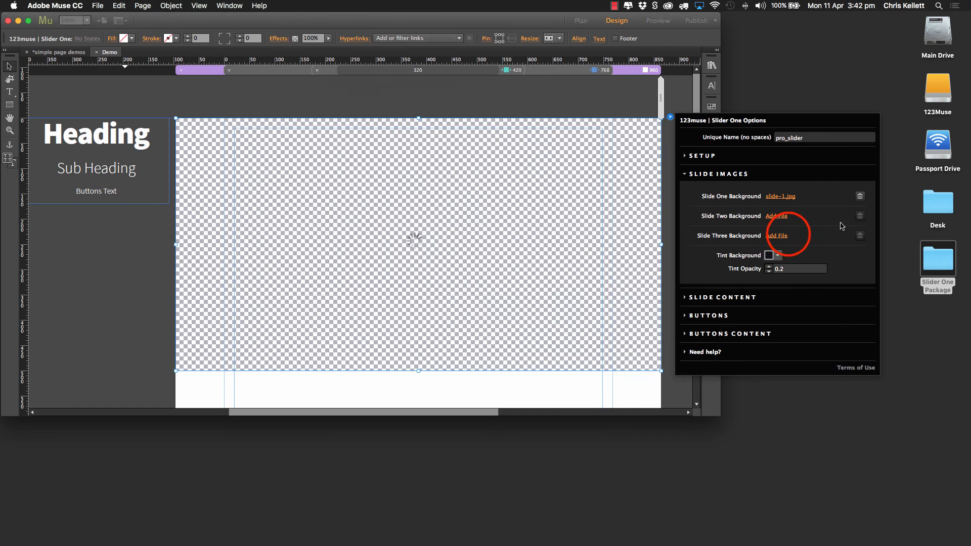
{"action": "left_click", "coordinate": [768, 237]}
{"action": "left_click", "coordinate": [548, 142]}
{"action": "left_click", "coordinate": [639, 302]}
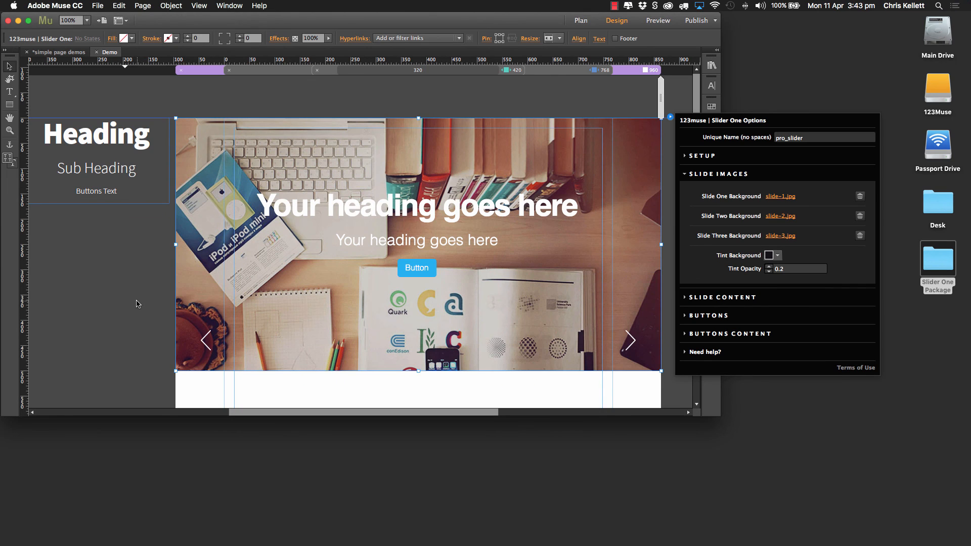
Step: Set the Tint Opacity to 0.4, then check the slides and arrow thumbnails in a preview of the page and close it
{"action": "left_click", "coordinate": [769, 267]}
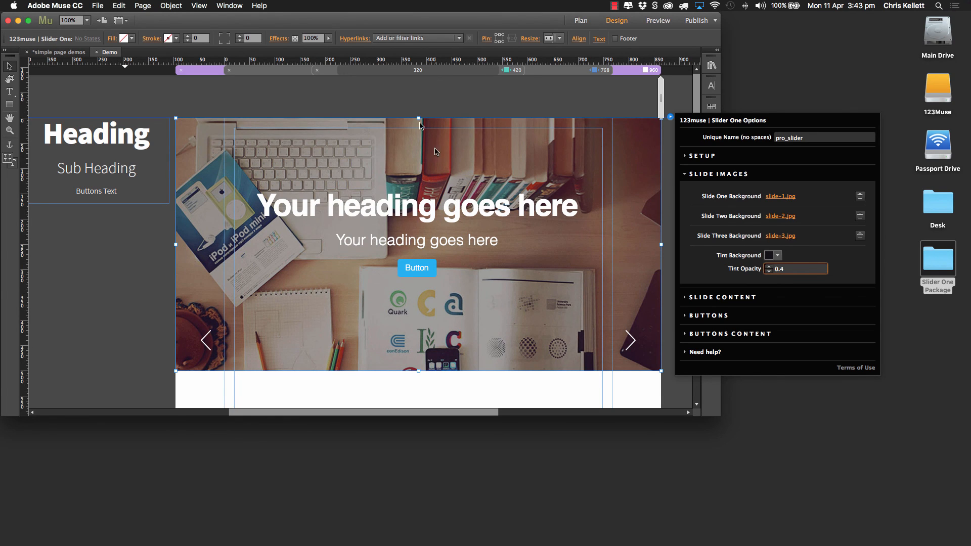
{"action": "left_click", "coordinate": [652, 21]}
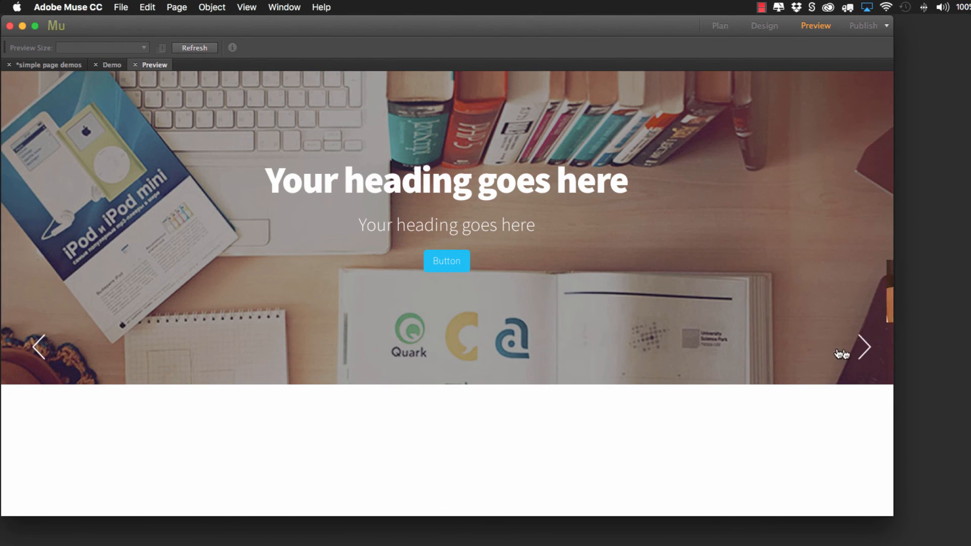
{"action": "left_click", "coordinate": [30, 370]}
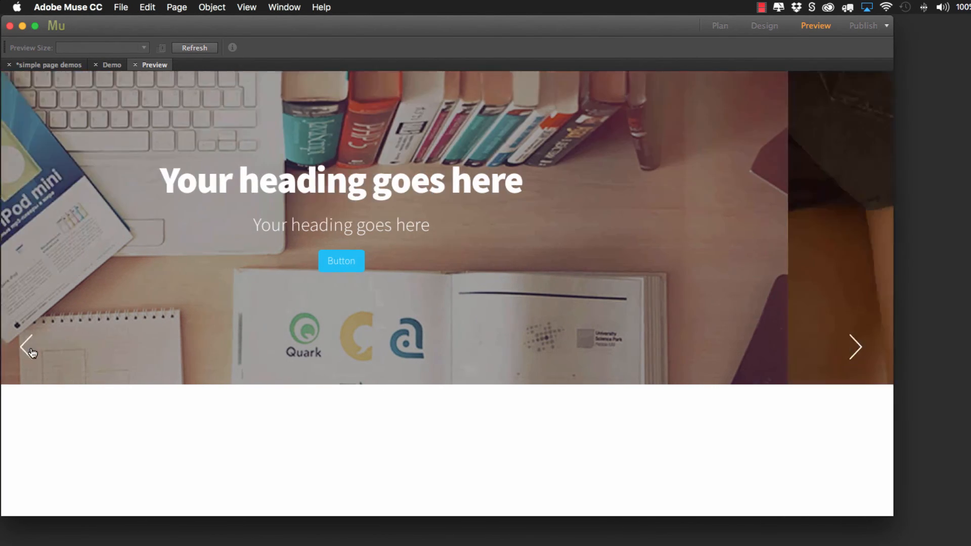
{"action": "mouse_move", "coordinate": [860, 347]}
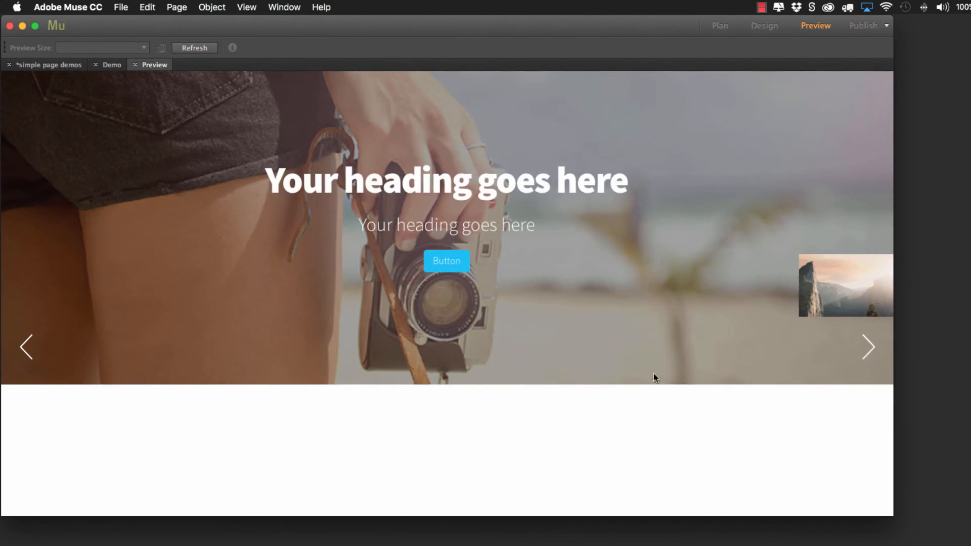
{"action": "left_click", "coordinate": [40, 348]}
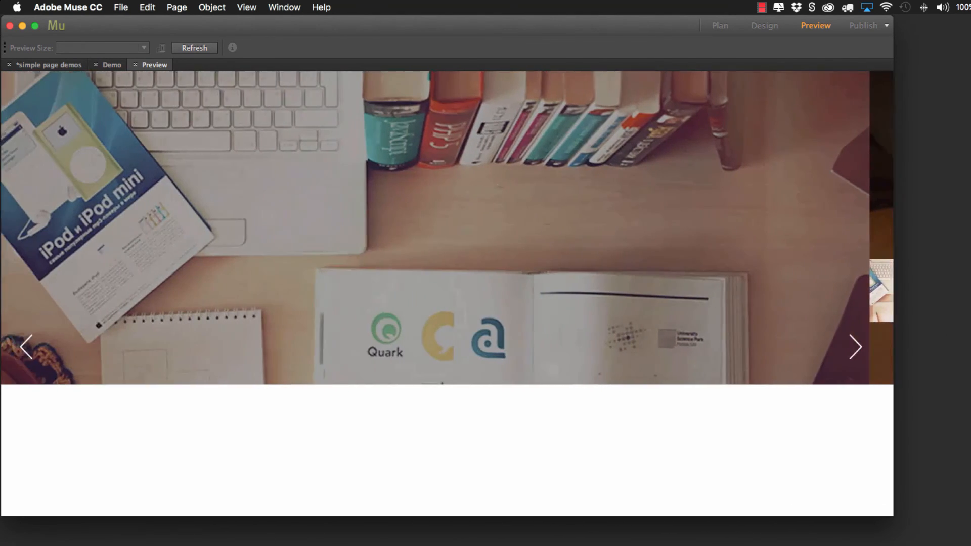
{"action": "left_click", "coordinate": [876, 344]}
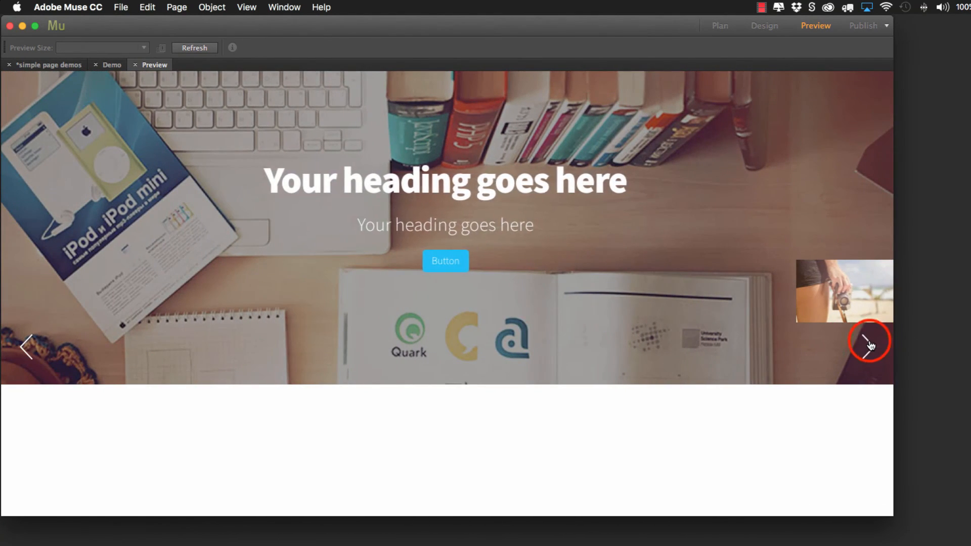
{"action": "left_click", "coordinate": [876, 344]}
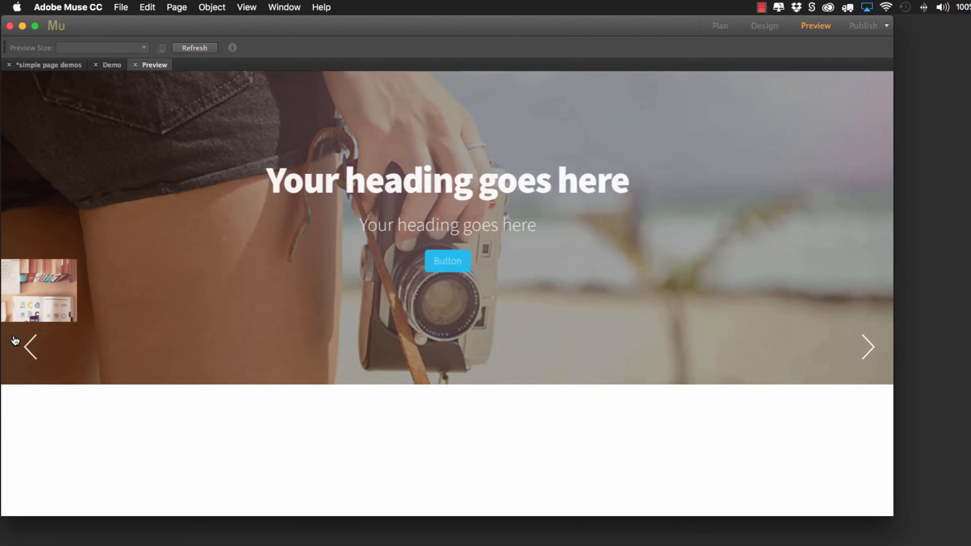
{"action": "left_click", "coordinate": [23, 344]}
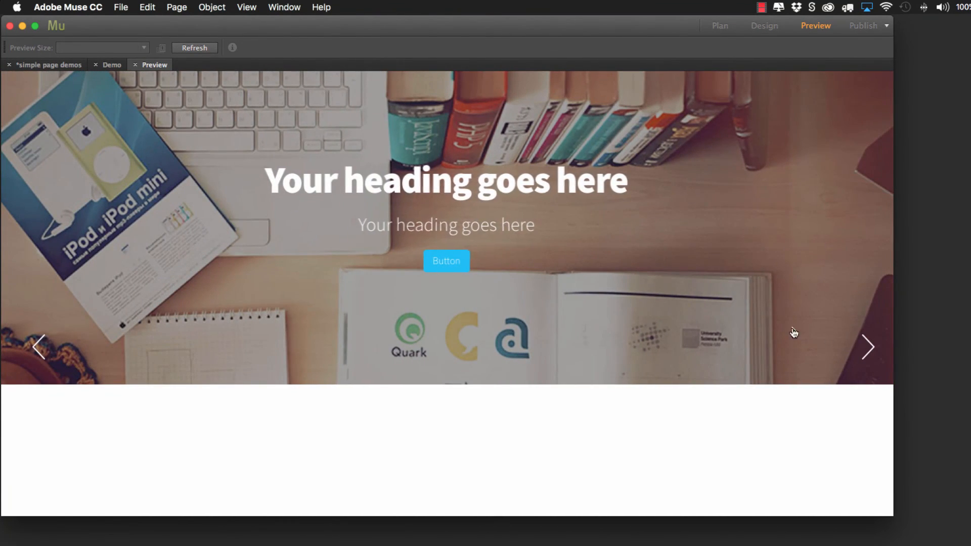
{"action": "left_click", "coordinate": [870, 348]}
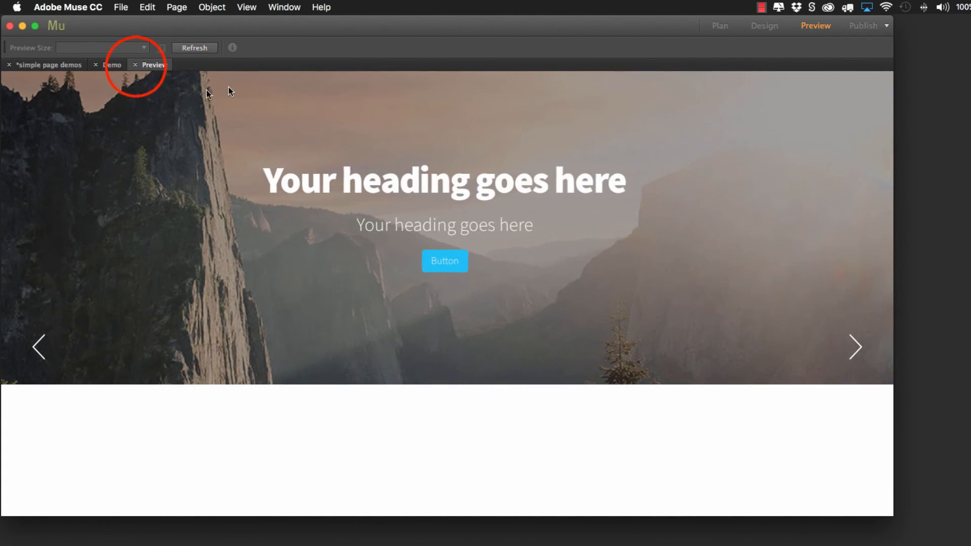
{"action": "left_click", "coordinate": [135, 65]}
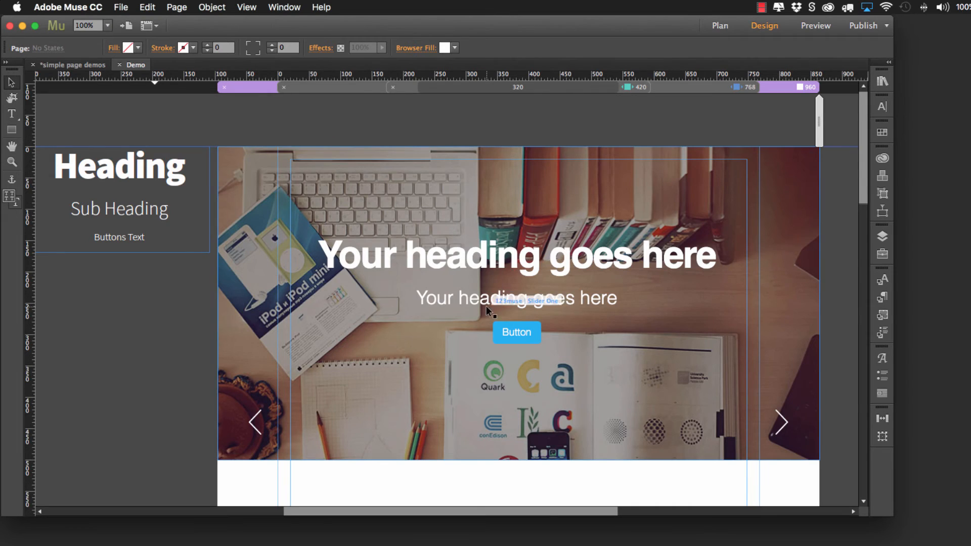
Step: Extend the slider's lower edge downward so the slider is about 570 px tall
{"action": "scroll", "coordinate": [485, 300], "scroll_direction": "down", "scroll_amount": 5}
{"action": "left_click", "coordinate": [519, 220]}
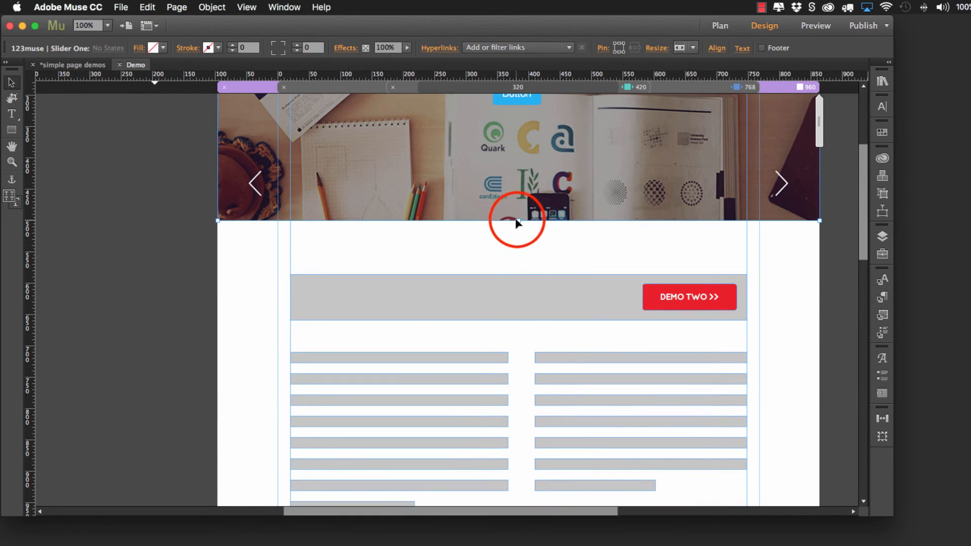
{"action": "left_click_drag", "start_coordinate": [516, 220], "coordinate": [514, 262]}
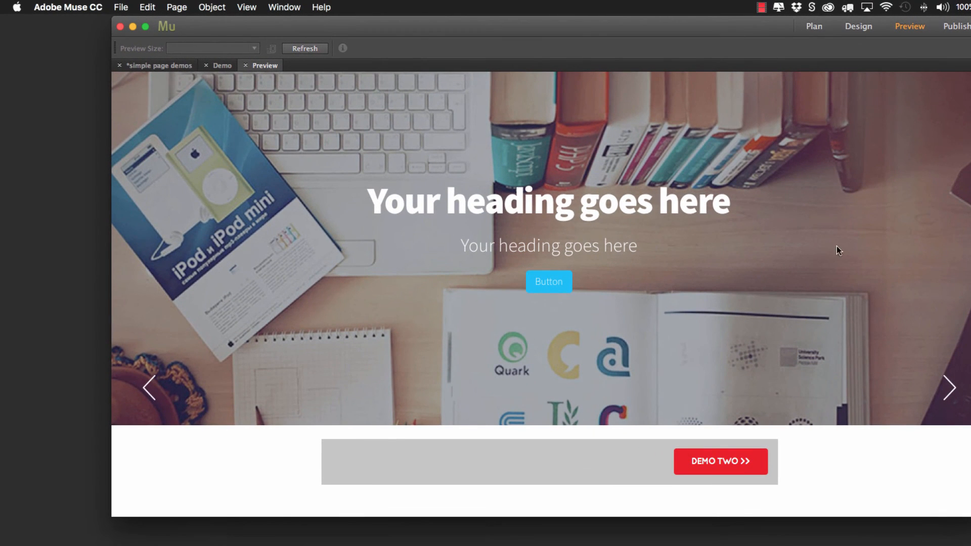
Step: In the page preview, narrow the window slightly and check the slide changes and the thumbnails on both arrows
{"action": "left_click_drag", "start_coordinate": [736, 26], "coordinate": [682, 23]}
{"action": "left_click_drag", "start_coordinate": [931, 132], "coordinate": [820, 134]}
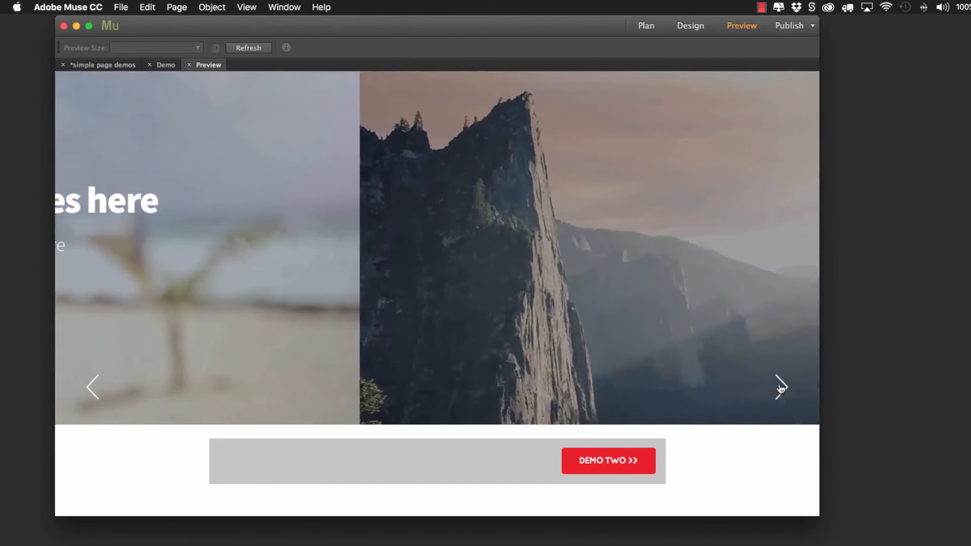
{"action": "left_click", "coordinate": [103, 389]}
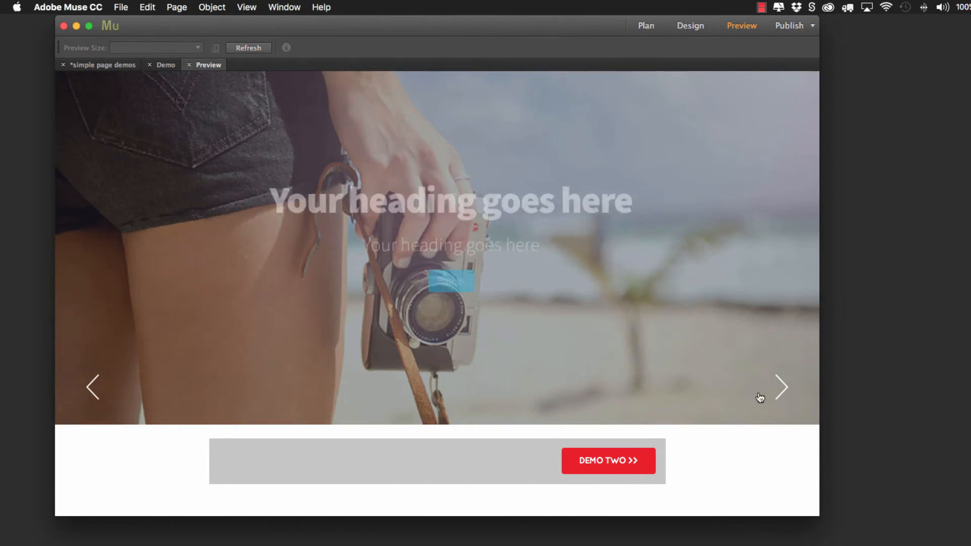
{"action": "mouse_move", "coordinate": [74, 391]}
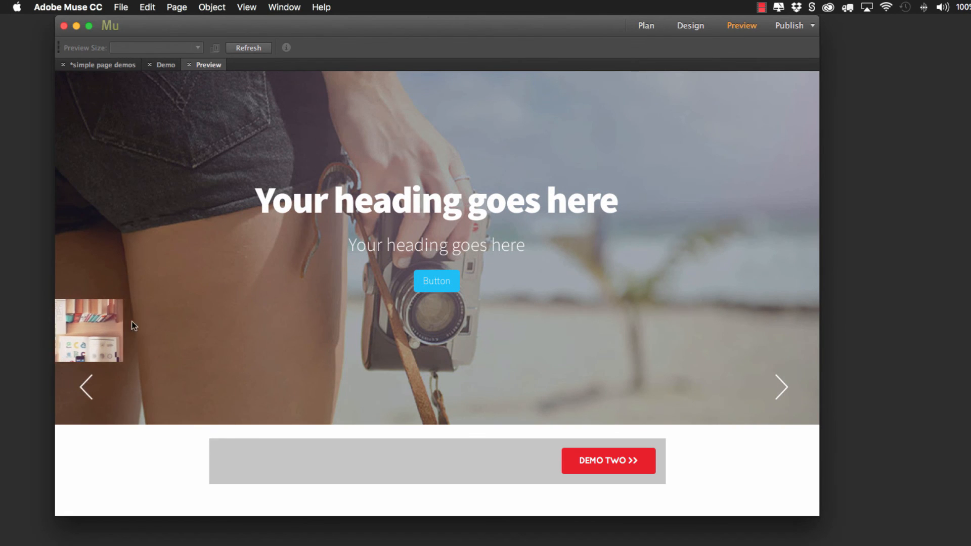
{"action": "mouse_move", "coordinate": [787, 386]}
Step: Narrow the preview to tablet and phone widths and examine how the slider and the rest of the page adapt
{"action": "left_click_drag", "start_coordinate": [821, 255], "coordinate": [631, 252]}
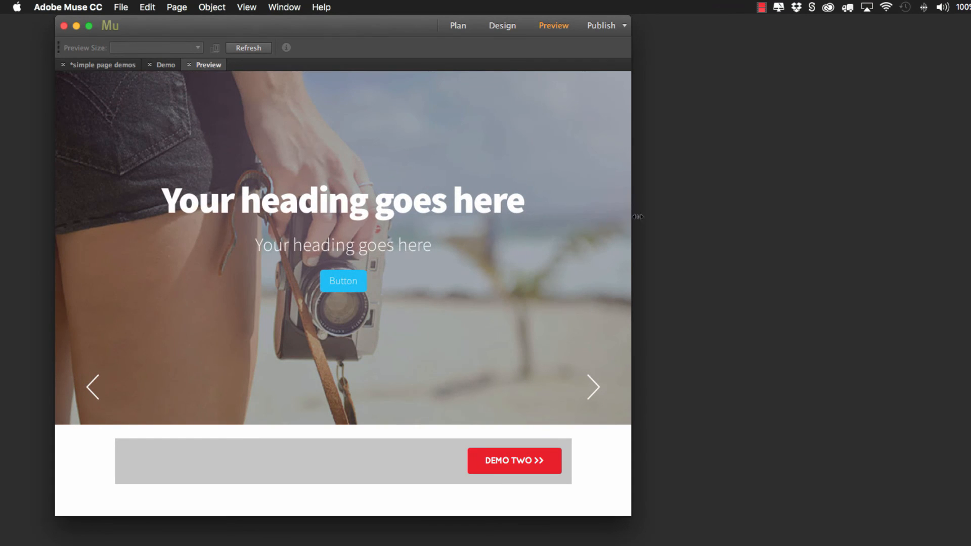
{"action": "left_click_drag", "start_coordinate": [631, 215], "coordinate": [367, 217]}
{"action": "scroll", "coordinate": [247, 430], "scroll_direction": "down", "scroll_amount": 10}
{"action": "scroll", "coordinate": [247, 428], "scroll_direction": "down", "scroll_amount": 10}
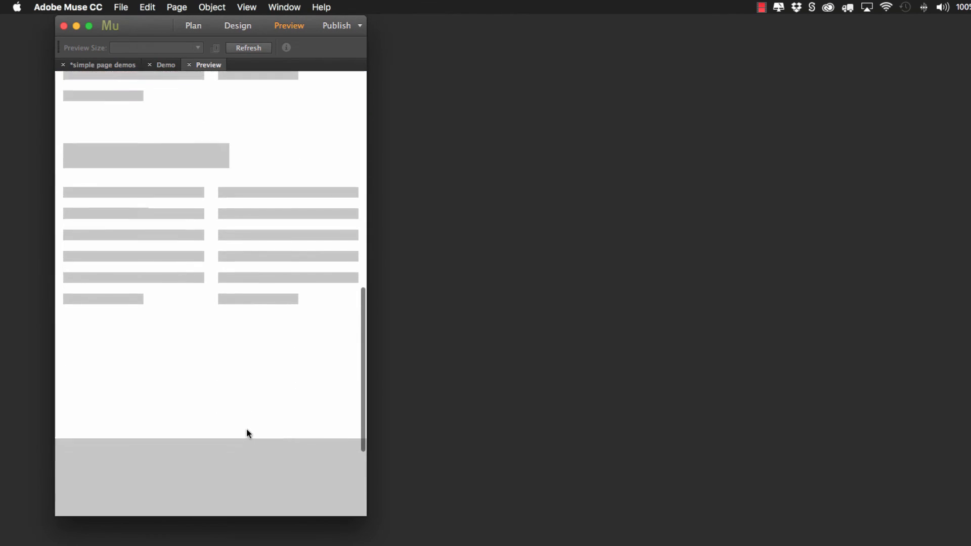
{"action": "scroll", "coordinate": [361, 147], "scroll_direction": "up", "scroll_amount": 10}
{"action": "scroll", "coordinate": [358, 106], "scroll_direction": "up", "scroll_amount": 10}
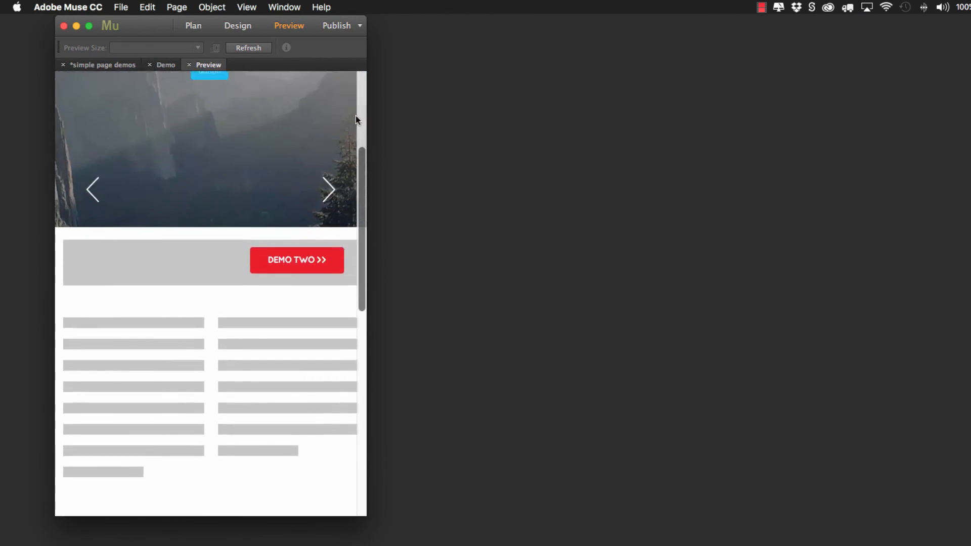
{"action": "scroll", "coordinate": [283, 275], "scroll_direction": "down", "scroll_amount": 4}
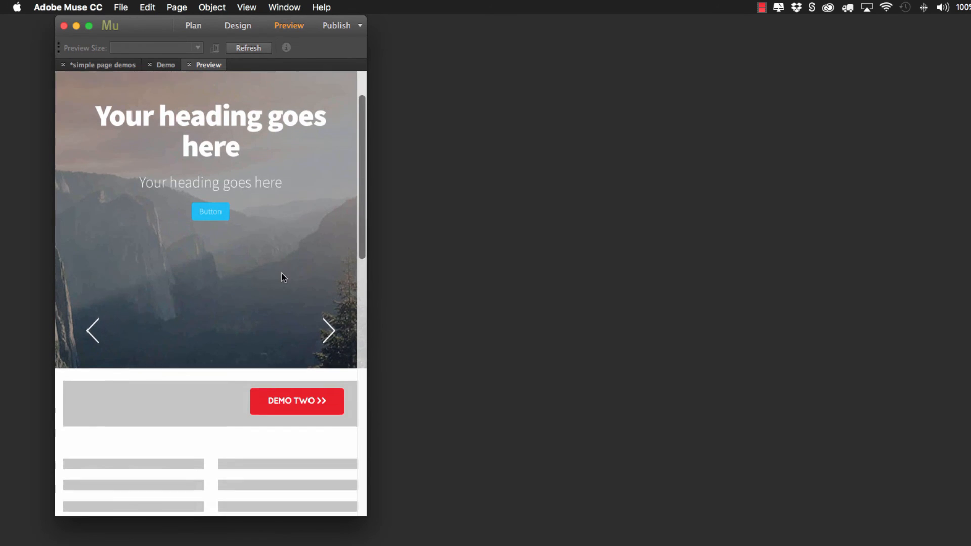
{"action": "left_click", "coordinate": [366, 302]}
{"action": "left_click_drag", "start_coordinate": [366, 301], "coordinate": [349, 300]}
{"action": "scroll", "coordinate": [245, 203], "scroll_direction": "up", "scroll_amount": 4}
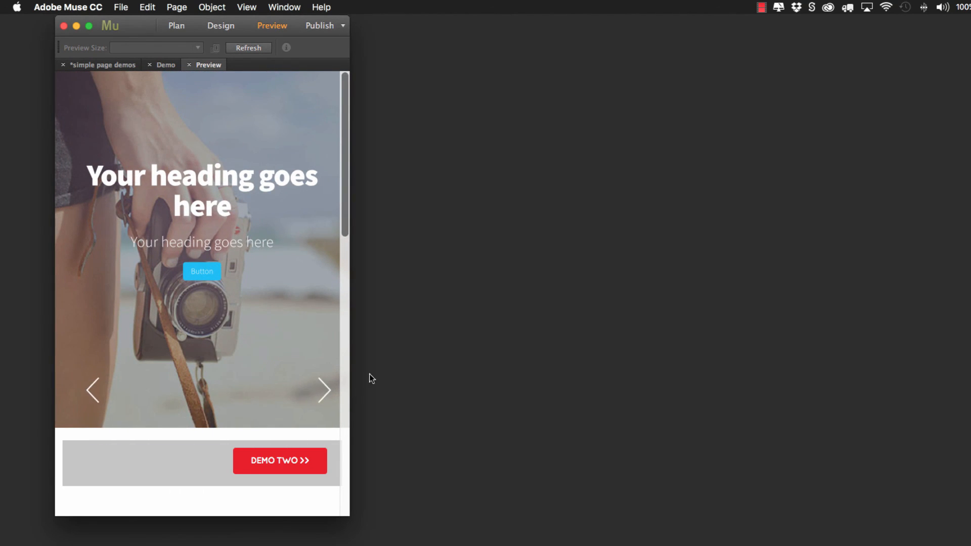
Step: Widen the preview again in stages, refreshing it to check the slider at larger widths, and close the preview
{"action": "left_click_drag", "start_coordinate": [350, 372], "coordinate": [619, 383]}
{"action": "left_click", "coordinate": [257, 49]}
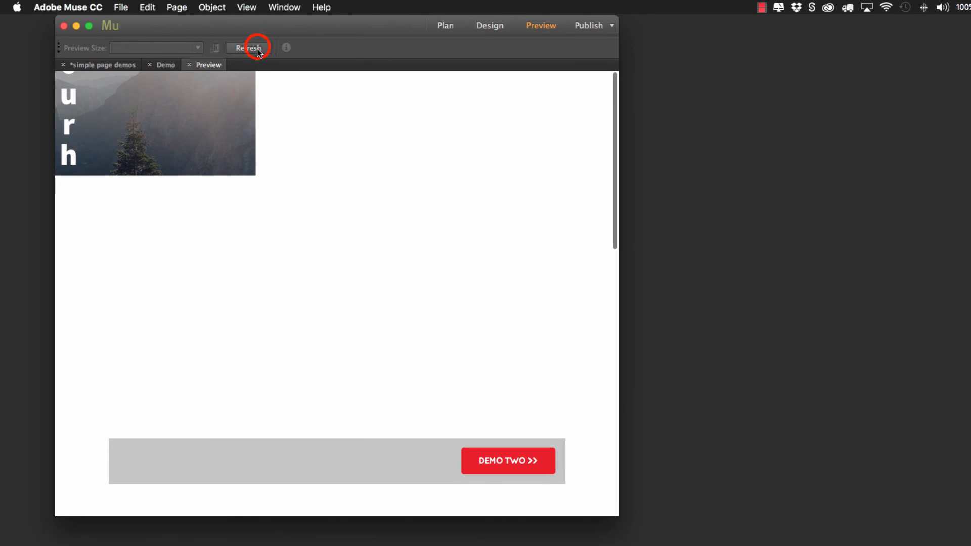
{"action": "left_click_drag", "start_coordinate": [617, 212], "coordinate": [970, 241]}
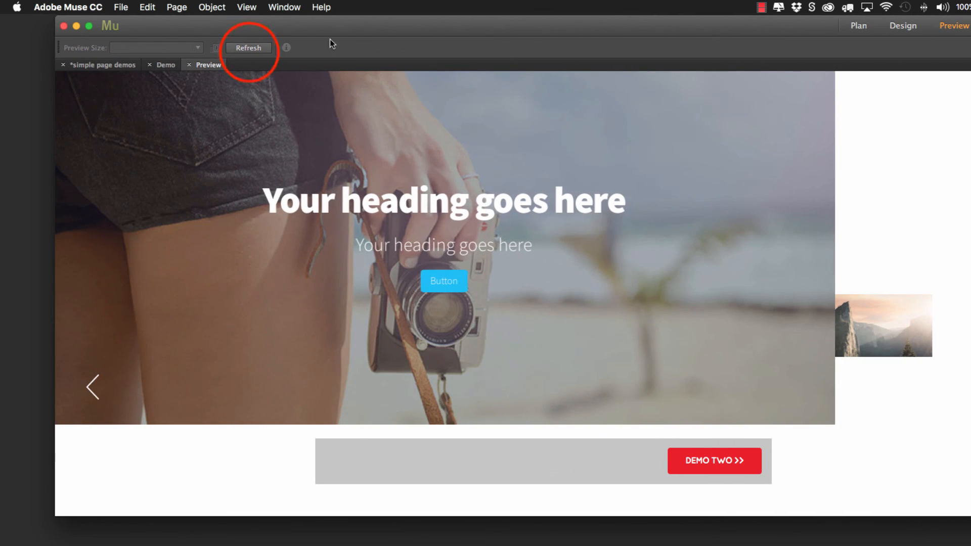
{"action": "left_click", "coordinate": [250, 53]}
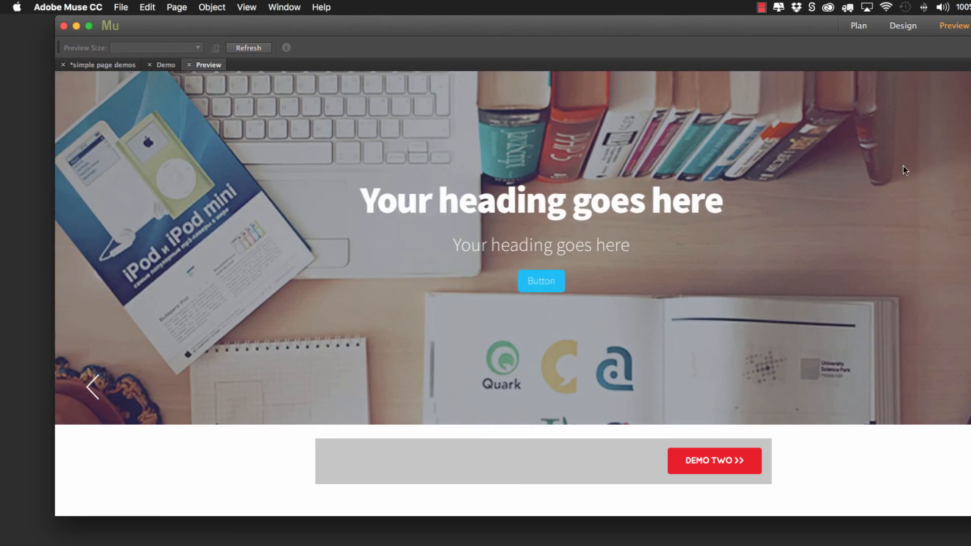
{"action": "left_click_drag", "start_coordinate": [970, 242], "coordinate": [970, 241]}
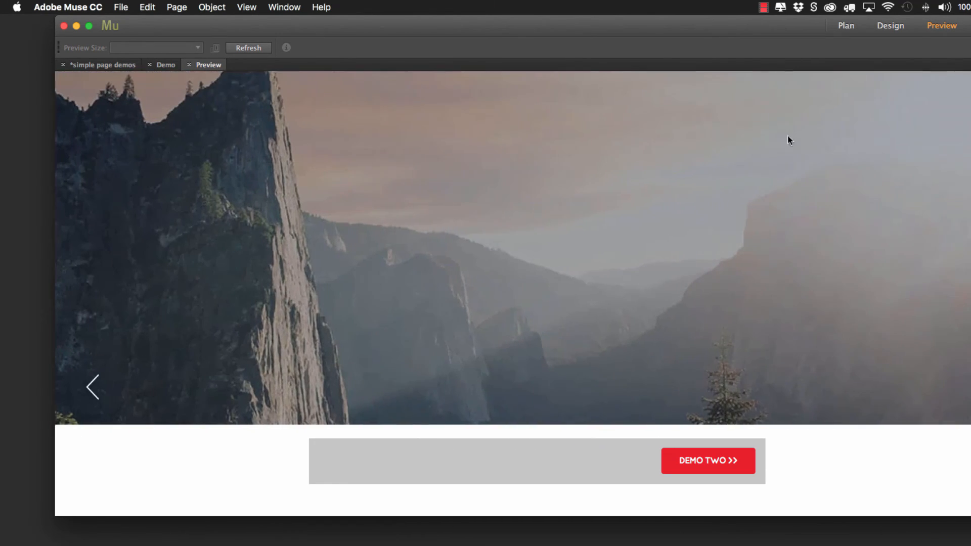
{"action": "left_click", "coordinate": [190, 66]}
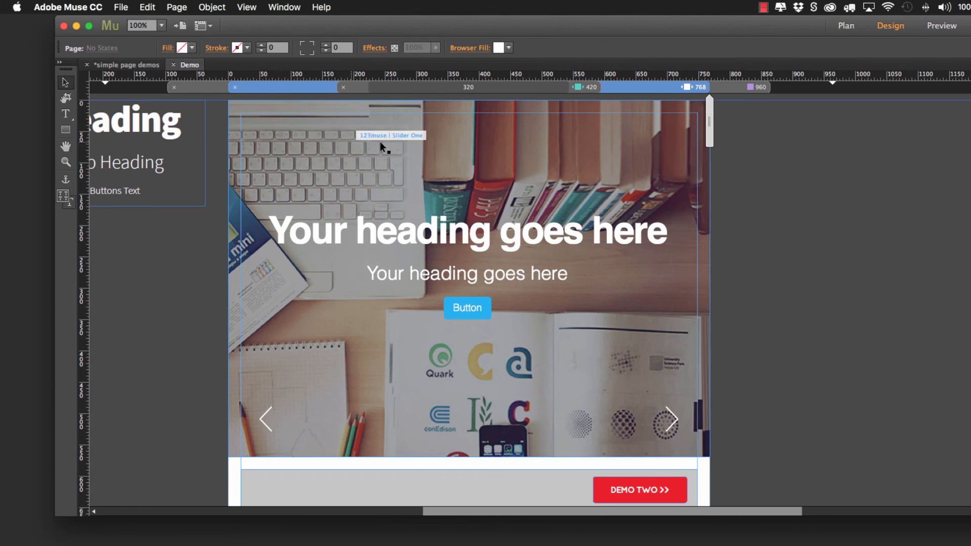
Step: At the 768 breakpoint, shift the text-style frame slightly right to X -305 and open the slider's options
{"action": "left_click", "coordinate": [784, 188]}
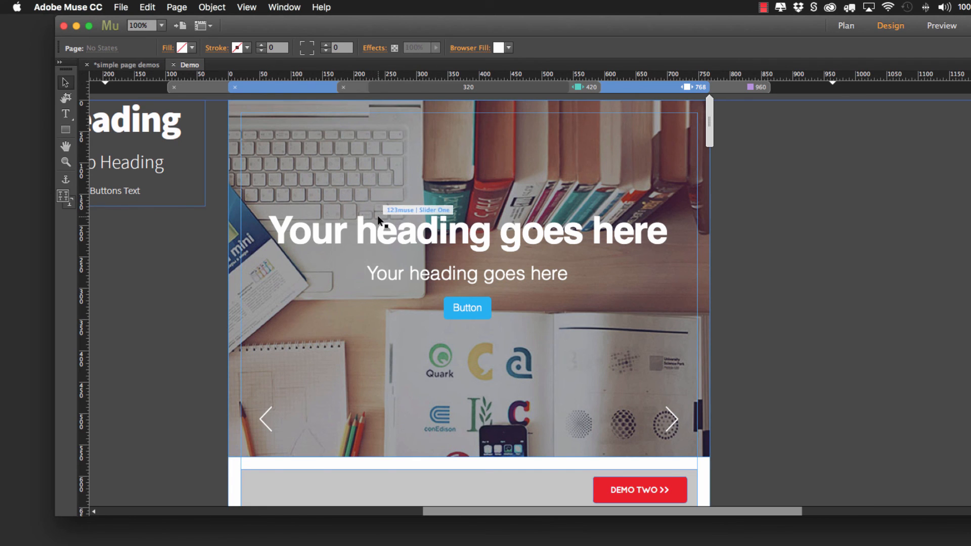
{"action": "mouse_move", "coordinate": [153, 140]}
{"action": "left_mouse_down"}
{"action": "mouse_move", "coordinate": [172, 189]}
{"action": "mouse_move", "coordinate": [165, 142]}
{"action": "left_mouse_up"}
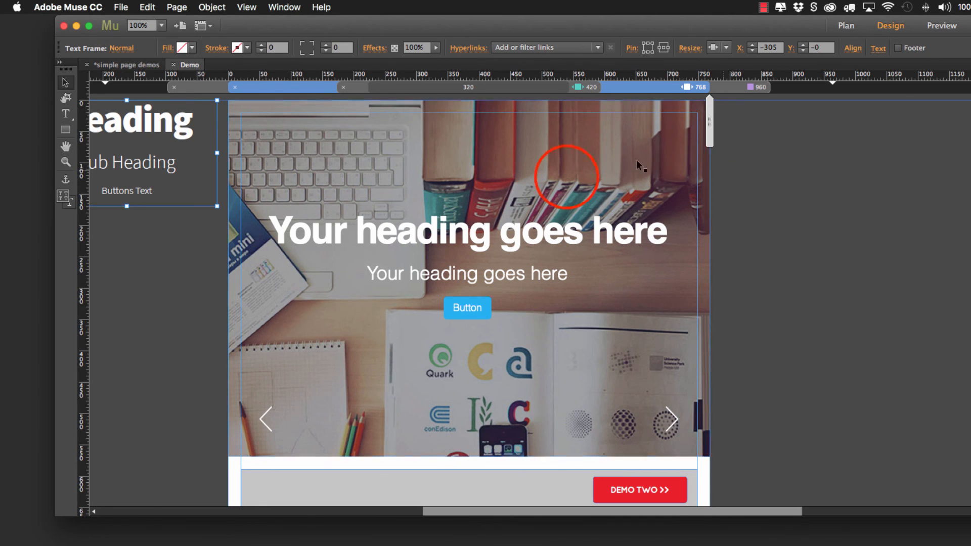
{"action": "left_click", "coordinate": [567, 178]}
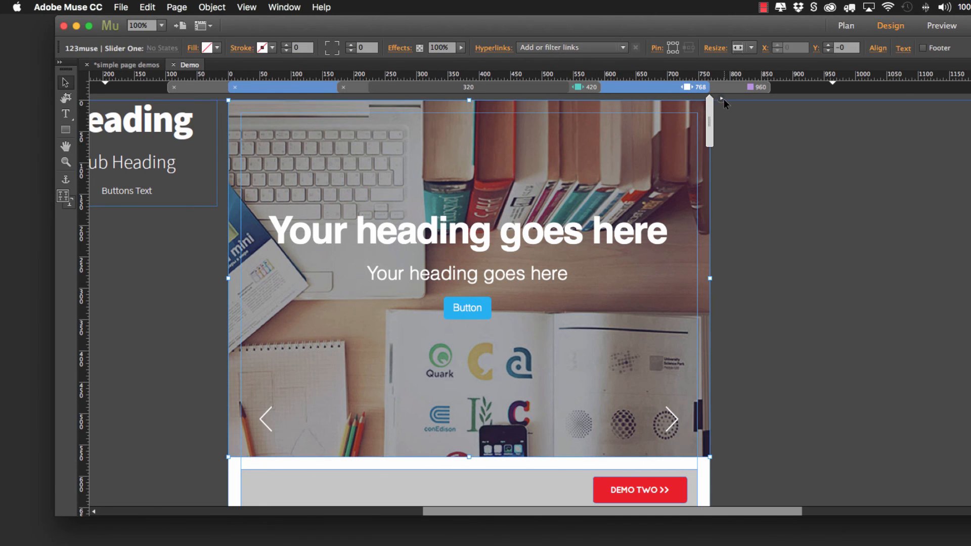
{"action": "left_click", "coordinate": [722, 99]}
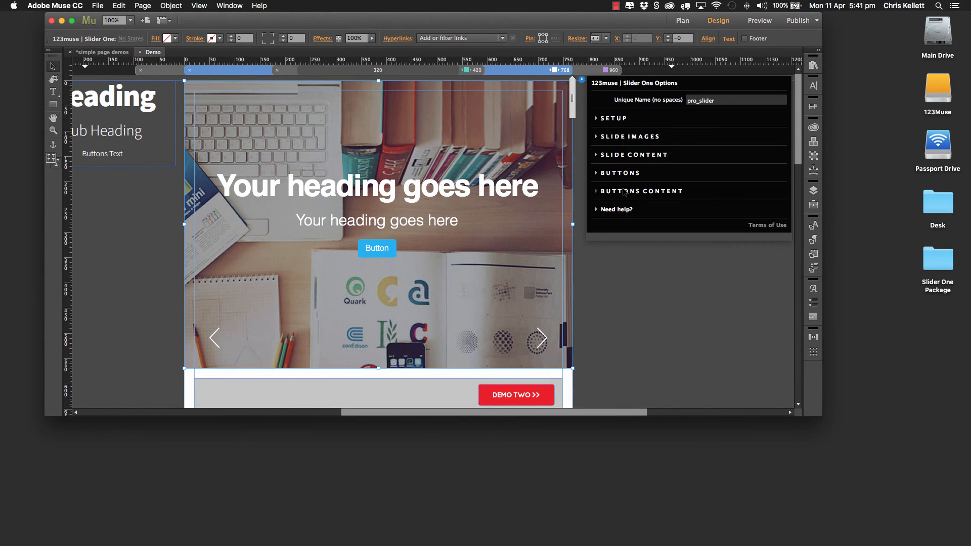
Step: In the slide content options, set slide one's heading text to "Welcome to the number one site."
{"action": "left_click", "coordinate": [627, 155]}
{"action": "left_click", "coordinate": [627, 139]}
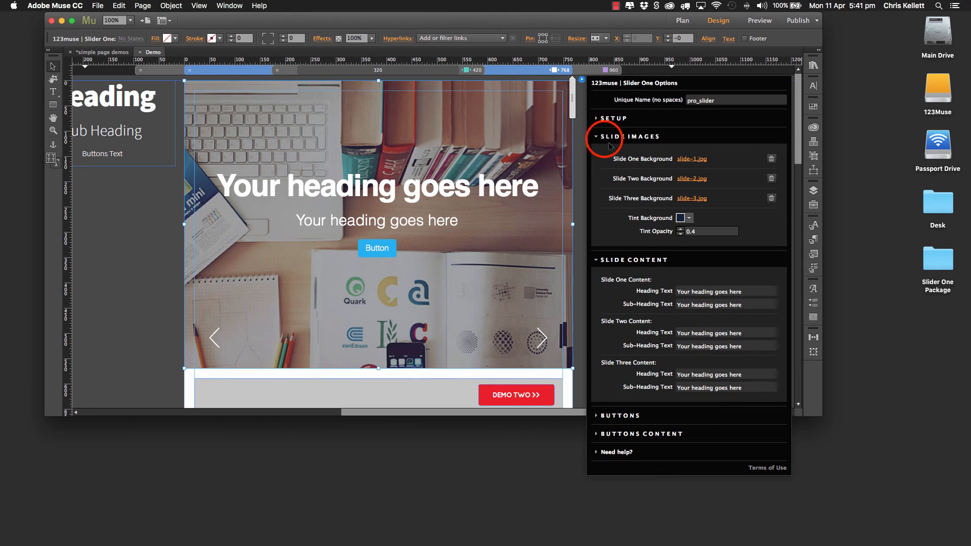
{"action": "left_click", "coordinate": [606, 137]}
{"action": "left_click", "coordinate": [607, 156]}
{"action": "left_click", "coordinate": [606, 155]}
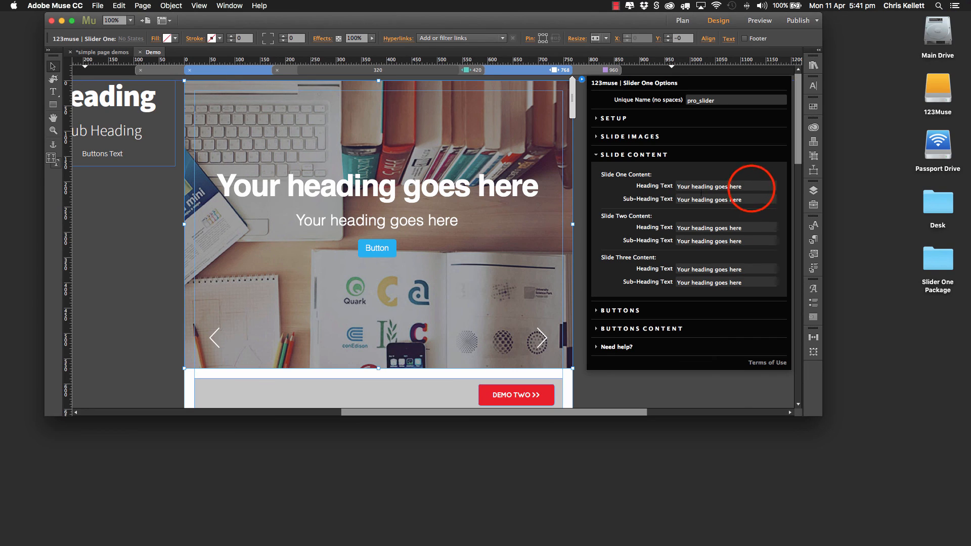
{"action": "left_click", "coordinate": [751, 186]}
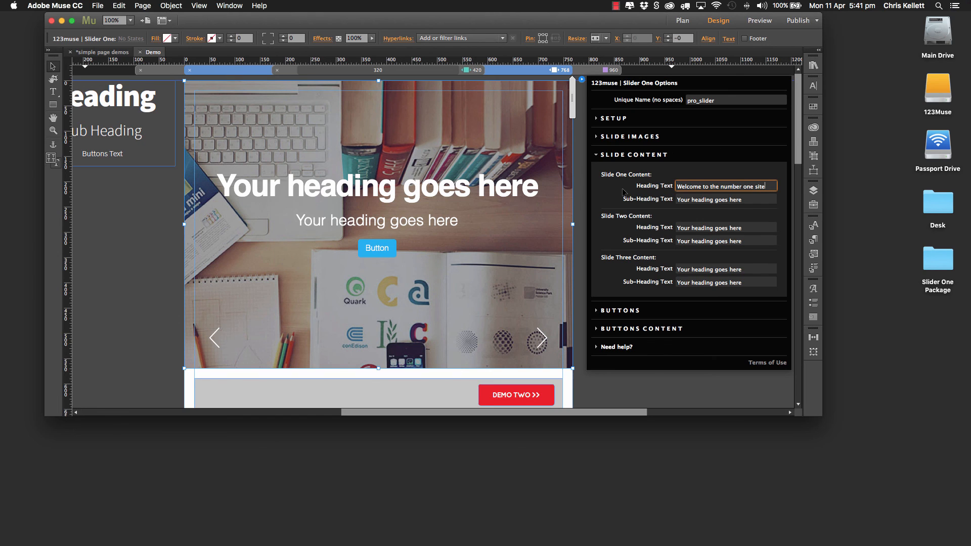
{"action": "left_click", "coordinate": [736, 200]}
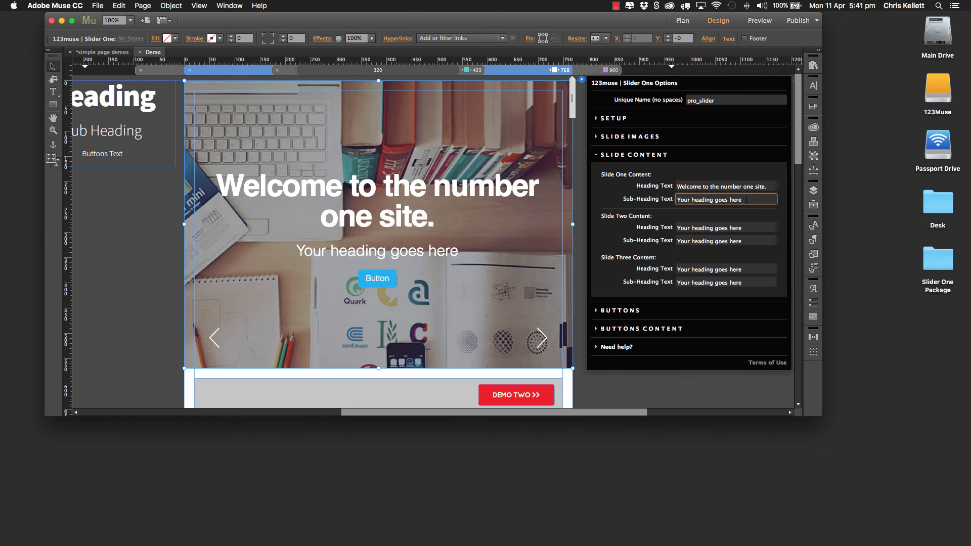
Step: Shorten slide one's heading to "Welcome." and set its sub-heading to "To the number one site."
{"action": "left_click", "coordinate": [742, 185]}
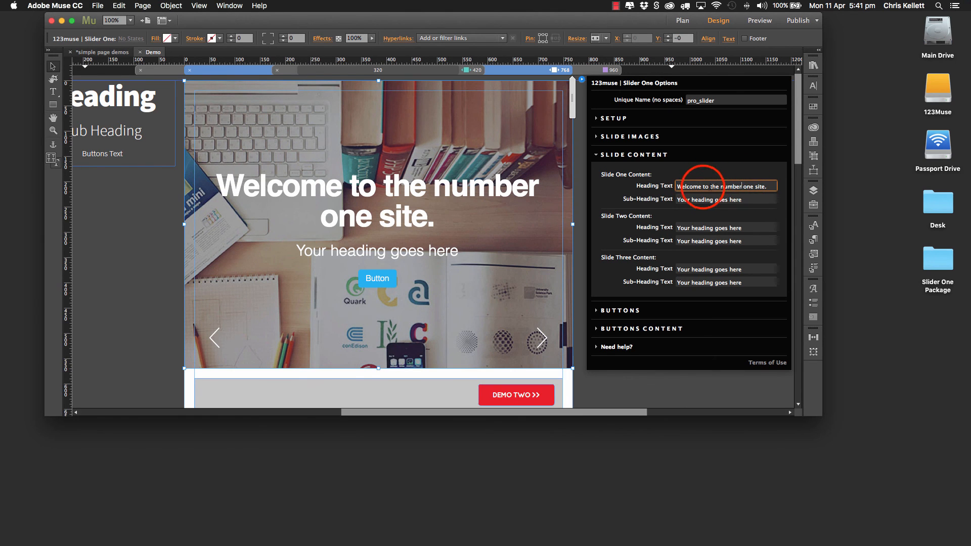
{"action": "left_click_drag", "start_coordinate": [703, 187], "coordinate": [850, 187]}
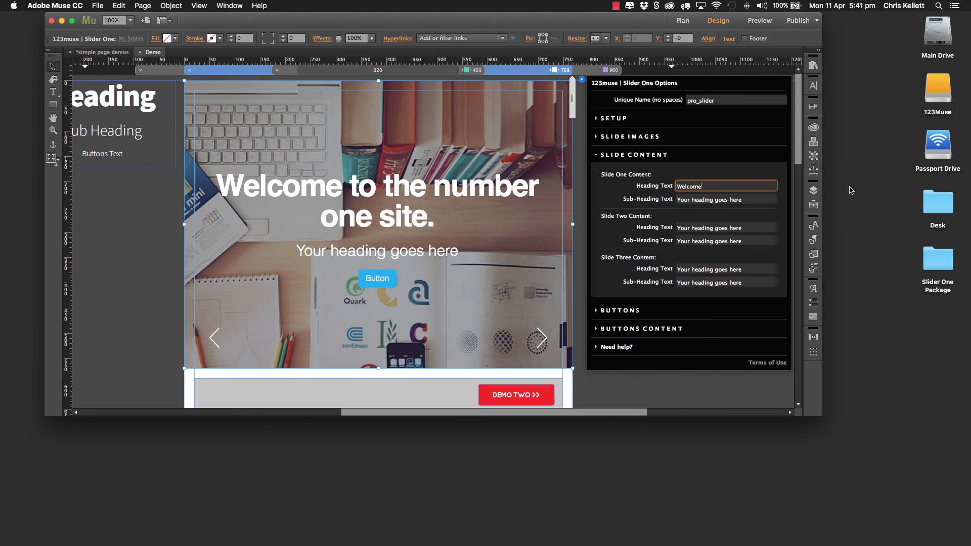
{"action": "key", "text": "Return"}
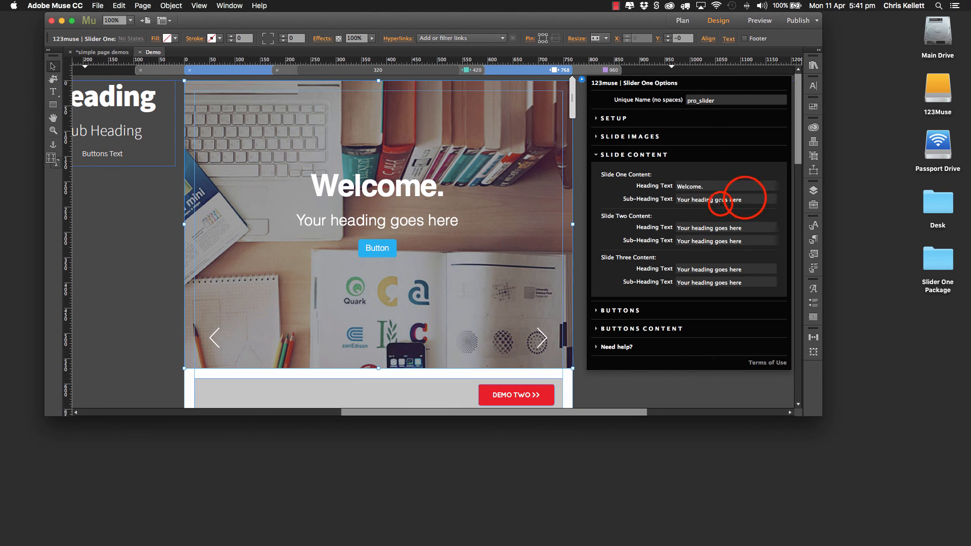
{"action": "left_click_drag", "start_coordinate": [743, 198], "coordinate": [656, 198]}
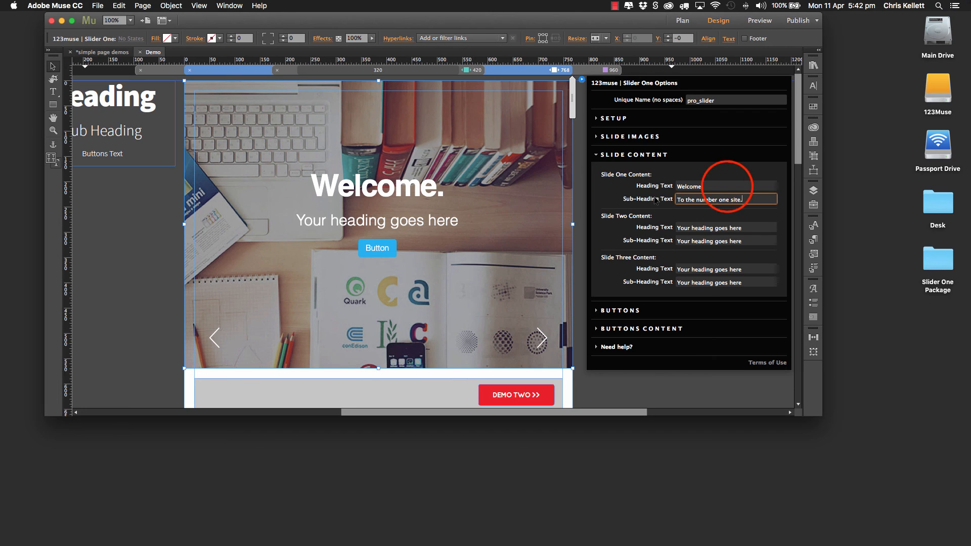
{"action": "left_click", "coordinate": [727, 186]}
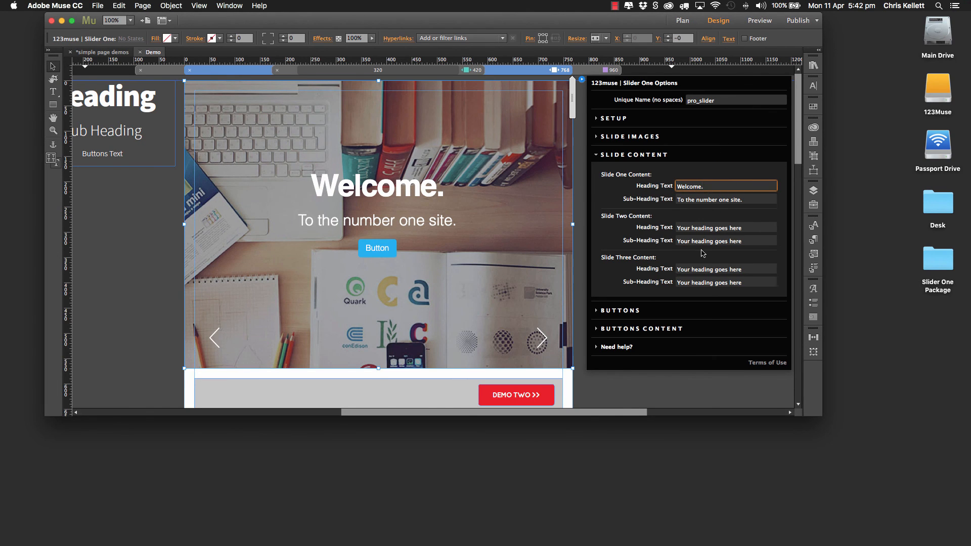
Step: Turn off the slider's buttons and clear slide one's sub-heading text
{"action": "left_click", "coordinate": [640, 157]}
{"action": "left_click", "coordinate": [634, 171]}
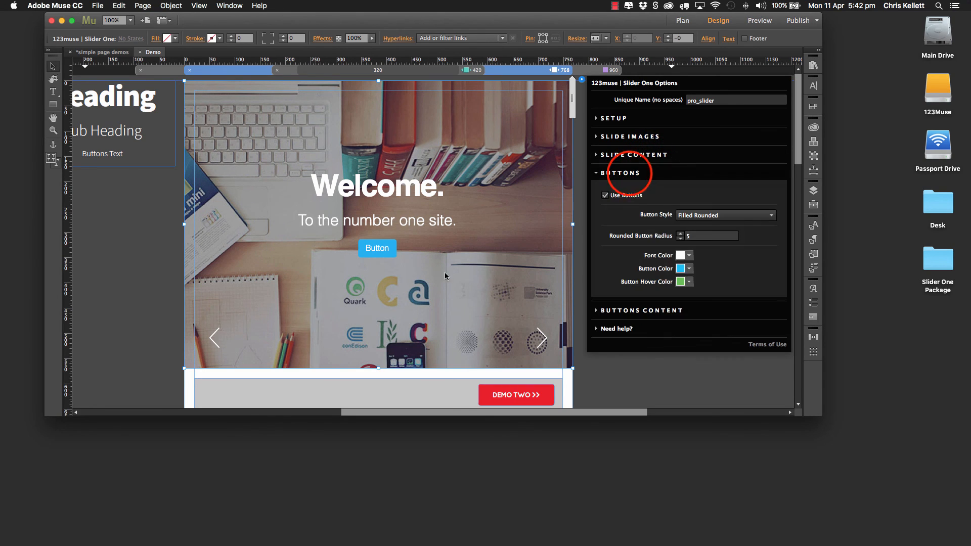
{"action": "left_click", "coordinate": [603, 196]}
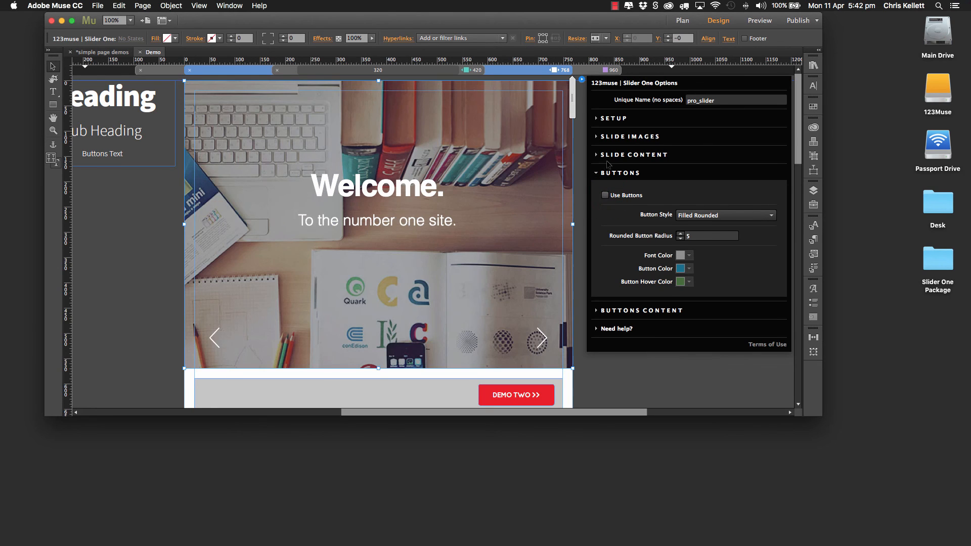
{"action": "left_click", "coordinate": [613, 157]}
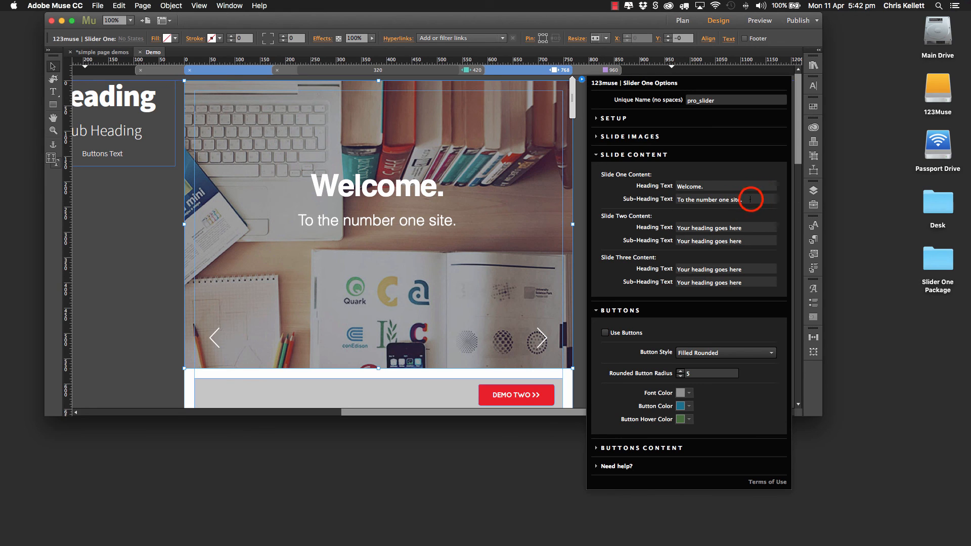
{"action": "left_click_drag", "start_coordinate": [751, 199], "coordinate": [663, 199]}
{"action": "key", "text": "BackSpace"}
{"action": "left_click", "coordinate": [713, 185]}
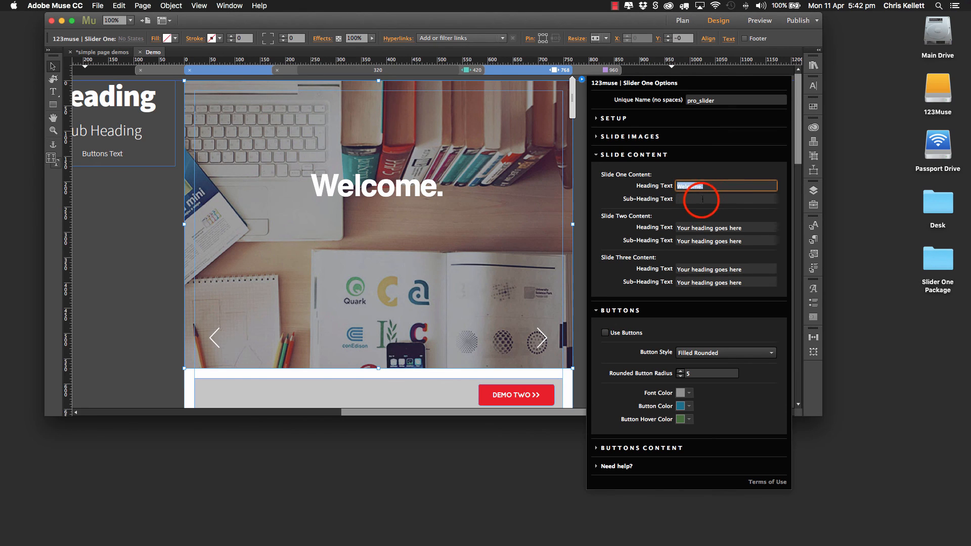
Step: Restore slide one's sub-heading as "To the number one site." and turn the slider's buttons back on
{"action": "left_click", "coordinate": [703, 199]}
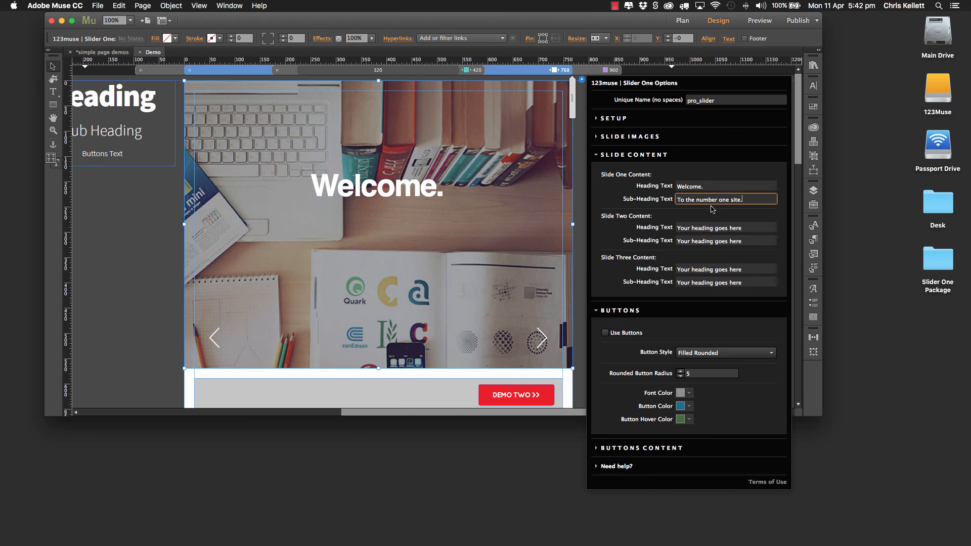
{"action": "left_click", "coordinate": [751, 224]}
{"action": "left_click", "coordinate": [622, 153]}
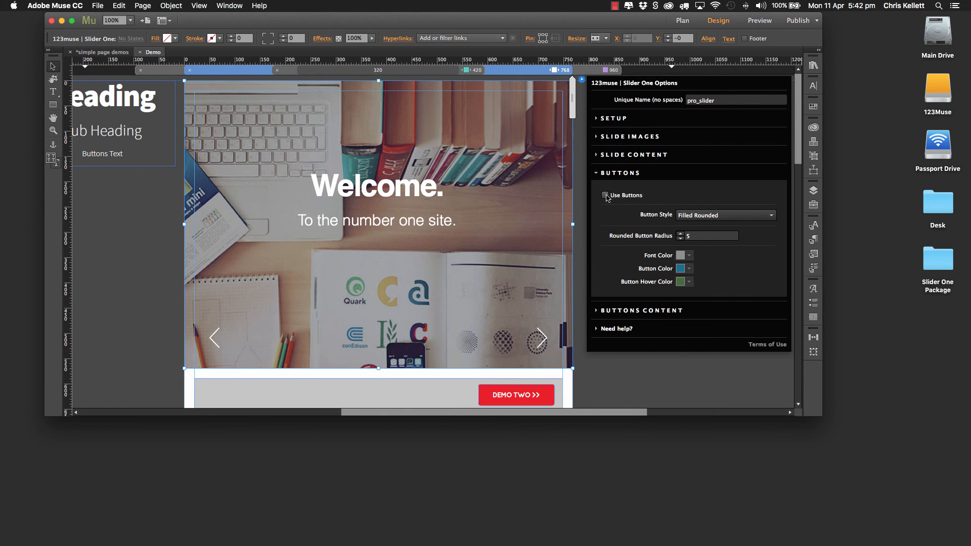
{"action": "left_click", "coordinate": [606, 196]}
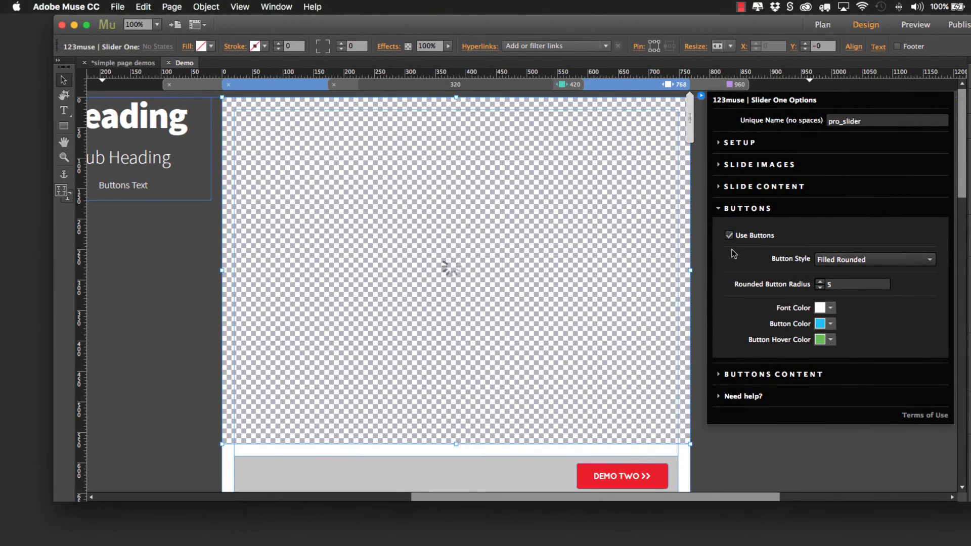
Step: Try the button styles Ghost Rounded, Square, Ghost Square, Pil Solid and Pil Ghost, and return to Filled Rounded
{"action": "left_click", "coordinate": [845, 259]}
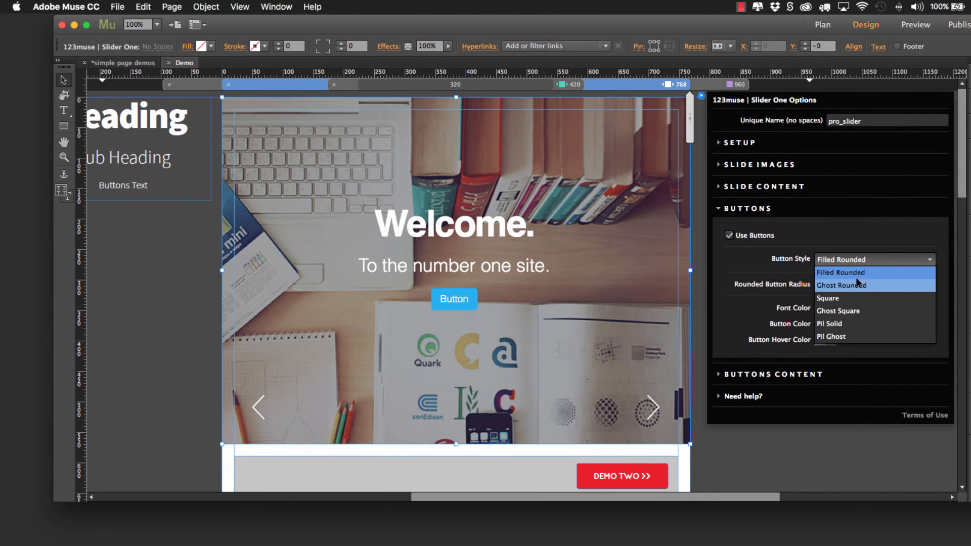
{"action": "left_click", "coordinate": [845, 286]}
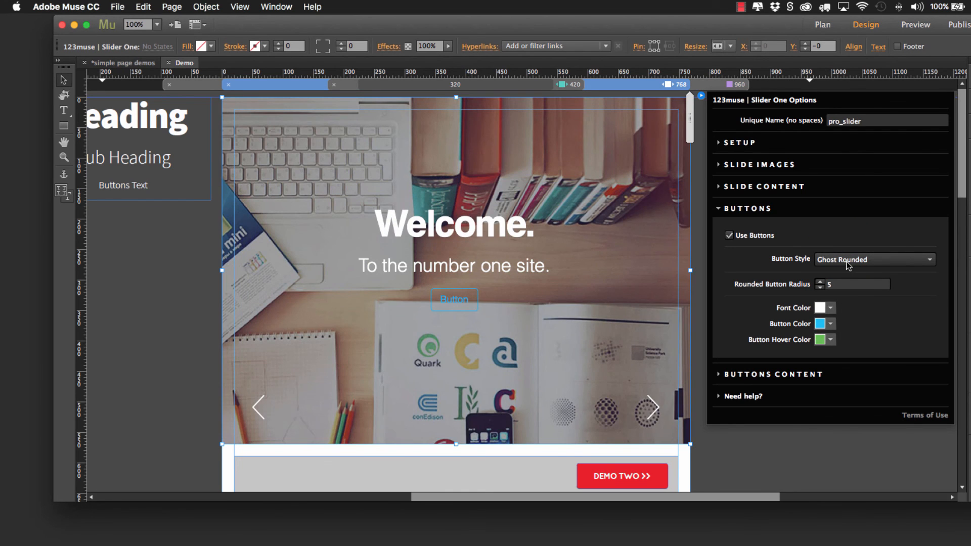
{"action": "left_click", "coordinate": [845, 259]}
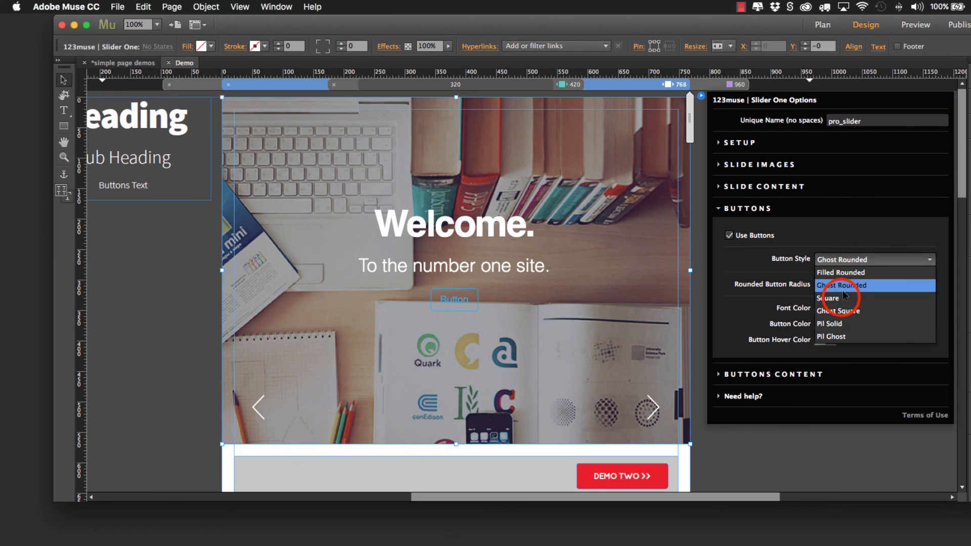
{"action": "left_click", "coordinate": [844, 297]}
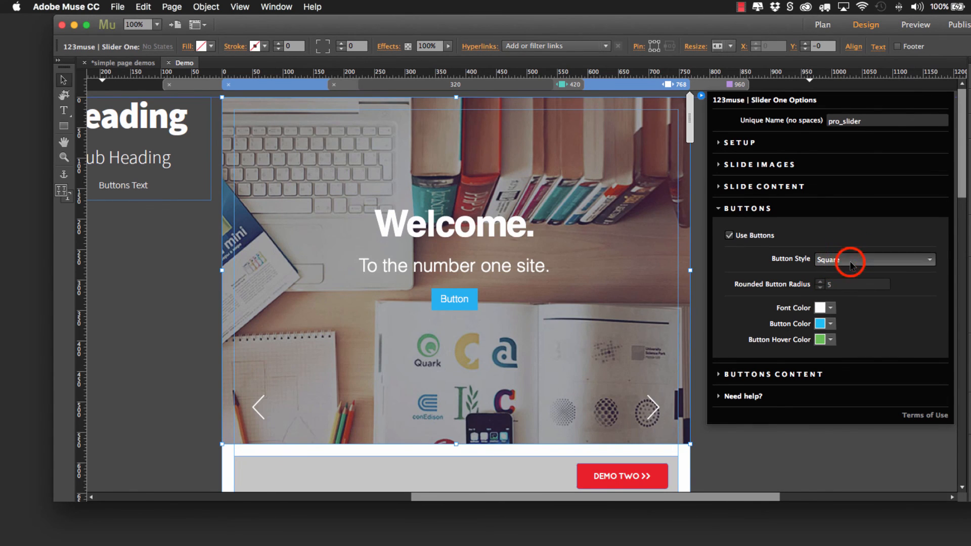
{"action": "left_click", "coordinate": [852, 261]}
{"action": "left_click", "coordinate": [844, 310]}
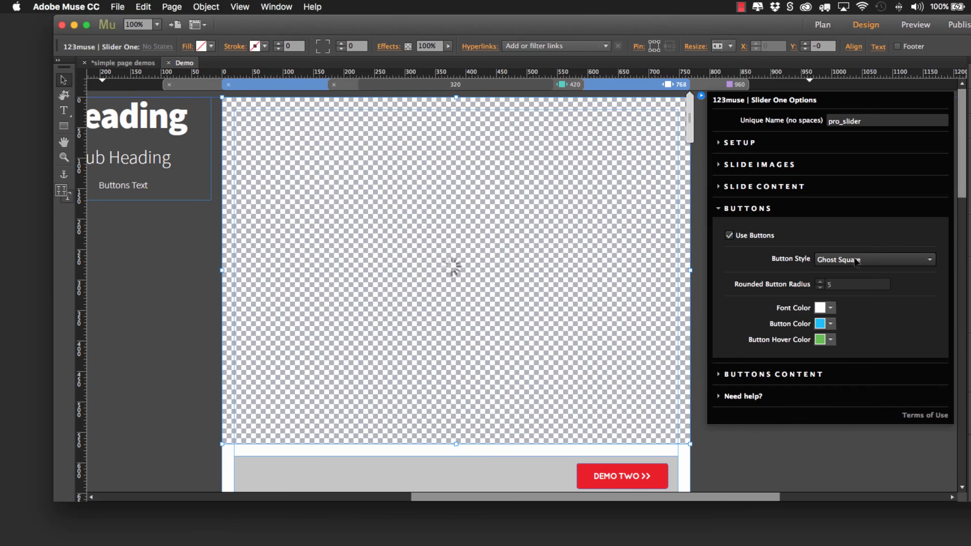
{"action": "left_click", "coordinate": [857, 257]}
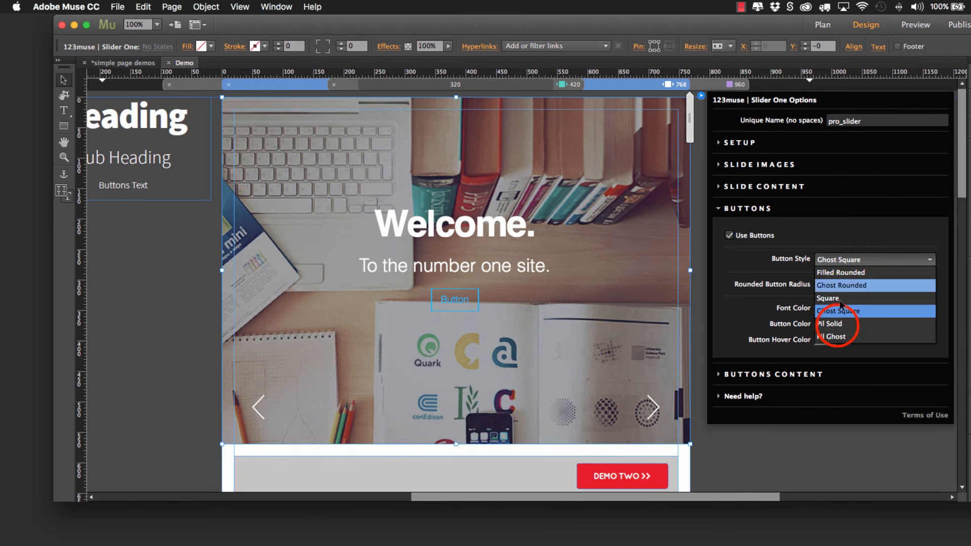
{"action": "left_click", "coordinate": [838, 323]}
{"action": "left_click", "coordinate": [844, 260]}
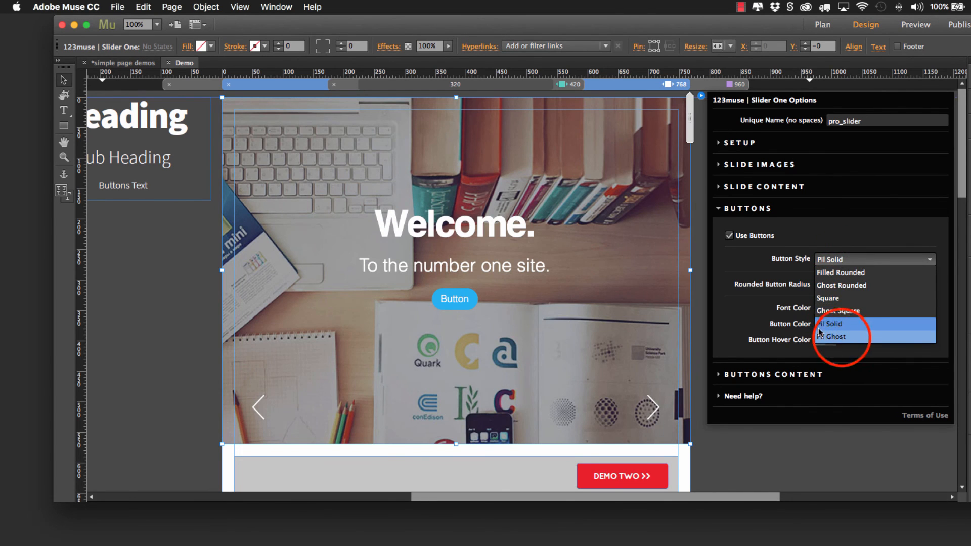
{"action": "left_click", "coordinate": [840, 338]}
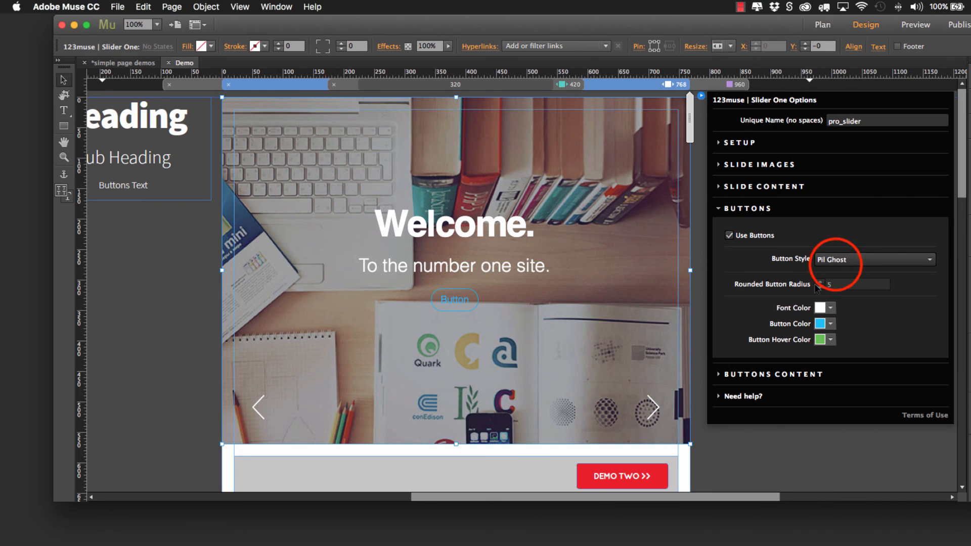
{"action": "left_click", "coordinate": [840, 260]}
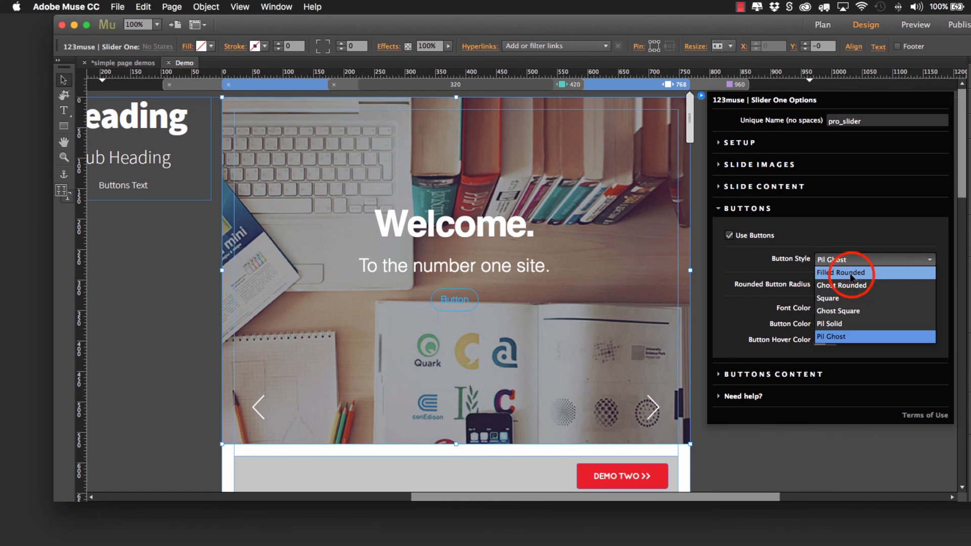
{"action": "left_click", "coordinate": [848, 277]}
Step: Try rounded button radius values of 3 and 4, and set the radius to 10
{"action": "left_click", "coordinate": [820, 287]}
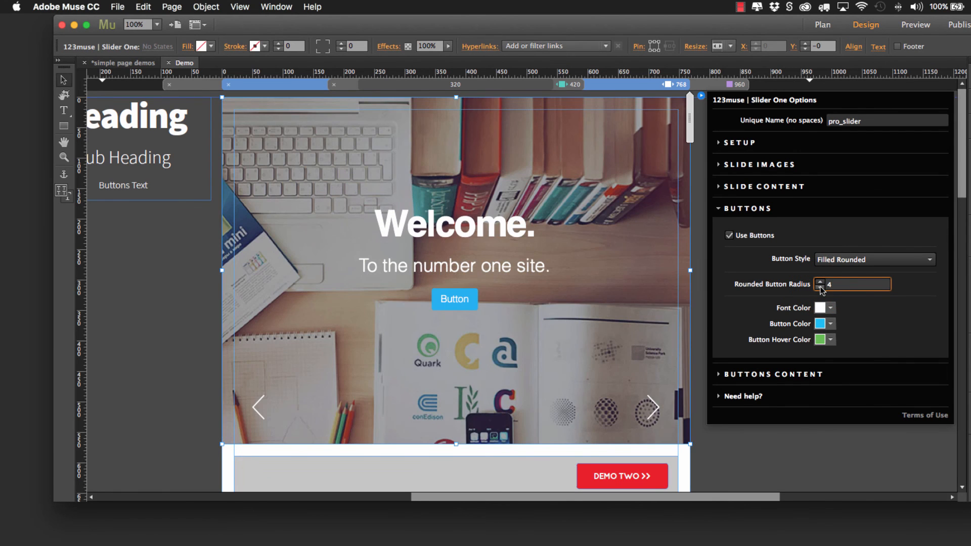
{"action": "left_click", "coordinate": [820, 287]}
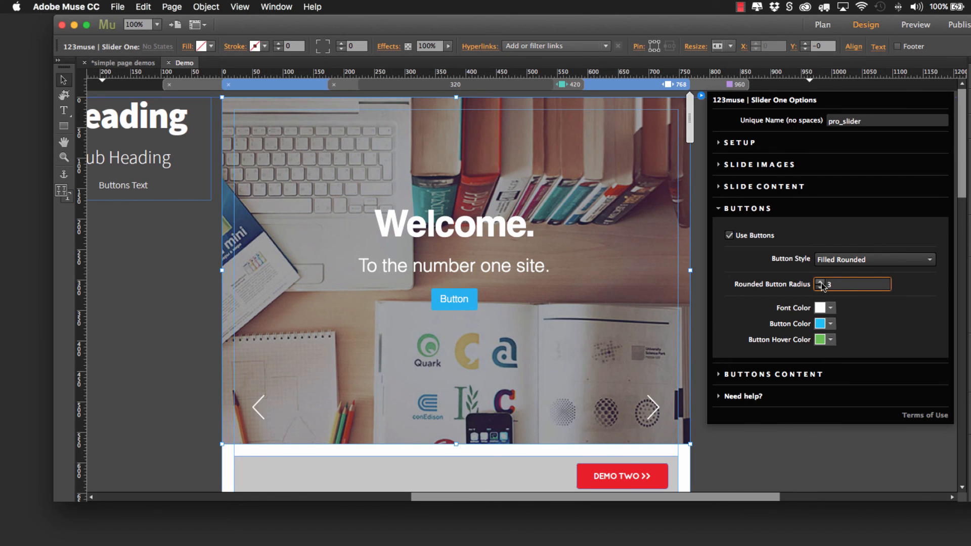
{"action": "left_click", "coordinate": [820, 281]}
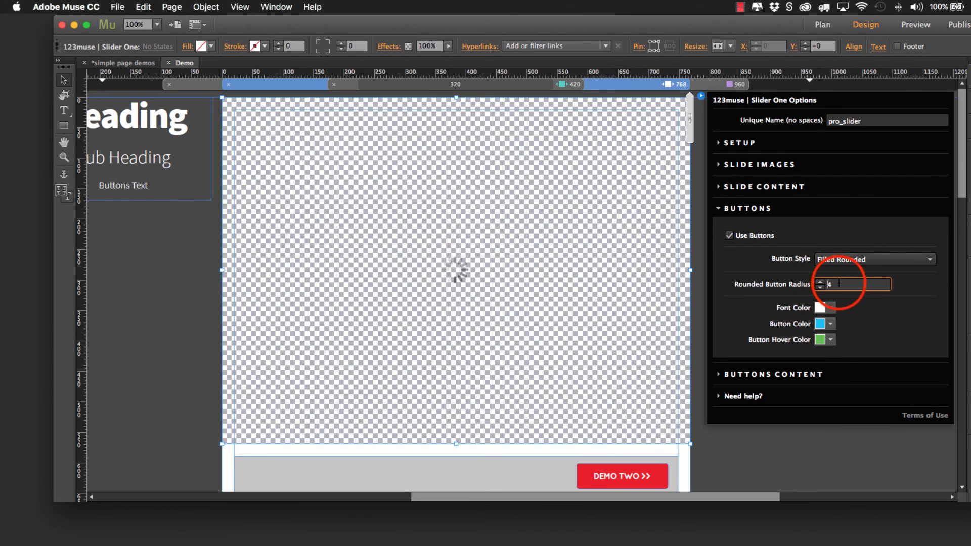
{"action": "left_click", "coordinate": [839, 284]}
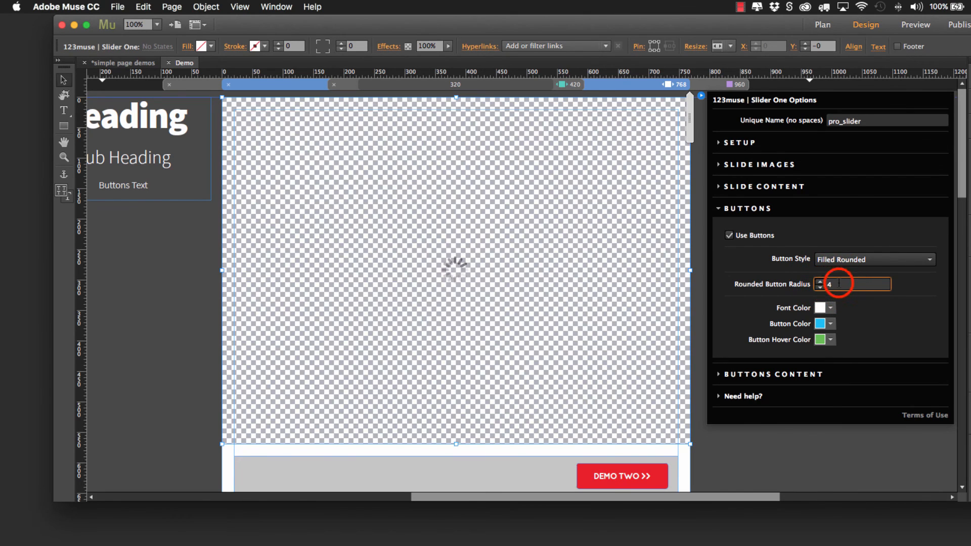
{"action": "left_click_drag", "start_coordinate": [838, 283], "coordinate": [825, 283]}
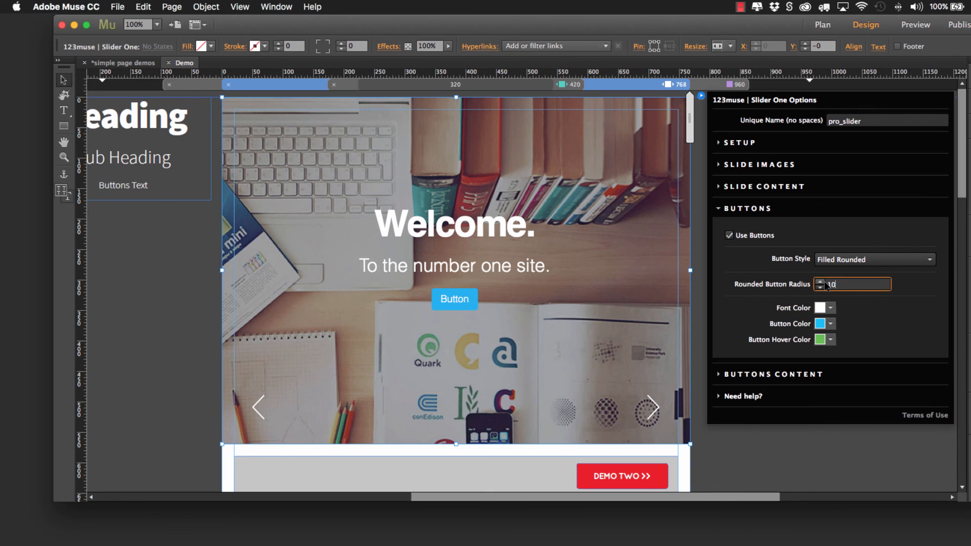
{"action": "left_click", "coordinate": [848, 281]}
{"action": "left_click", "coordinate": [843, 261]}
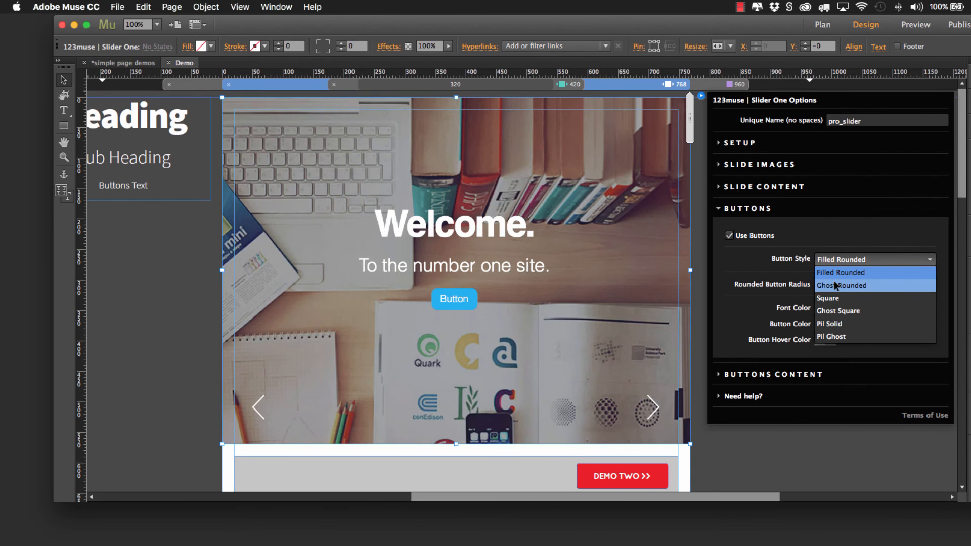
{"action": "left_click", "coordinate": [842, 236]}
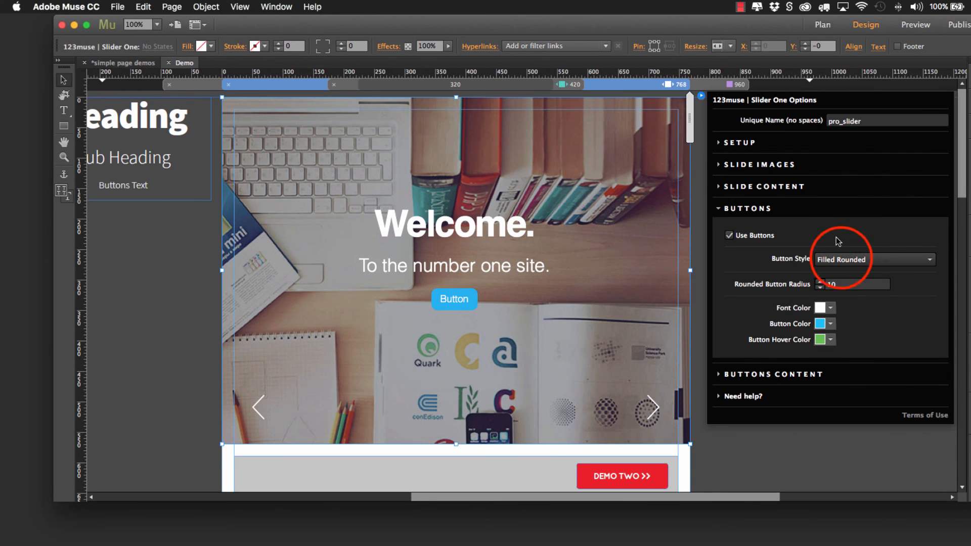
{"action": "left_click", "coordinate": [840, 260]}
{"action": "left_click", "coordinate": [776, 275]}
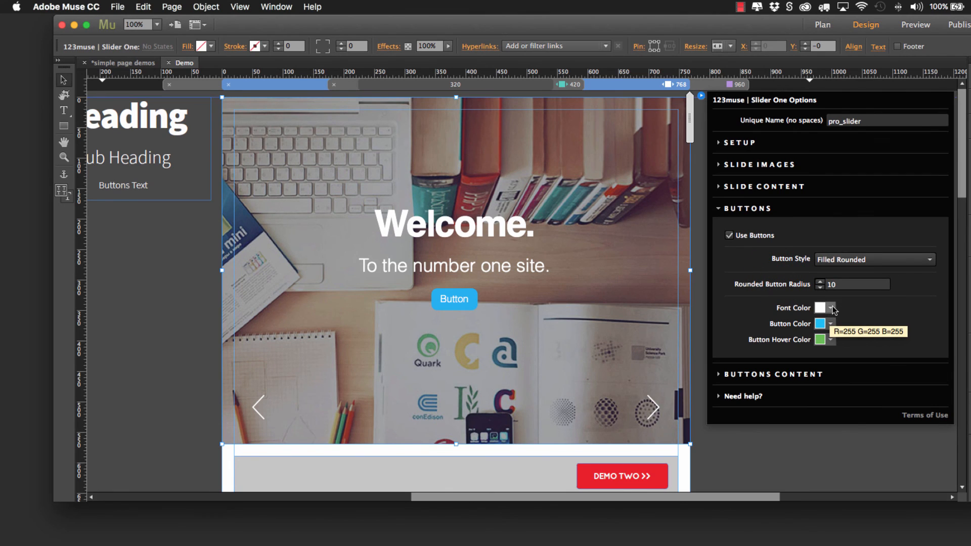
Step: Set the button color to the red swatch with RGB values 237, 28, 36
{"action": "left_click", "coordinate": [831, 324]}
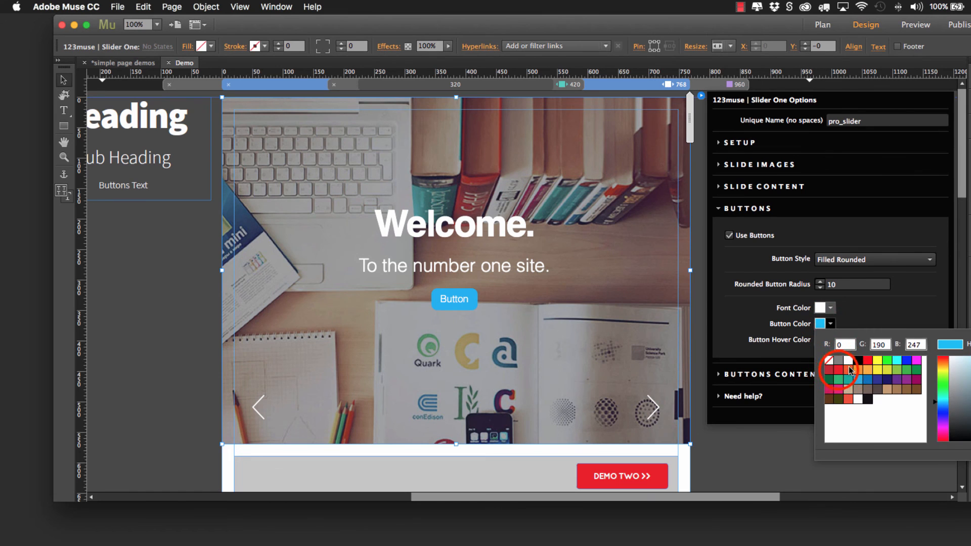
{"action": "left_click", "coordinate": [839, 369]}
{"action": "left_click", "coordinate": [870, 307]}
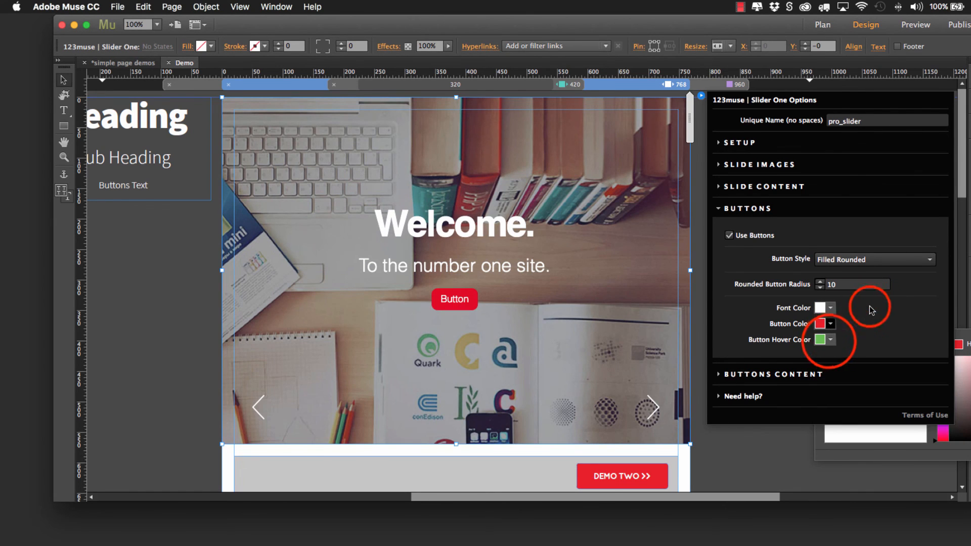
Step: Set the slider's button hover color to the light blue swatch
{"action": "left_click", "coordinate": [831, 340]}
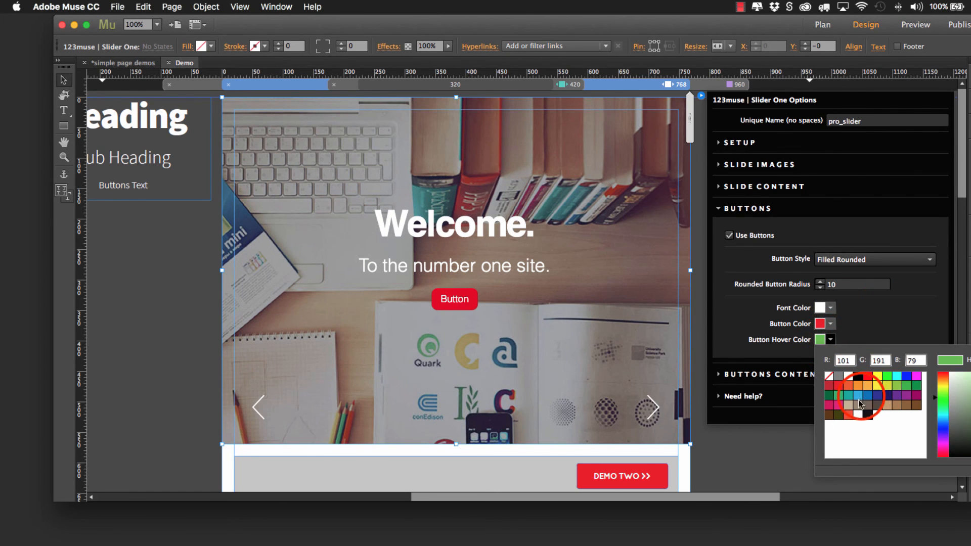
{"action": "left_click", "coordinate": [860, 400]}
{"action": "left_click", "coordinate": [857, 319]}
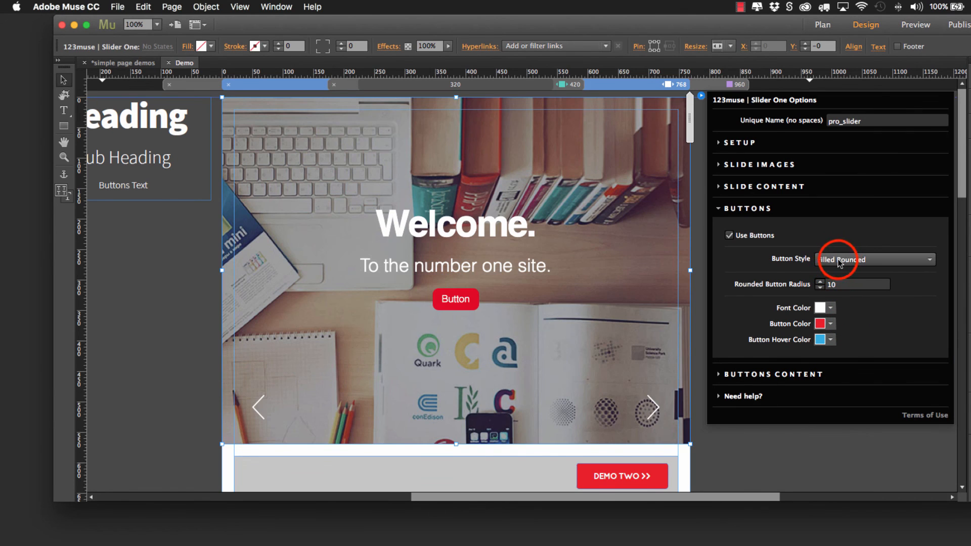
Step: Change the button style to Ghost Rounded and set the button color to white
{"action": "left_click", "coordinate": [838, 259]}
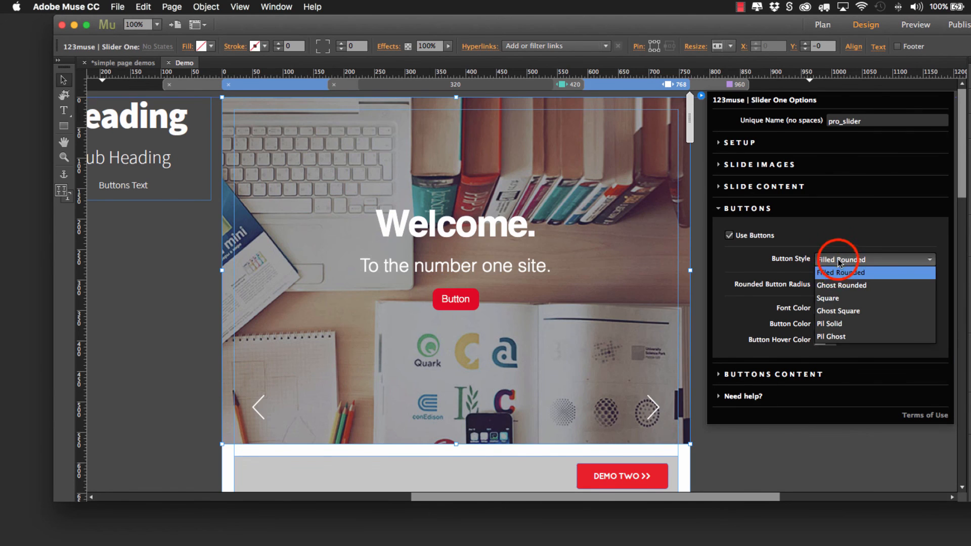
{"action": "left_click", "coordinate": [837, 286]}
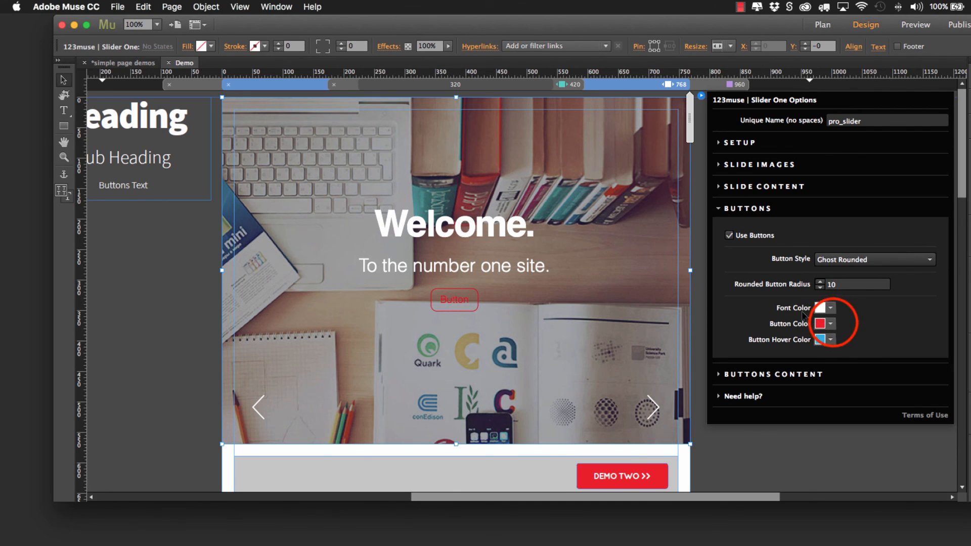
{"action": "left_click", "coordinate": [831, 324]}
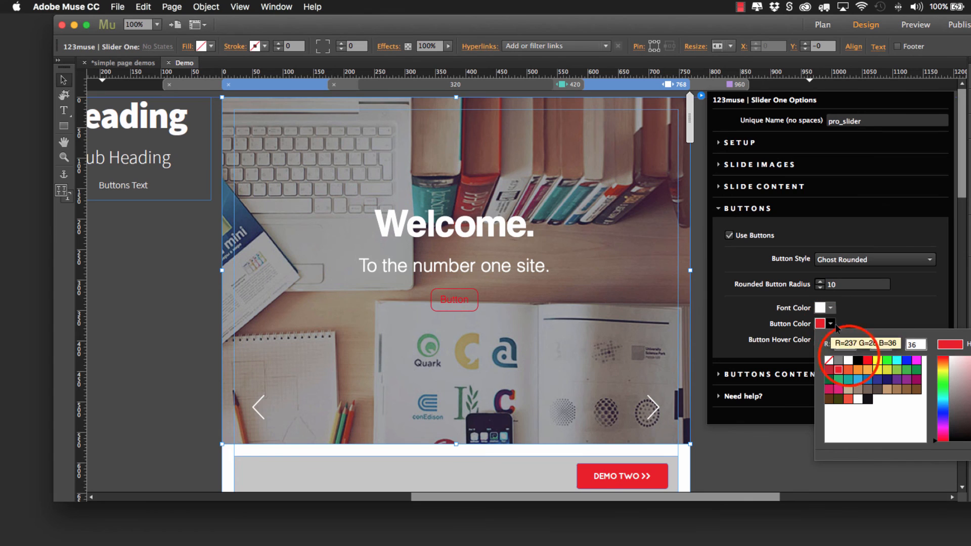
{"action": "left_click", "coordinate": [850, 360]}
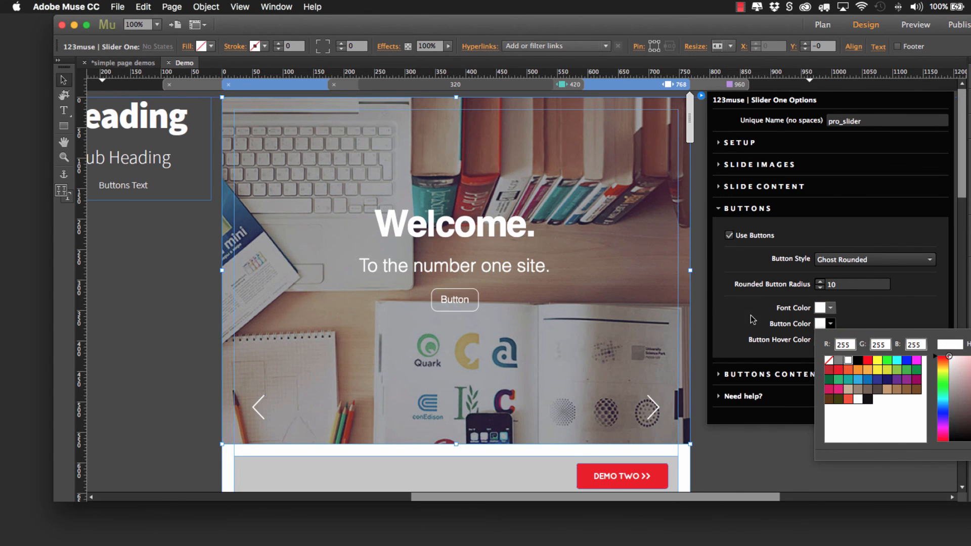
{"action": "left_click", "coordinate": [769, 305]}
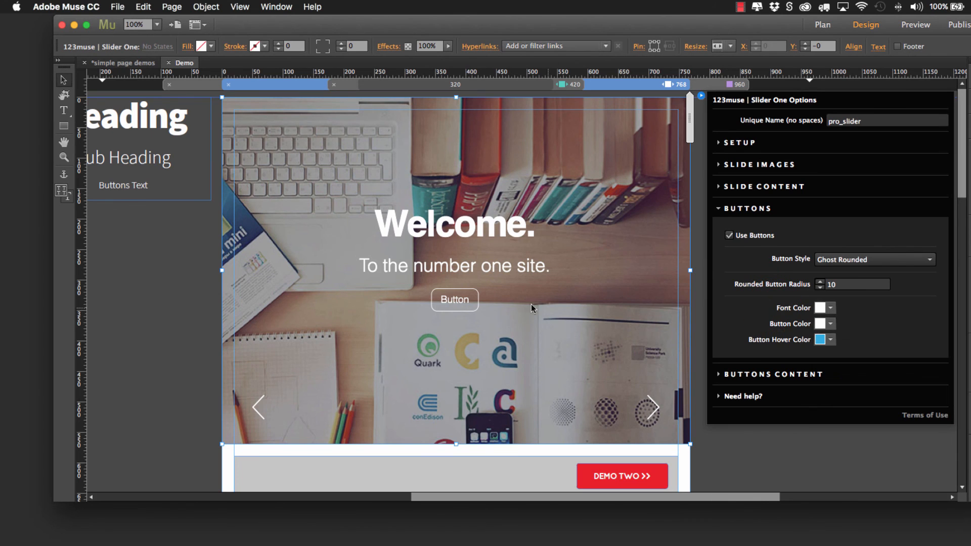
Step: Keep the Ghost Rounded button style and reduce the rounded button radius to 5
{"action": "left_click", "coordinate": [848, 260]}
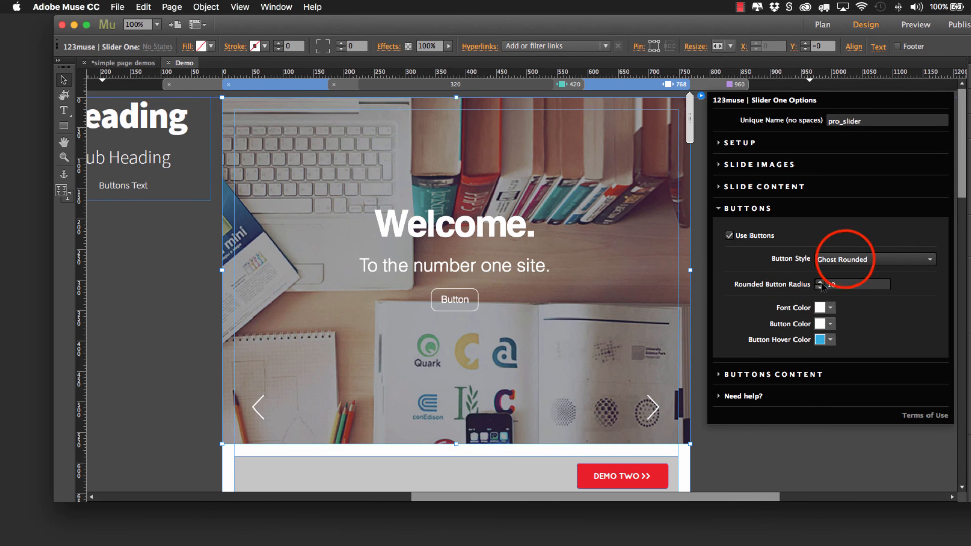
{"action": "left_click", "coordinate": [833, 279]}
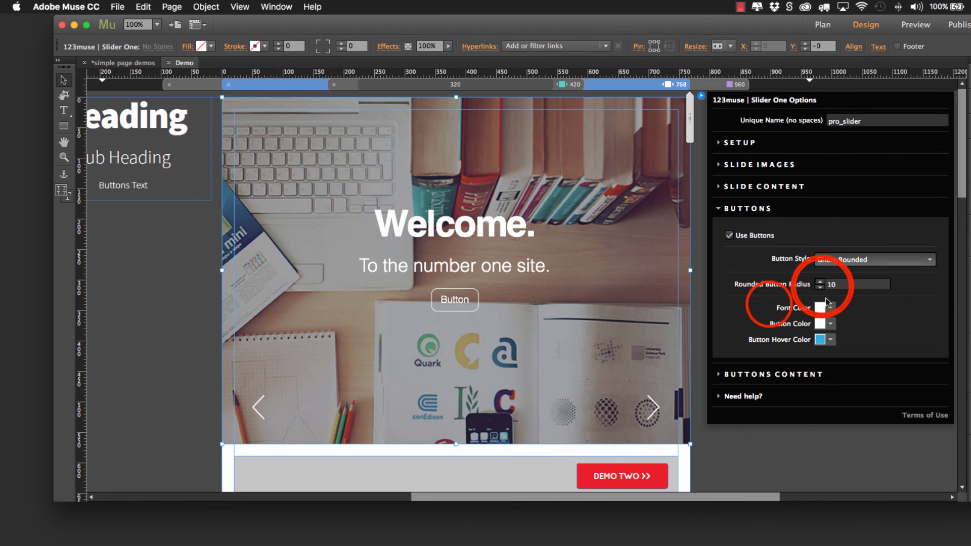
{"action": "left_click", "coordinate": [821, 285]}
{"action": "left_click", "coordinate": [822, 287]}
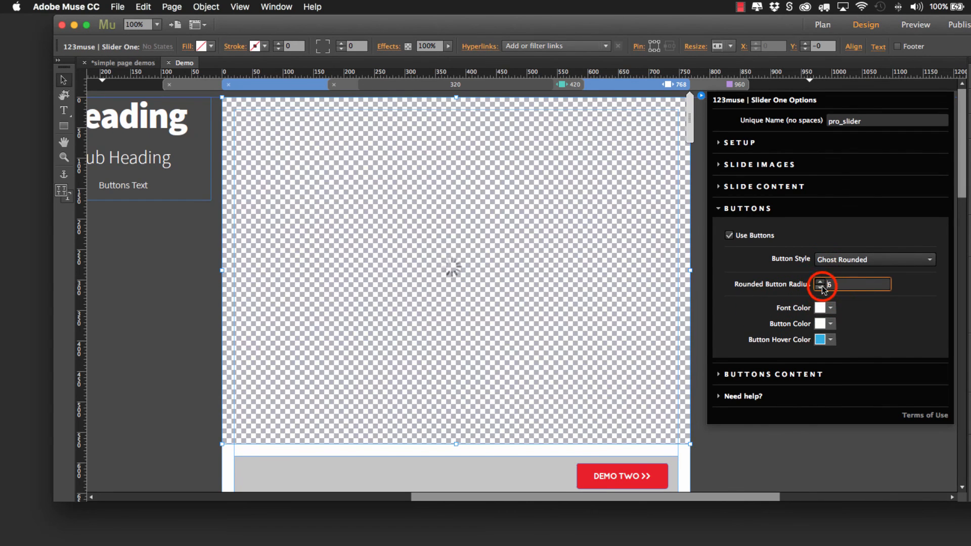
{"action": "left_click", "coordinate": [822, 287]}
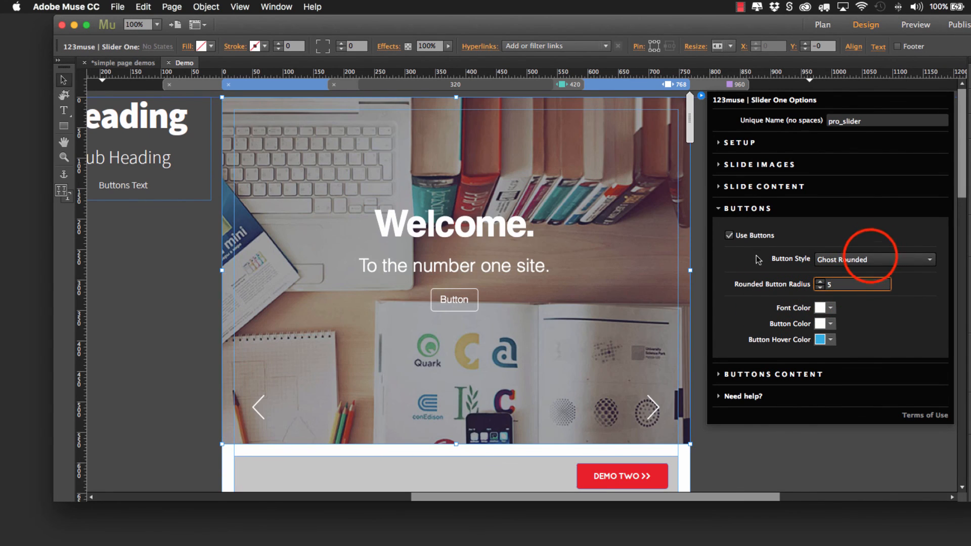
Step: Set the slider's button style to Pil Ghost and collapse the button settings
{"action": "left_click", "coordinate": [868, 258]}
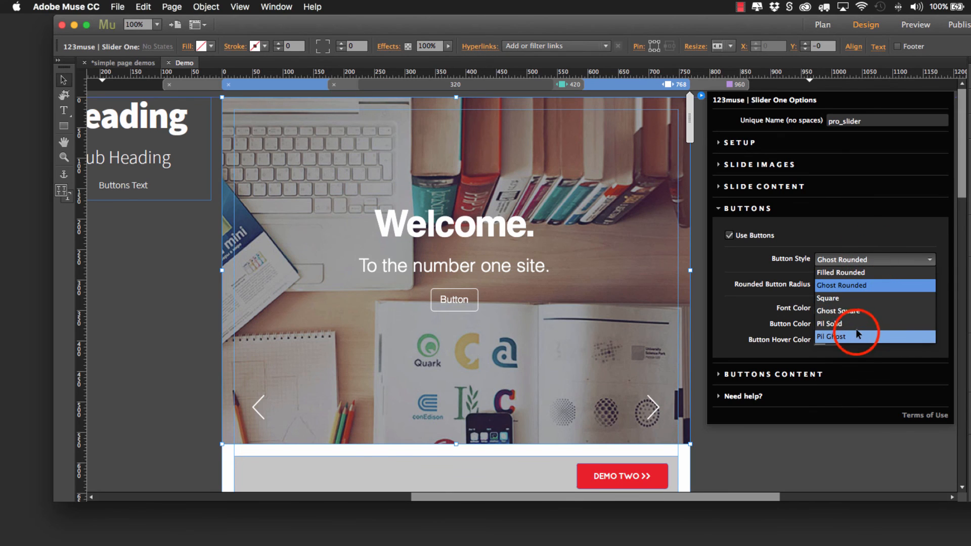
{"action": "left_click", "coordinate": [859, 336]}
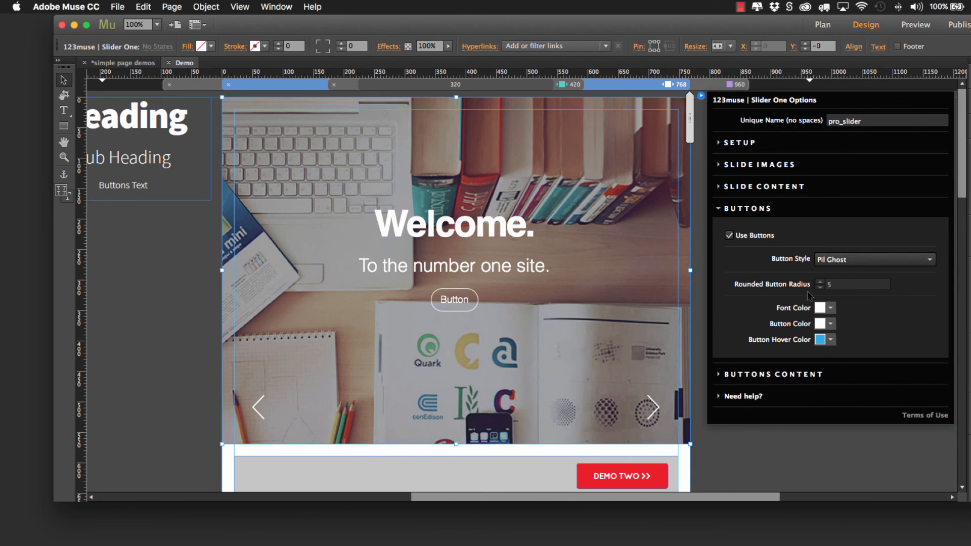
{"action": "left_click", "coordinate": [718, 209]}
Step: Set slide one's button text to "Click here" and close the slider options
{"action": "left_click", "coordinate": [724, 228]}
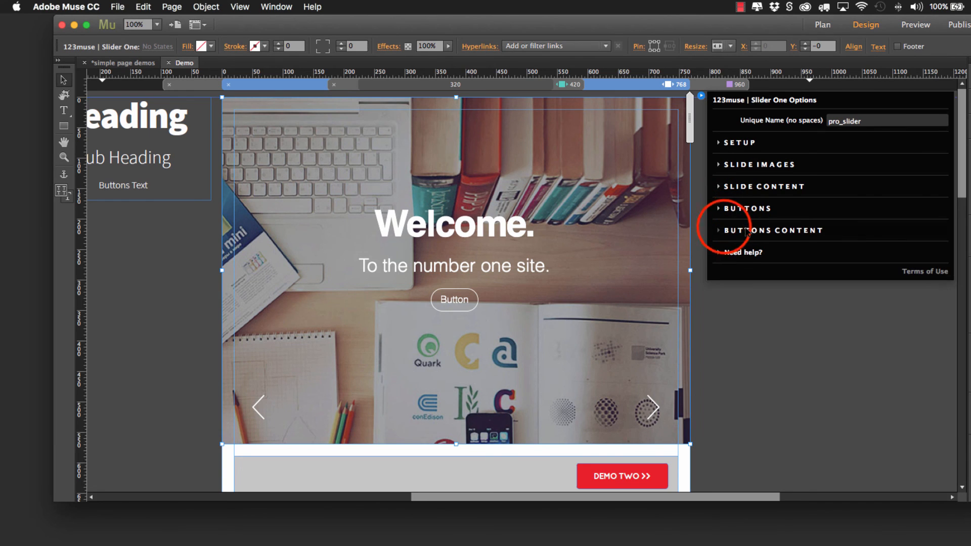
{"action": "left_click", "coordinate": [842, 275]}
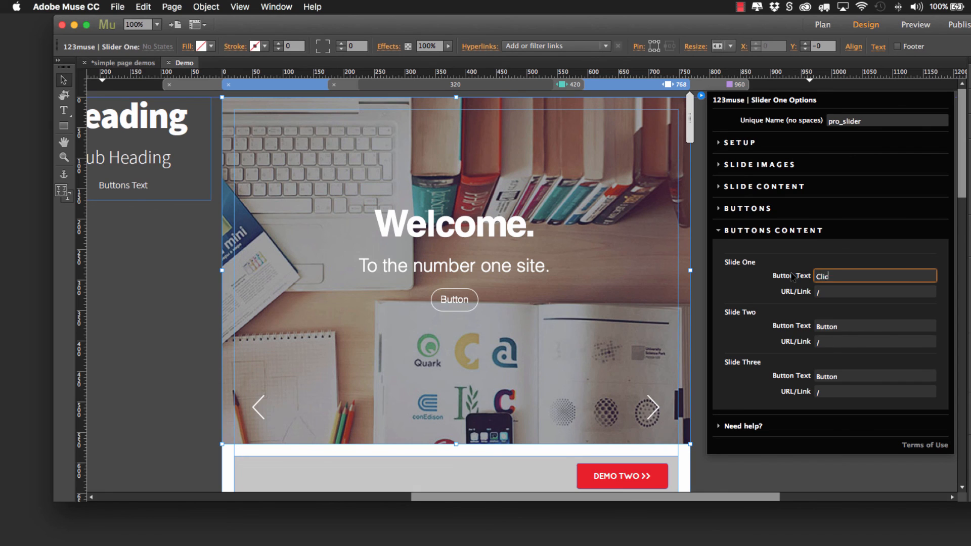
{"action": "type", "text": "Click here"}
{"action": "left_click", "coordinate": [826, 291]}
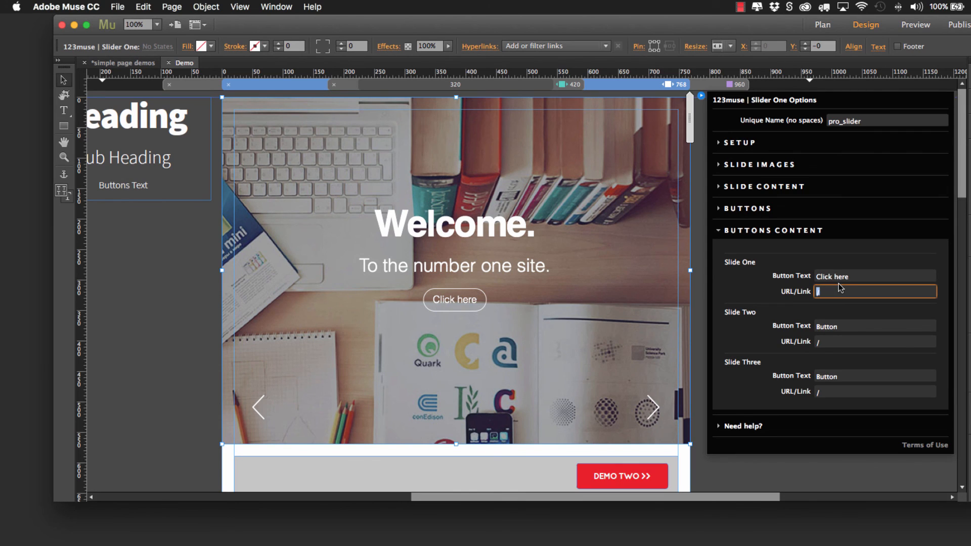
{"action": "left_click", "coordinate": [724, 231]}
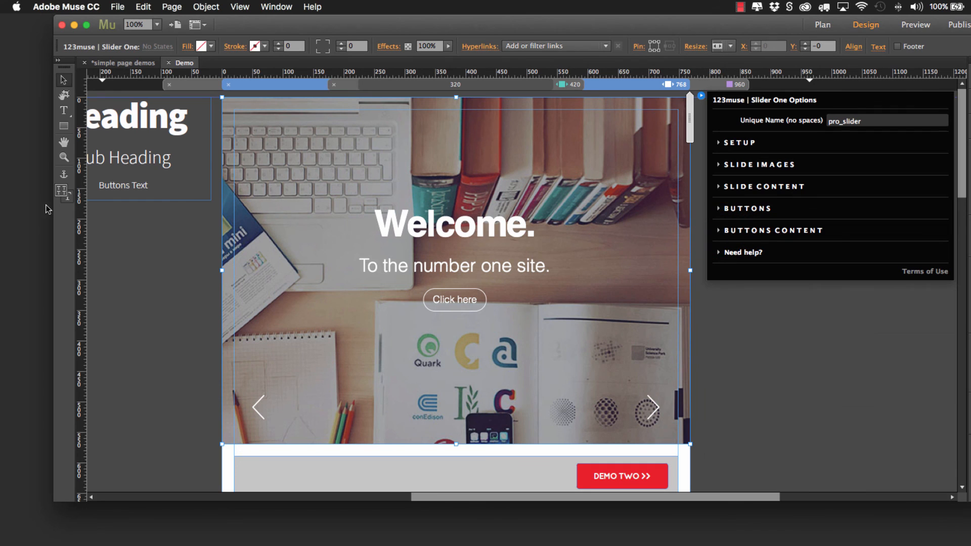
{"action": "left_click", "coordinate": [700, 95]}
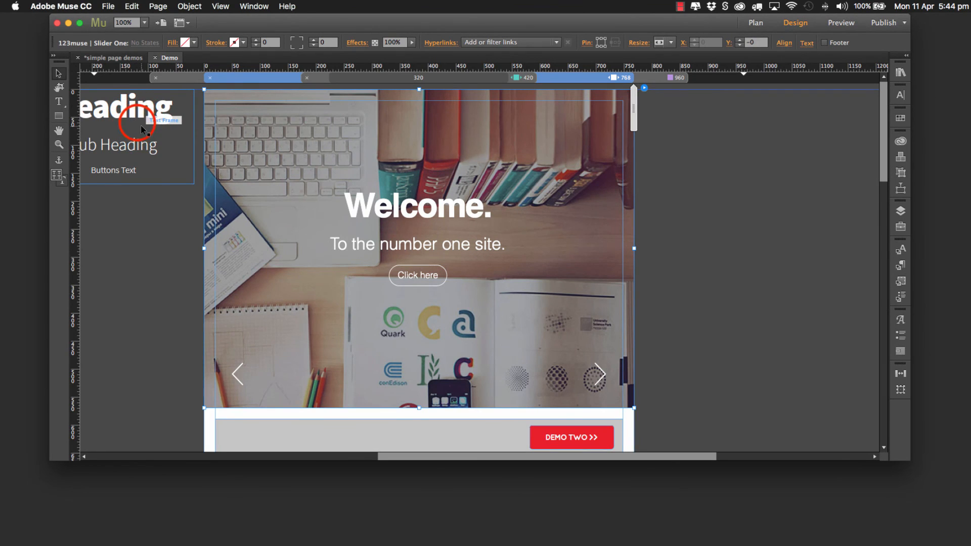
Step: Move the sample text frame to the empty area right of the page and set its Heading font to Proxima Nova SC OSF Thin
{"action": "left_click_drag", "start_coordinate": [141, 129], "coordinate": [757, 121]}
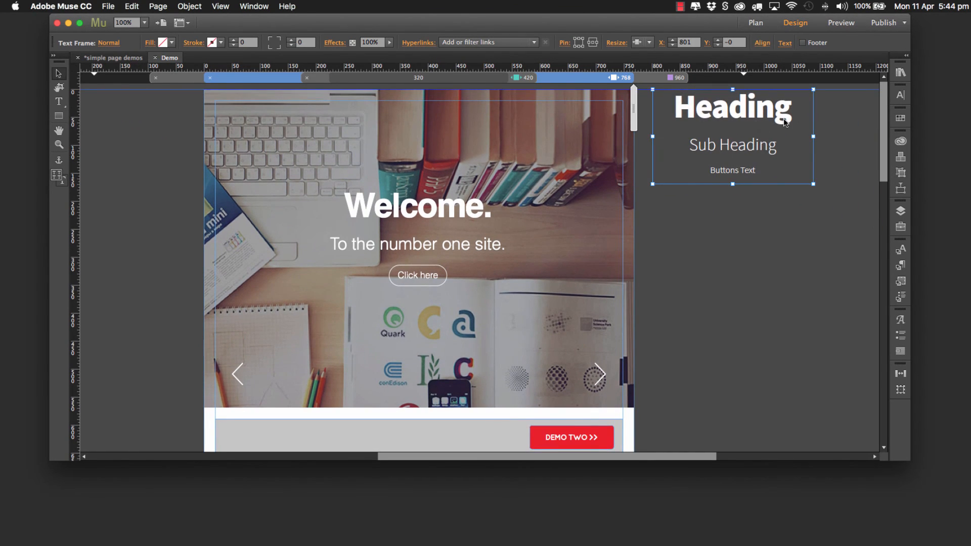
{"action": "left_click", "coordinate": [730, 114]}
{"action": "left_click", "coordinate": [730, 114]}
{"action": "left_click", "coordinate": [729, 114]}
{"action": "double_click", "coordinate": [730, 114]}
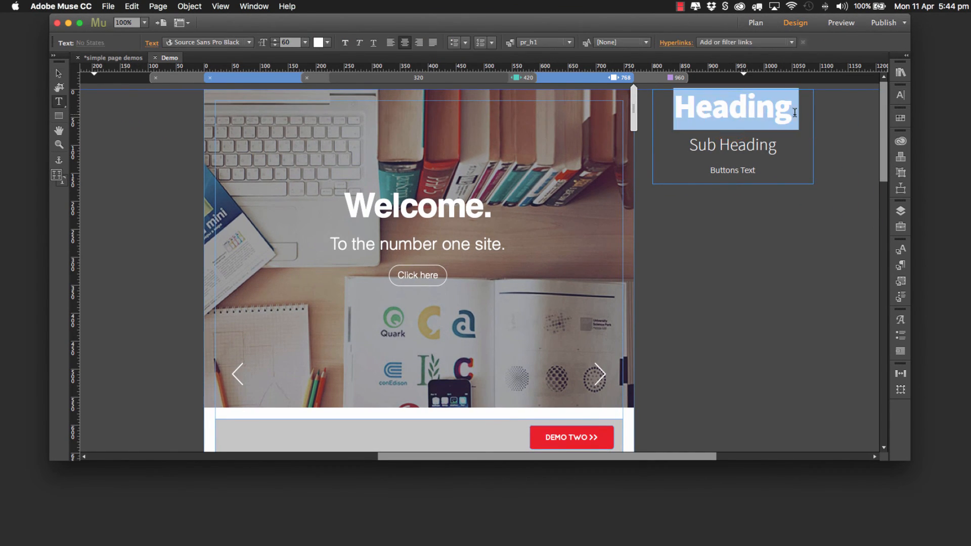
{"action": "left_click", "coordinate": [900, 95]}
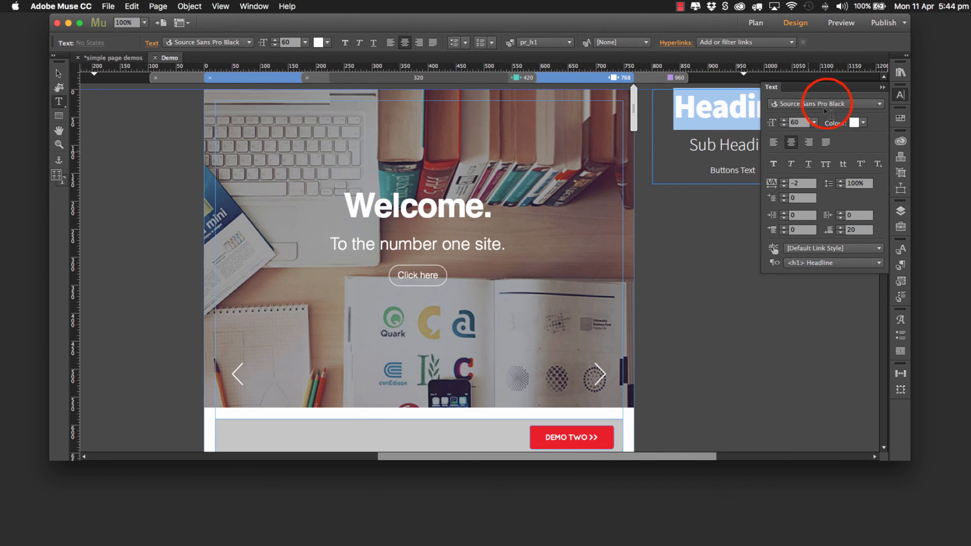
{"action": "left_click", "coordinate": [825, 104]}
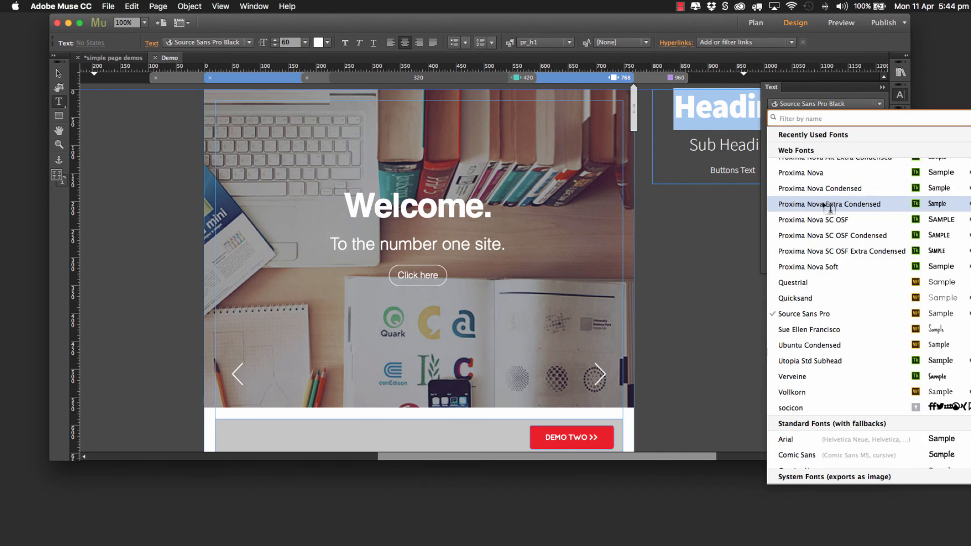
{"action": "scroll", "coordinate": [817, 212], "scroll_direction": "up", "scroll_amount": 15}
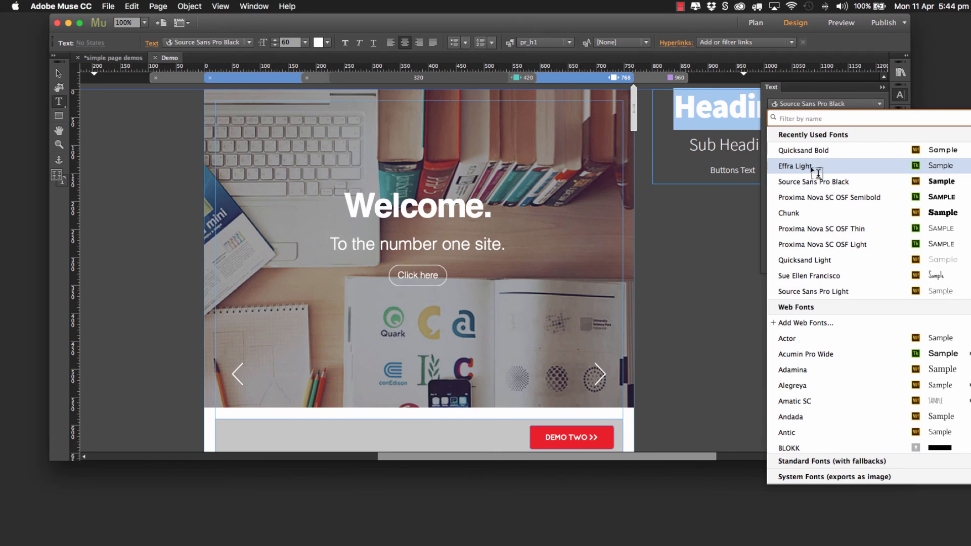
{"action": "left_click", "coordinate": [823, 232]}
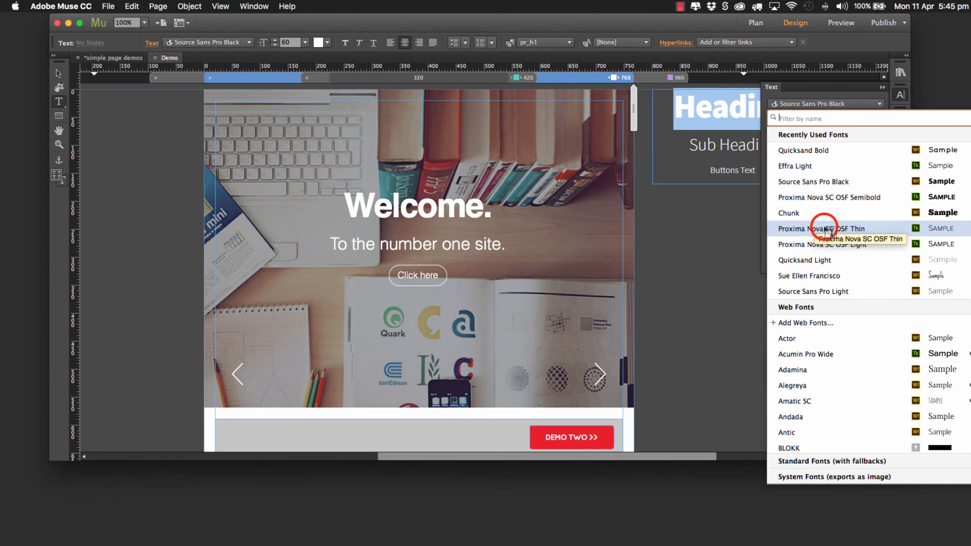
Step: Set the font of the Sub Heading line in the sample text frame to Proxima Nova SC OSF Bold
{"action": "left_click", "coordinate": [709, 147]}
{"action": "left_click_drag", "start_coordinate": [689, 146], "coordinate": [885, 146]}
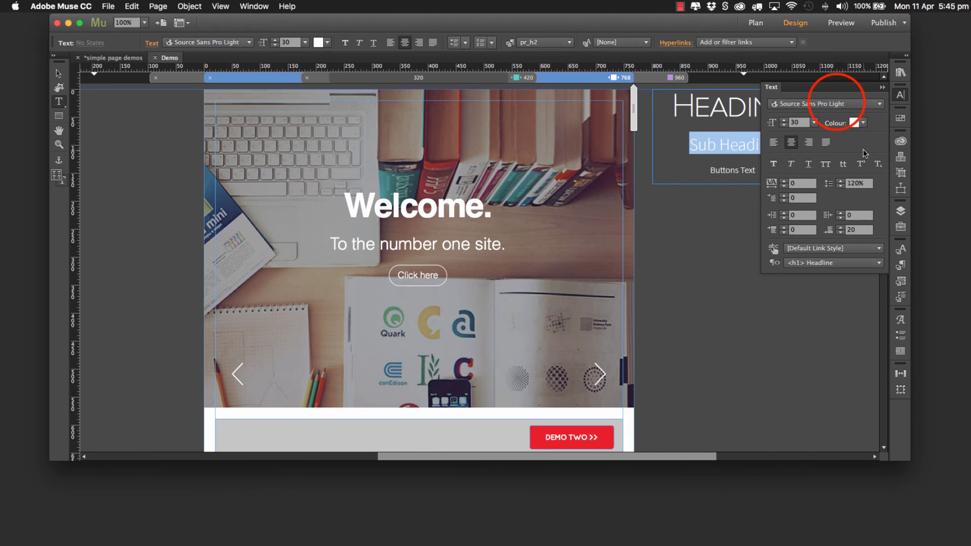
{"action": "left_click", "coordinate": [837, 104]}
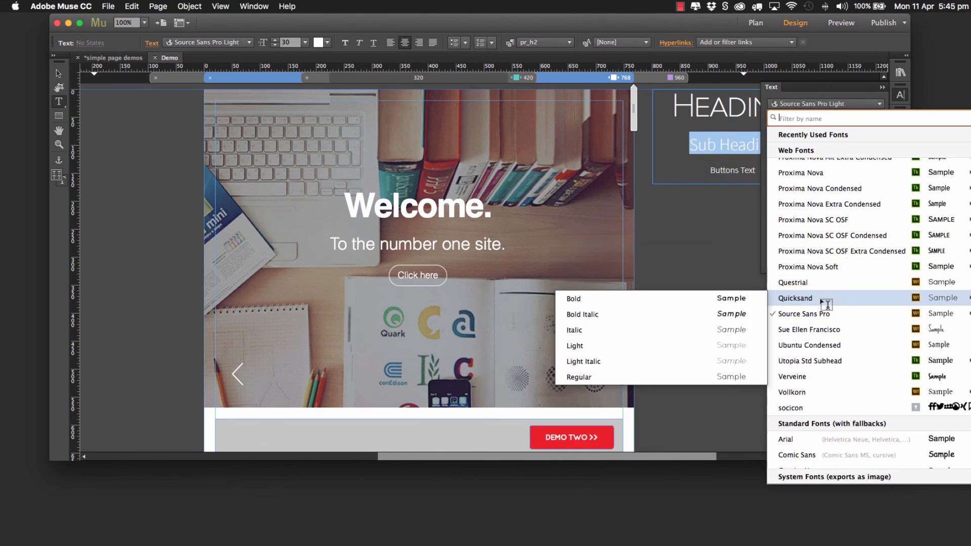
{"action": "mouse_move", "coordinate": [825, 253]}
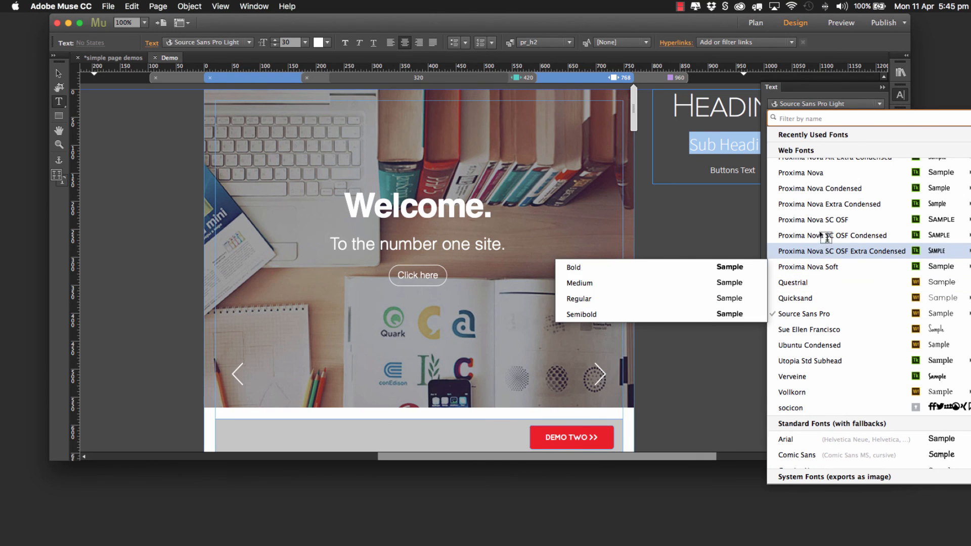
{"action": "mouse_move", "coordinate": [814, 220]}
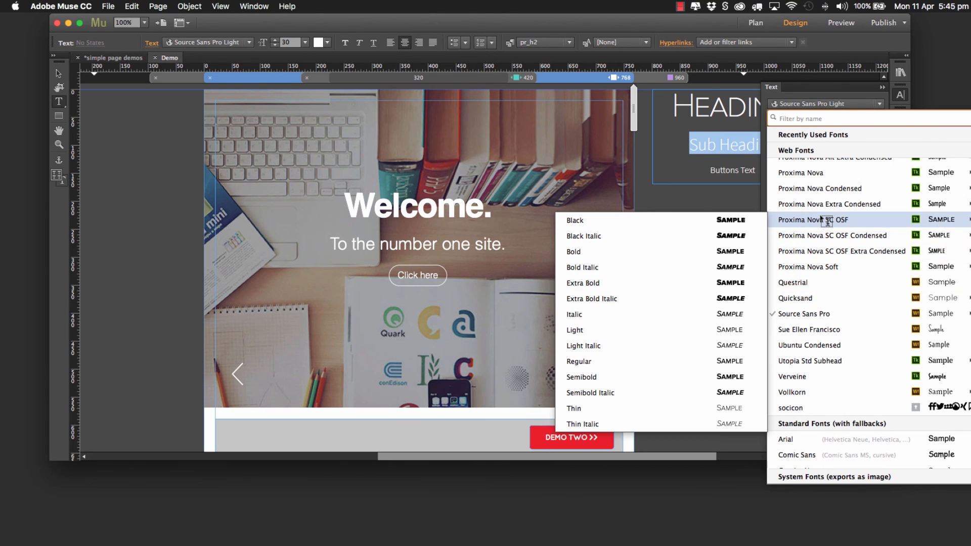
{"action": "left_click", "coordinate": [618, 250]}
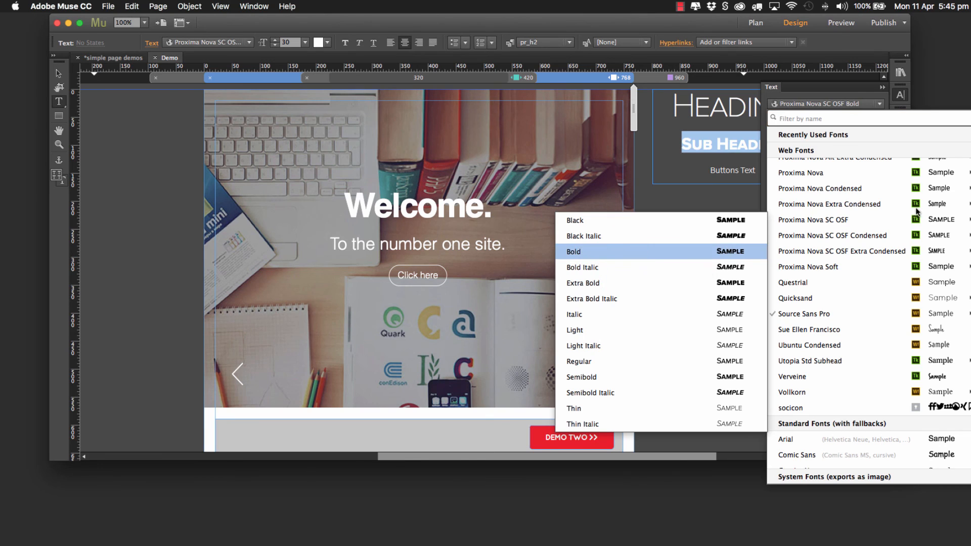
Step: Redefine the pr_h1 paragraph style from the restyled Heading text
{"action": "double_click", "coordinate": [744, 108]}
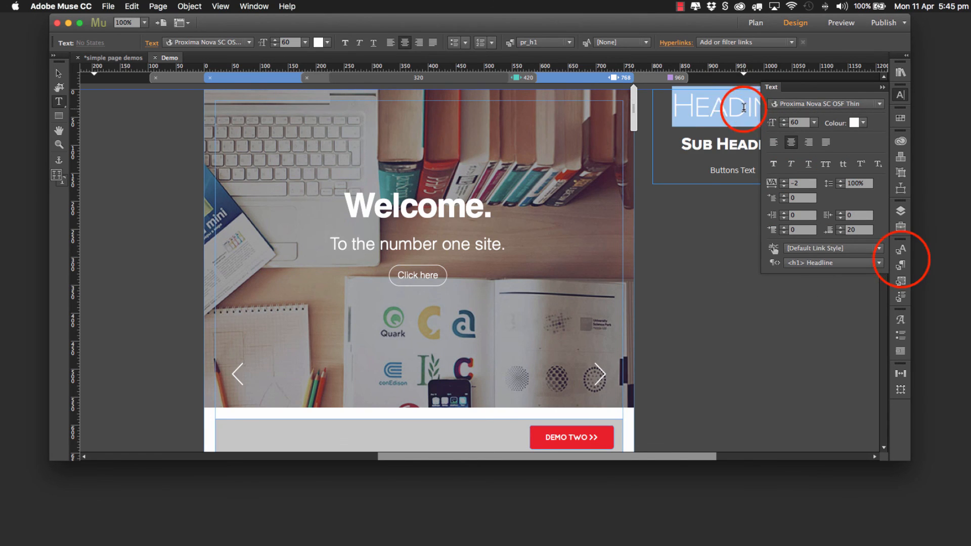
{"action": "left_click", "coordinate": [902, 263]}
{"action": "mouse_move", "coordinate": [791, 277]}
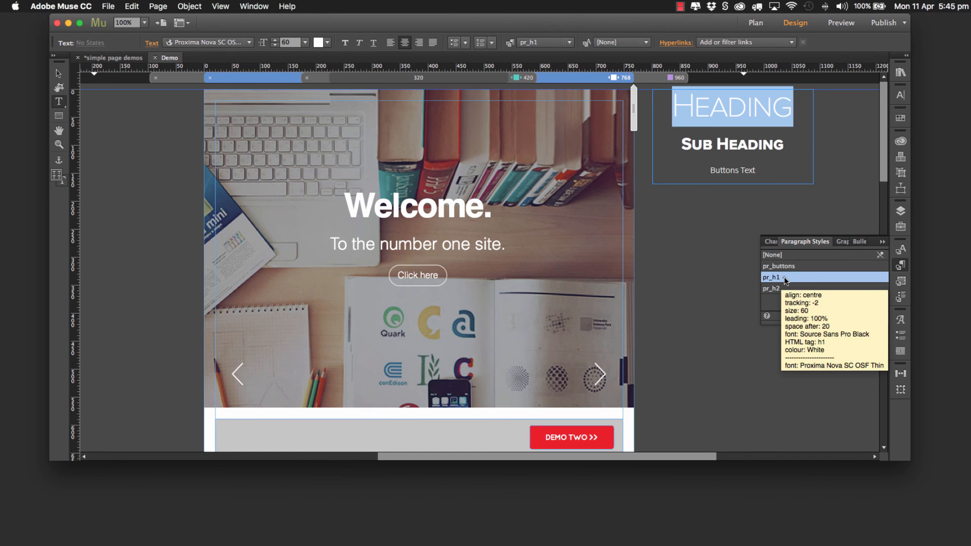
{"action": "right_click", "coordinate": [779, 279]}
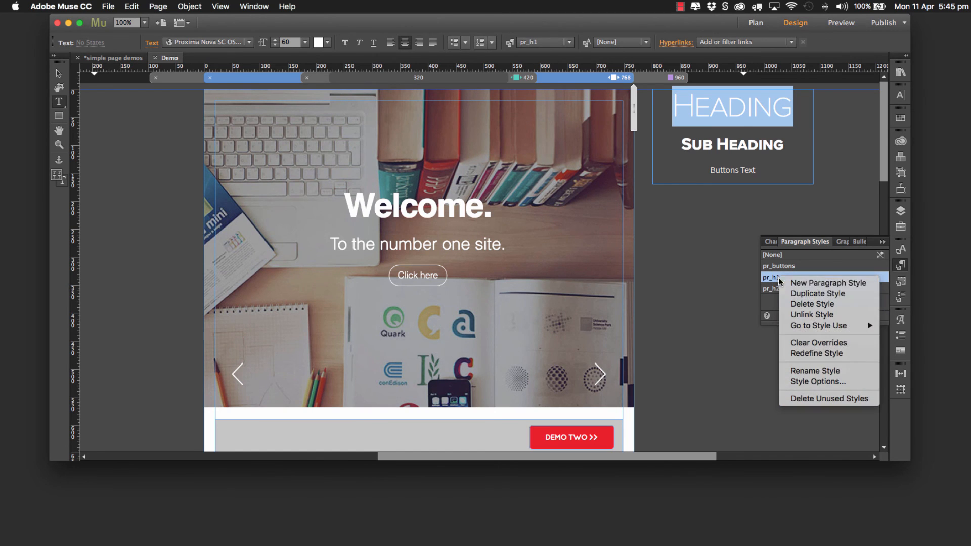
{"action": "left_click", "coordinate": [809, 353]}
Step: Redefine the pr_h2 paragraph style from the restyled Sub Heading text
{"action": "triple_click", "coordinate": [777, 146]}
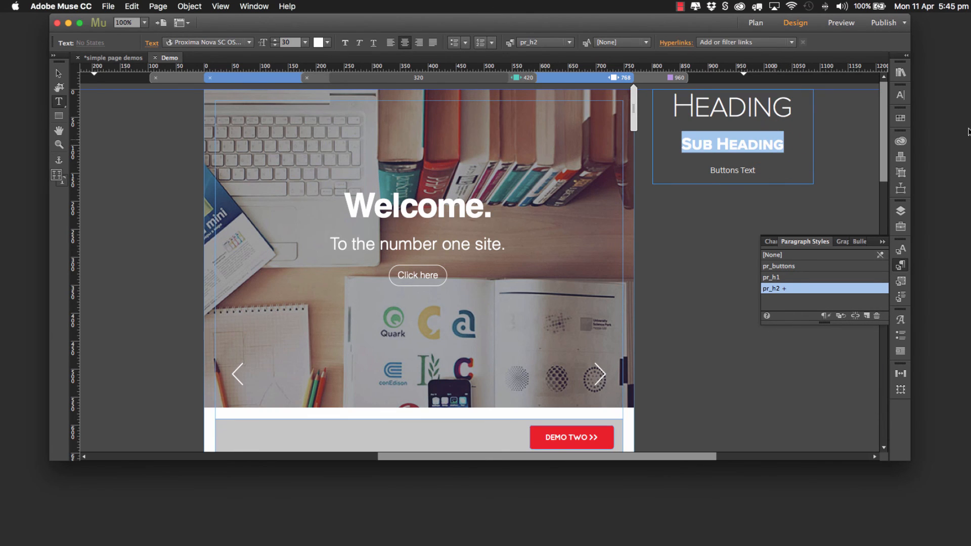
{"action": "right_click", "coordinate": [783, 290]}
{"action": "left_click", "coordinate": [810, 363]}
Step: Set the font of the Buttons Text line in the sample text frame to Proxima Nova SC OSF Thin
{"action": "left_click", "coordinate": [722, 170]}
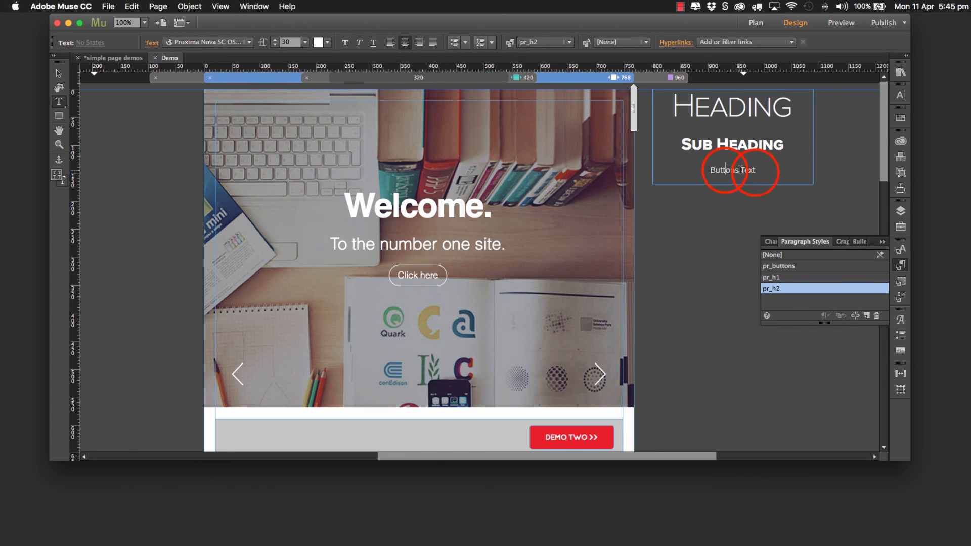
{"action": "triple_click", "coordinate": [754, 169]}
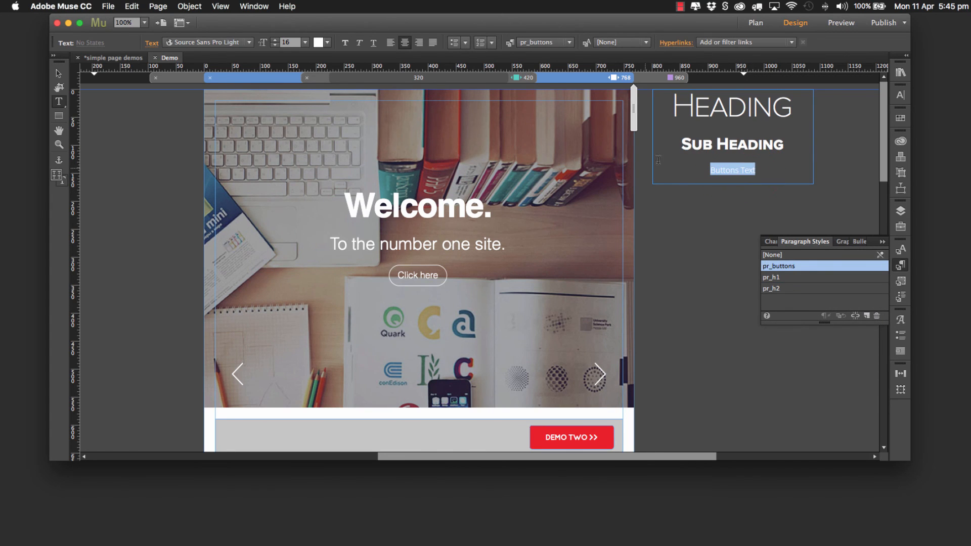
{"action": "left_click", "coordinate": [900, 94]}
{"action": "left_click", "coordinate": [832, 103]}
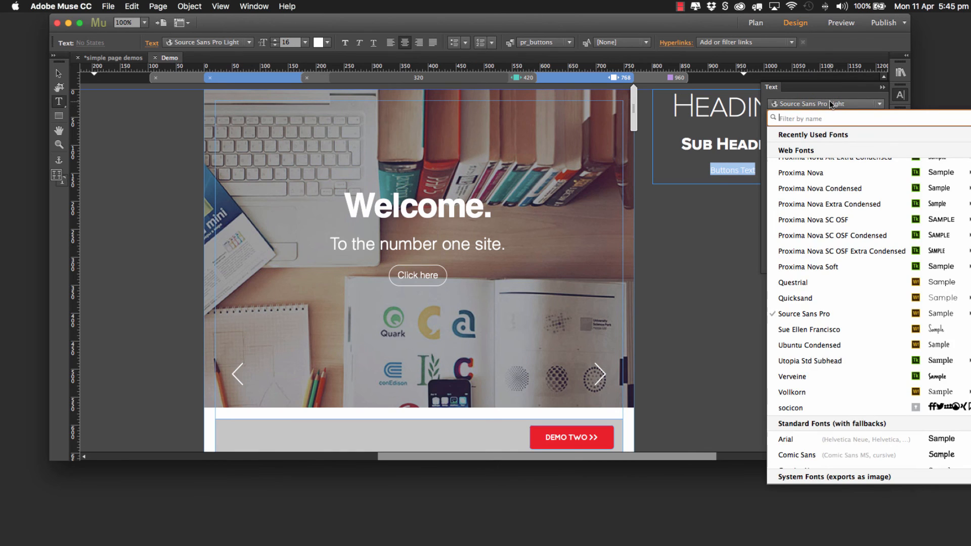
{"action": "scroll", "coordinate": [826, 227], "scroll_direction": "up", "scroll_amount": 15}
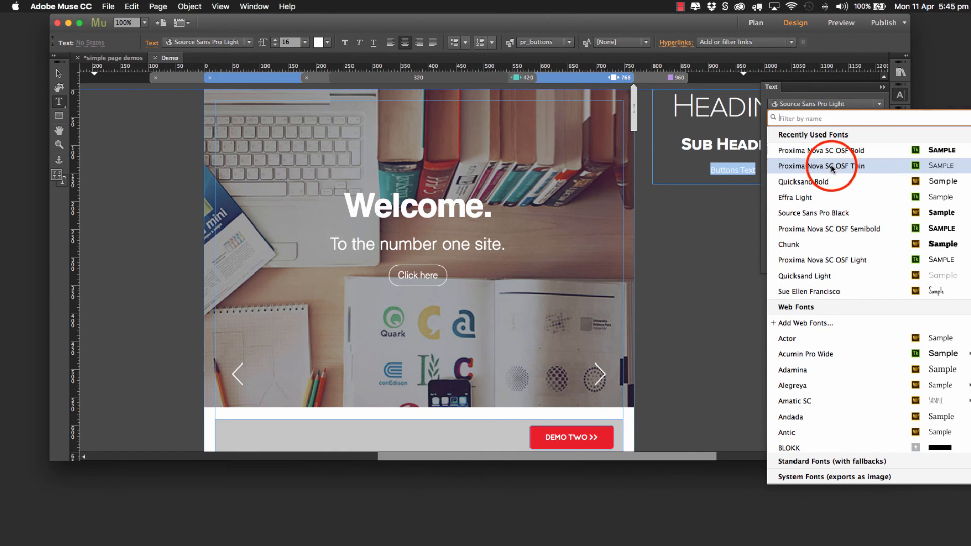
{"action": "left_click", "coordinate": [830, 163]}
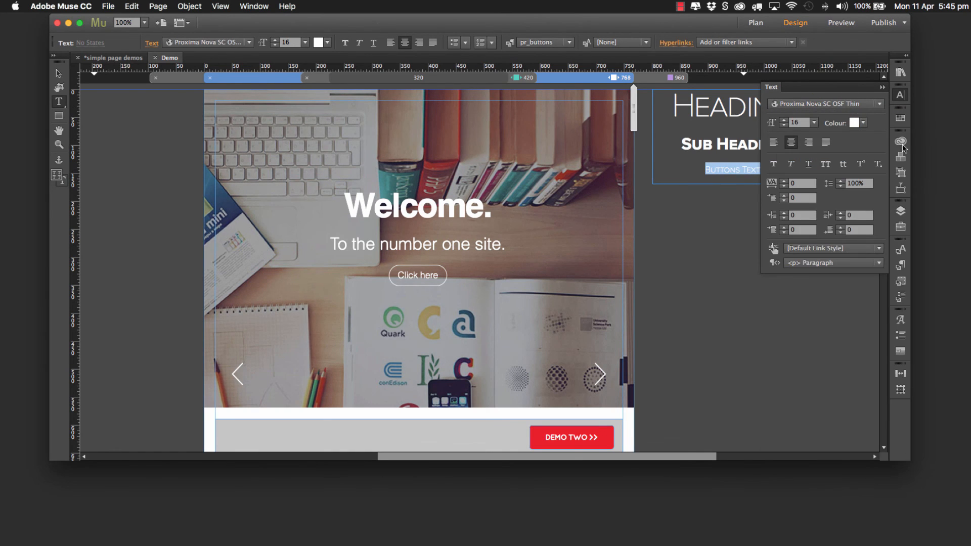
Step: Redefine the pr_buttons paragraph style from the restyled Buttons Text line
{"action": "left_click", "coordinate": [901, 268]}
{"action": "right_click", "coordinate": [795, 267]}
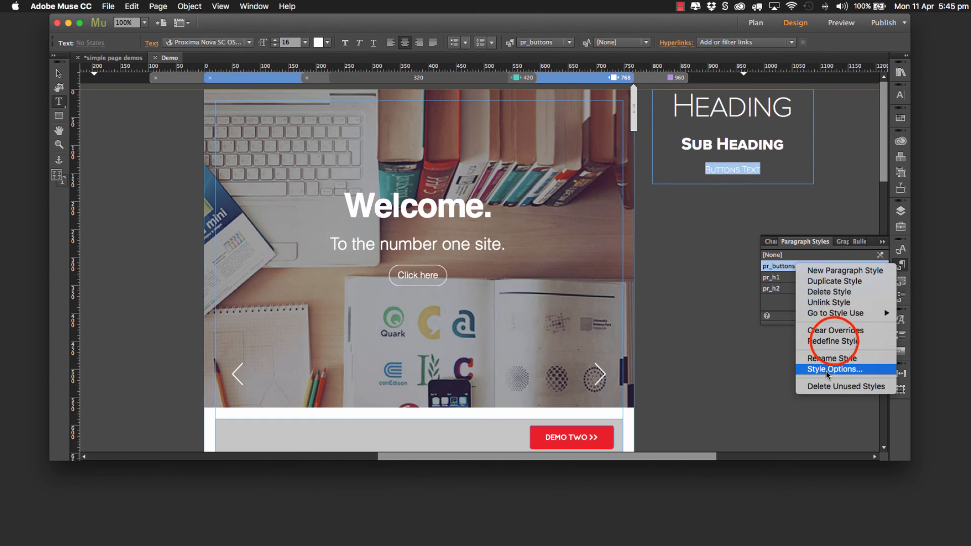
{"action": "left_click", "coordinate": [834, 342]}
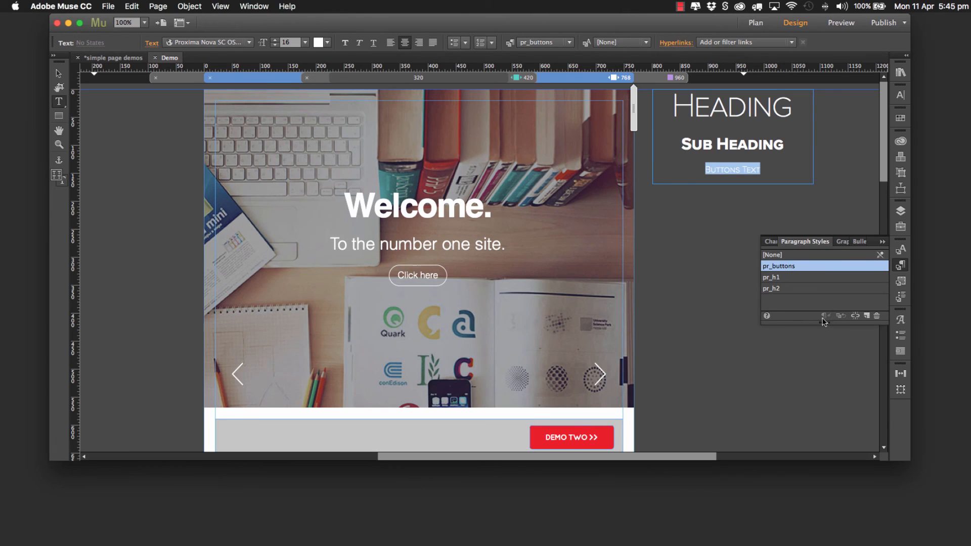
Step: Refresh the slider widget's text styling by toggling Use Buttons in its Buttons options, leaving it enabled
{"action": "left_click", "coordinate": [59, 73]}
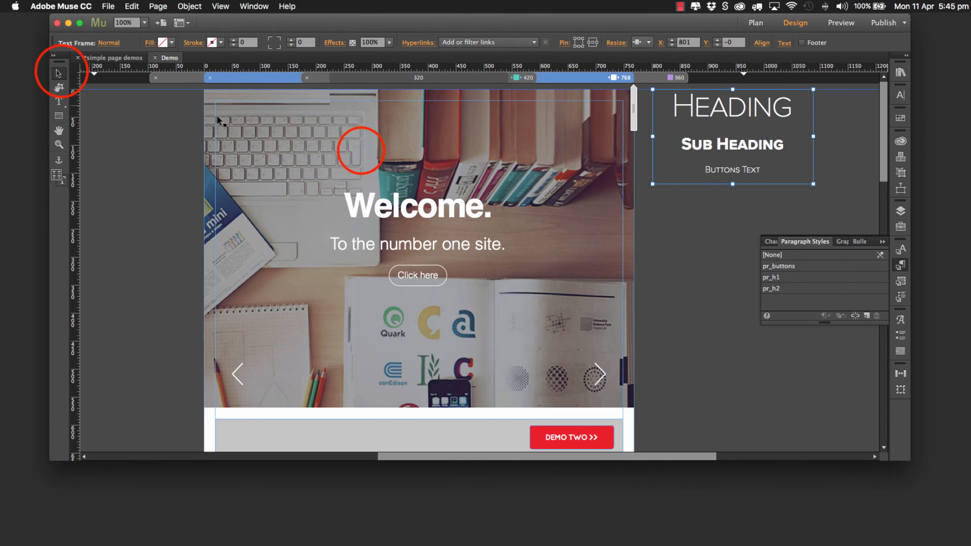
{"action": "left_click", "coordinate": [361, 151]}
{"action": "left_click", "coordinate": [644, 87]}
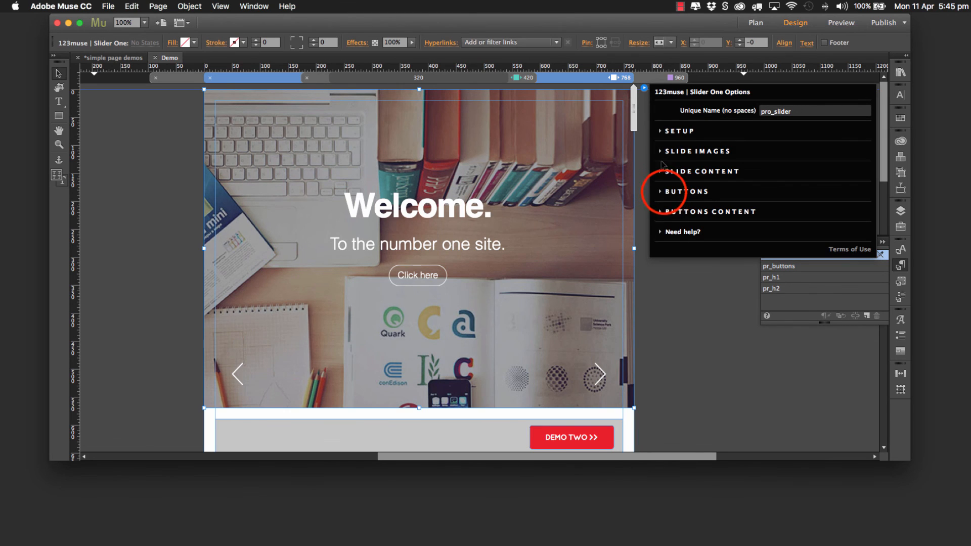
{"action": "left_click", "coordinate": [665, 191]}
{"action": "left_click", "coordinate": [669, 216]}
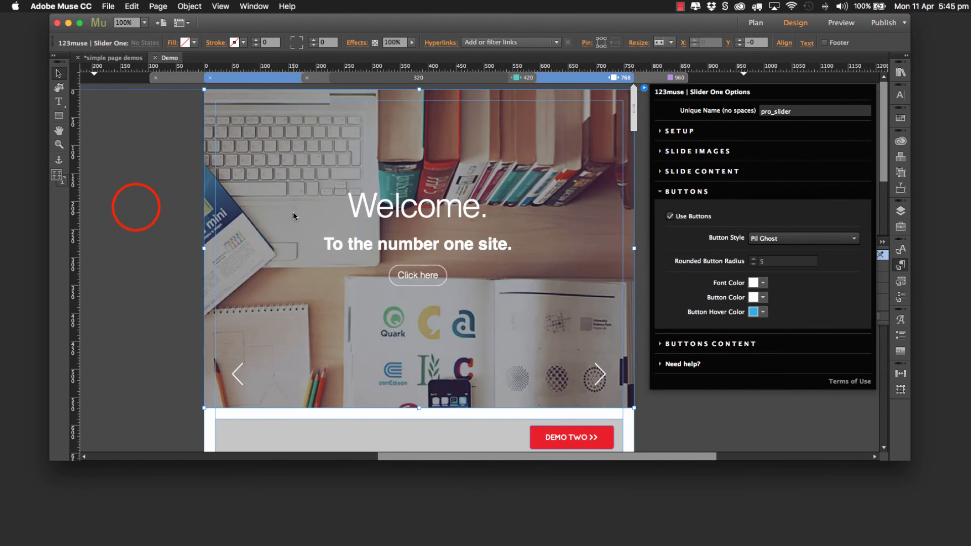
Step: Deselect the slider and preview the page to check the new fonts, closing the preview when done
{"action": "left_click", "coordinate": [151, 210]}
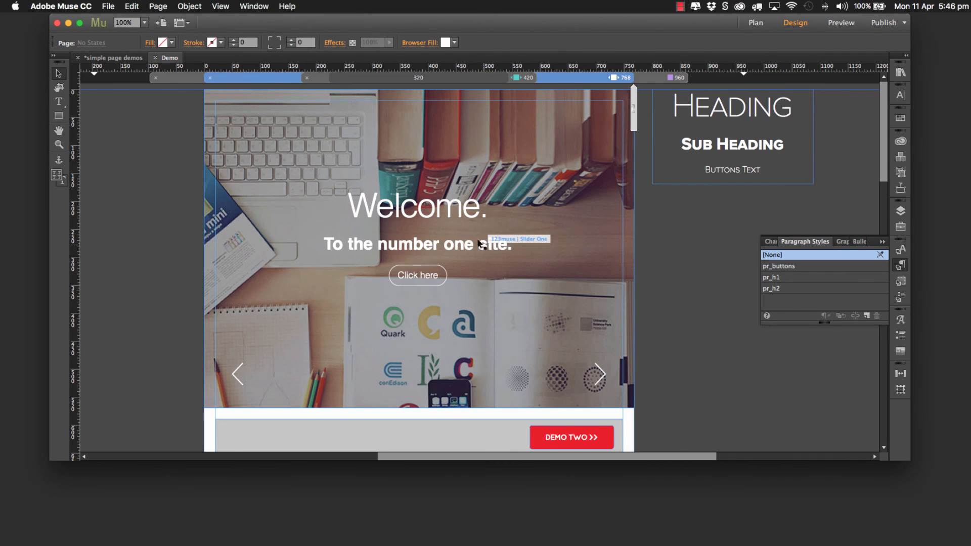
{"action": "left_click", "coordinate": [841, 23]}
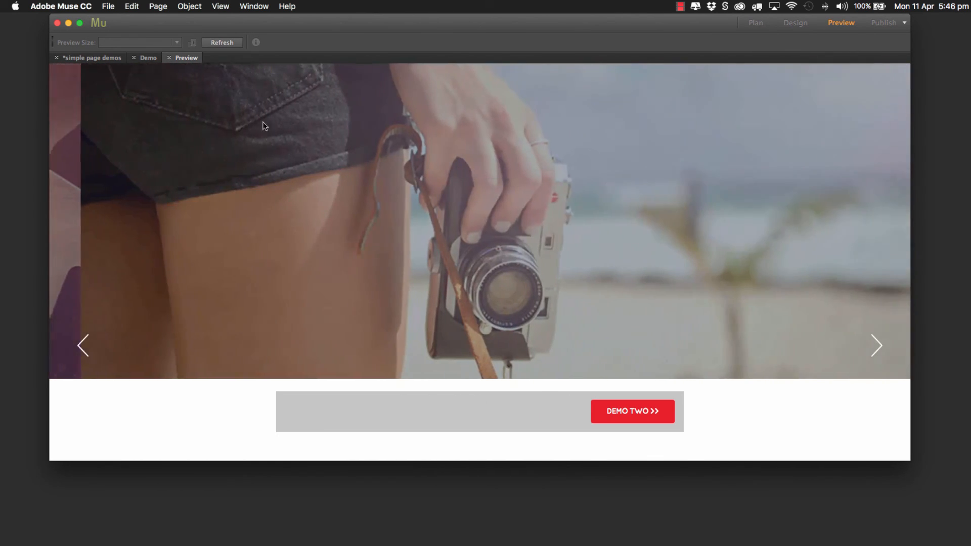
{"action": "left_click", "coordinate": [169, 58]}
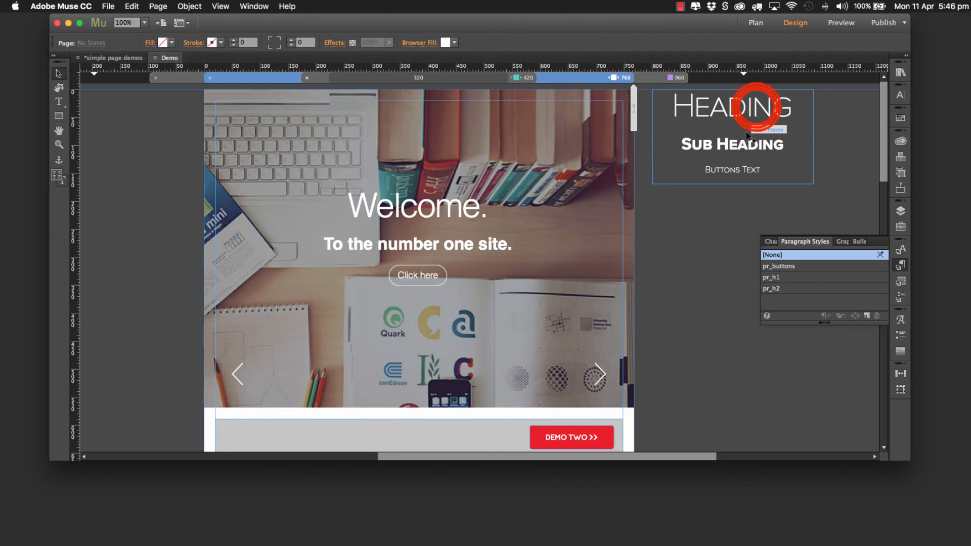
Step: Set the font size of the Heading line in the sample text frame to 72
{"action": "double_click", "coordinate": [757, 108]}
{"action": "triple_click", "coordinate": [758, 107]}
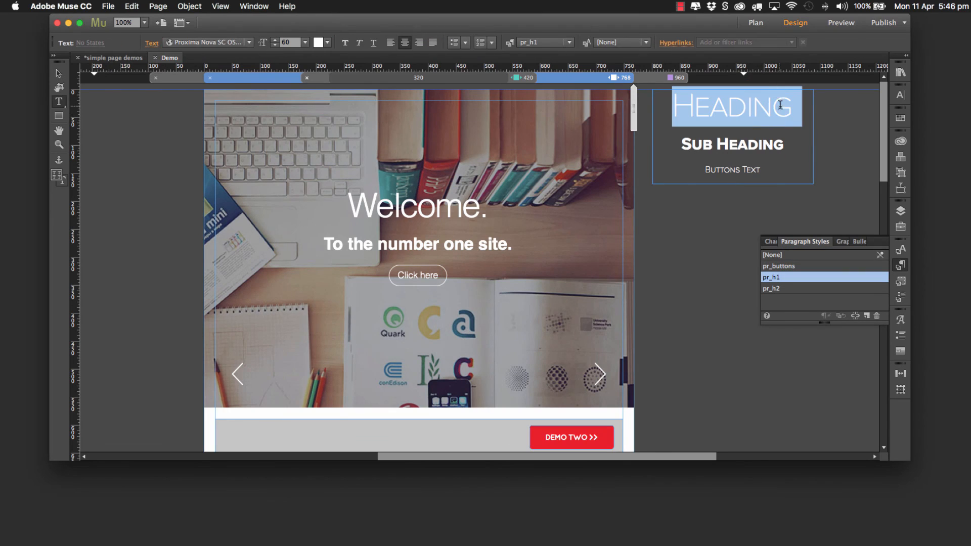
{"action": "left_click", "coordinate": [901, 94]}
{"action": "left_click", "coordinate": [814, 123]}
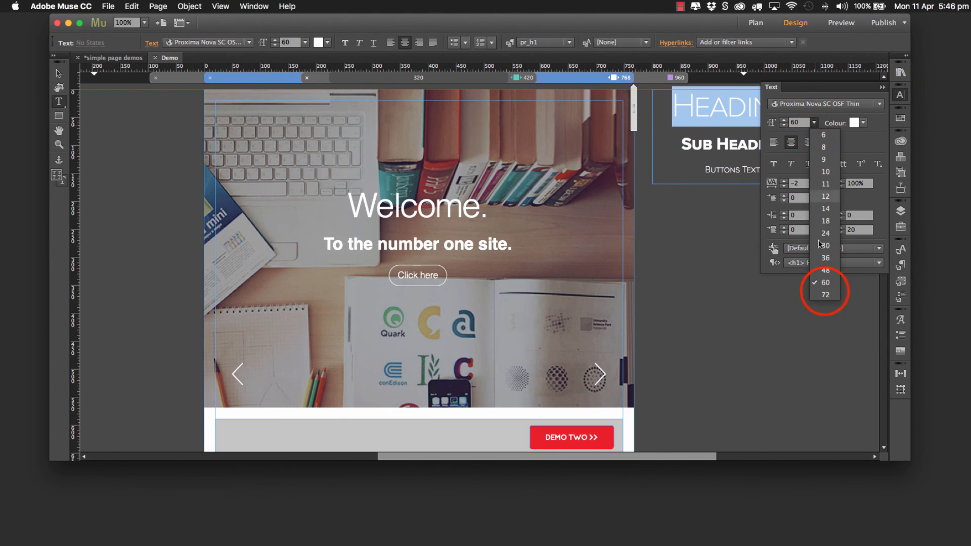
{"action": "left_click", "coordinate": [823, 296]}
Step: Set the font size of the Sub Heading line in the sample text frame to 24
{"action": "left_click", "coordinate": [705, 151]}
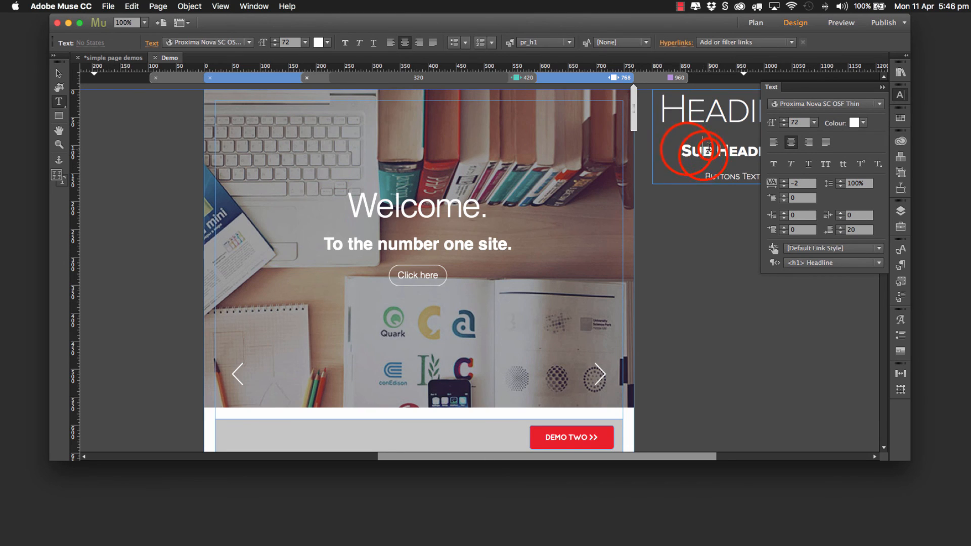
{"action": "left_click_drag", "start_coordinate": [688, 150], "coordinate": [902, 147]}
{"action": "left_click_drag", "start_coordinate": [681, 150], "coordinate": [929, 152]}
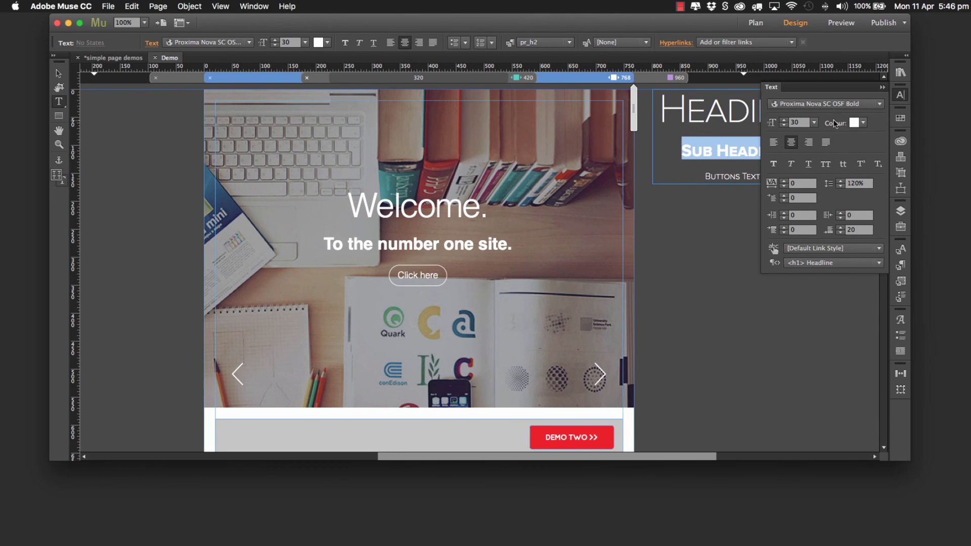
{"action": "left_click", "coordinate": [814, 122]}
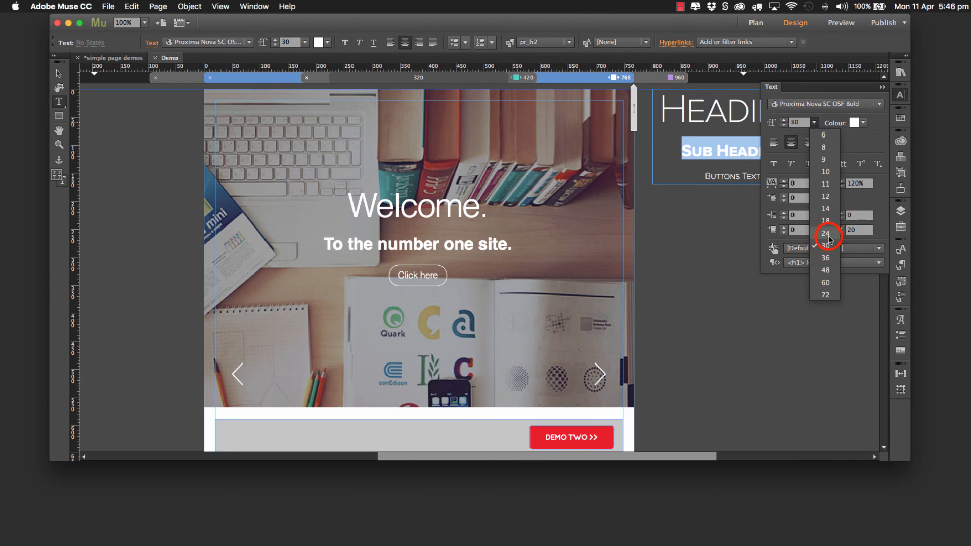
{"action": "left_click", "coordinate": [826, 233]}
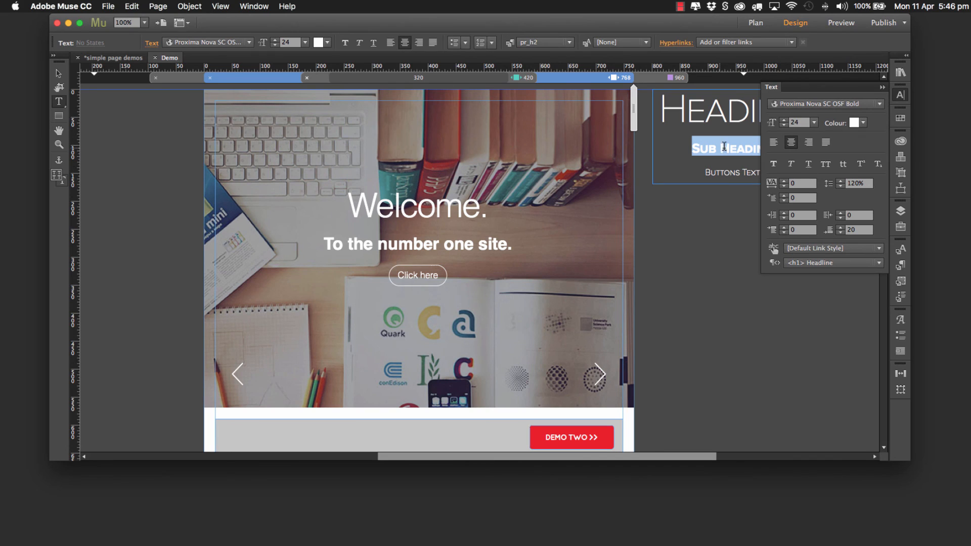
Step: Increase the space after the Sub Heading paragraph to 36
{"action": "left_click", "coordinate": [842, 228]}
{"action": "left_click", "coordinate": [841, 228]}
{"action": "left_click", "coordinate": [841, 228]}
{"action": "left_click", "coordinate": [842, 228]}
{"action": "left_click", "coordinate": [842, 228]}
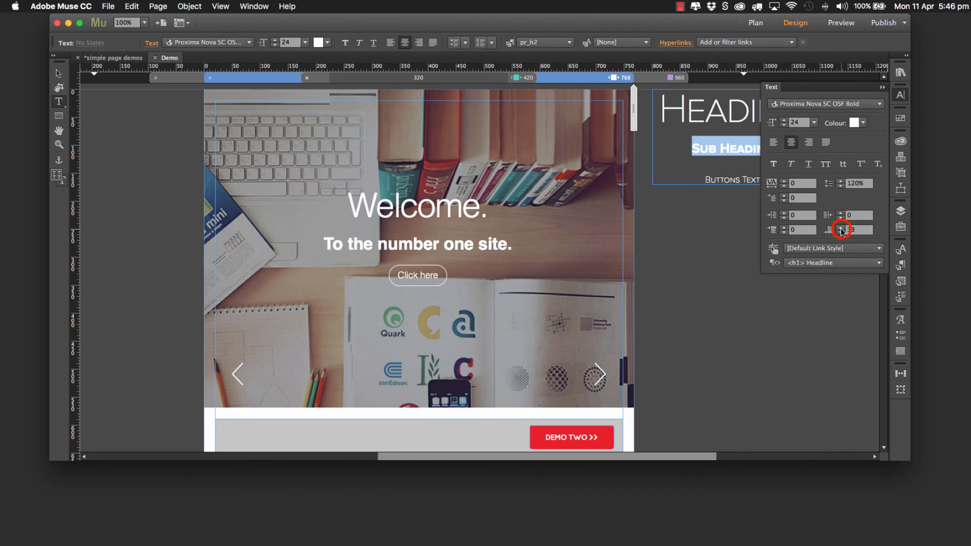
{"action": "left_click", "coordinate": [842, 228]}
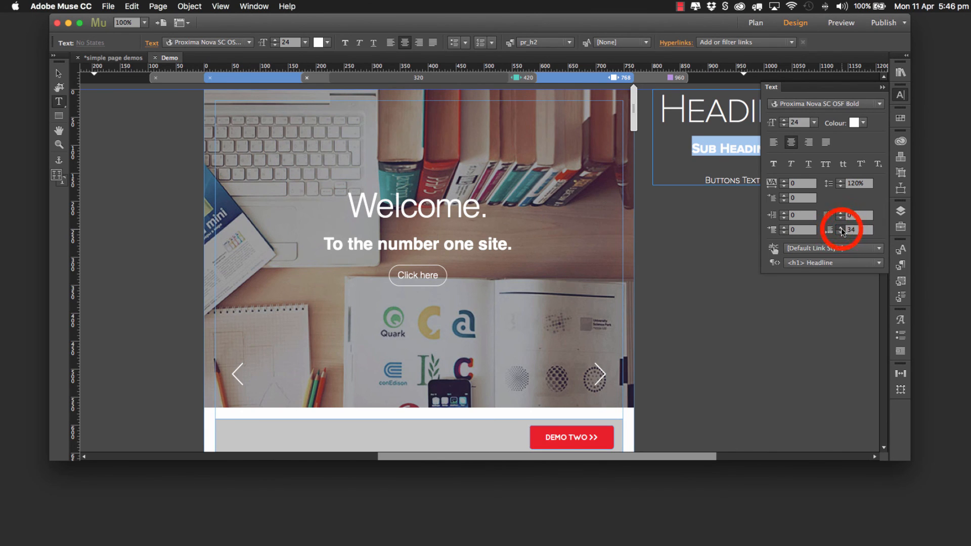
{"action": "left_click", "coordinate": [841, 229]}
{"action": "left_click", "coordinate": [842, 228]}
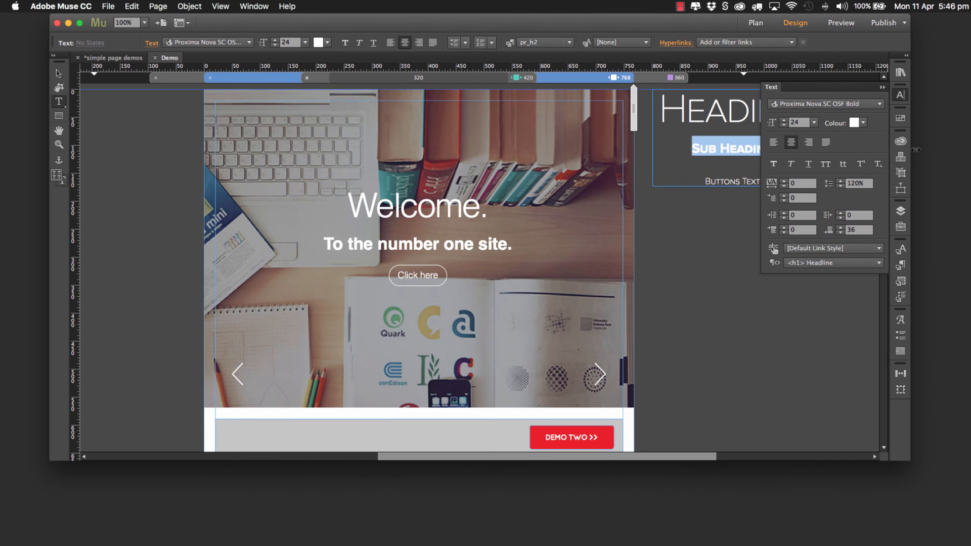
Step: Redefine the pr_h2 paragraph style from the adjusted Sub Heading text and preview the page
{"action": "left_click", "coordinate": [901, 265]}
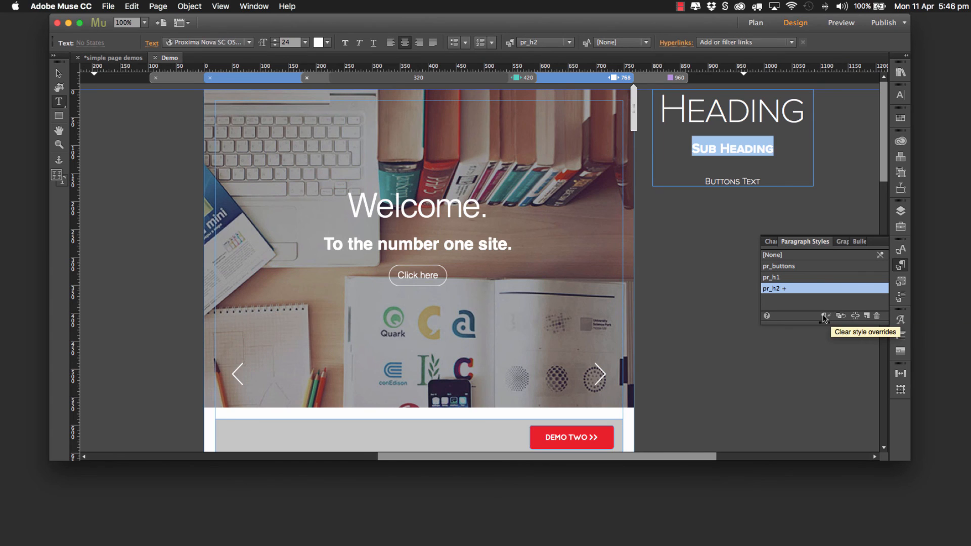
{"action": "left_click", "coordinate": [844, 318]}
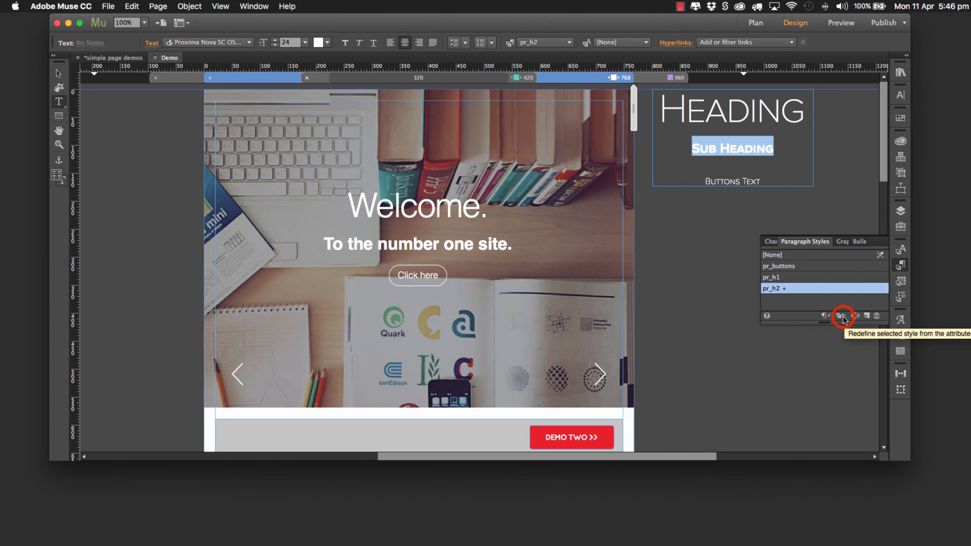
{"action": "left_click", "coordinate": [843, 317]}
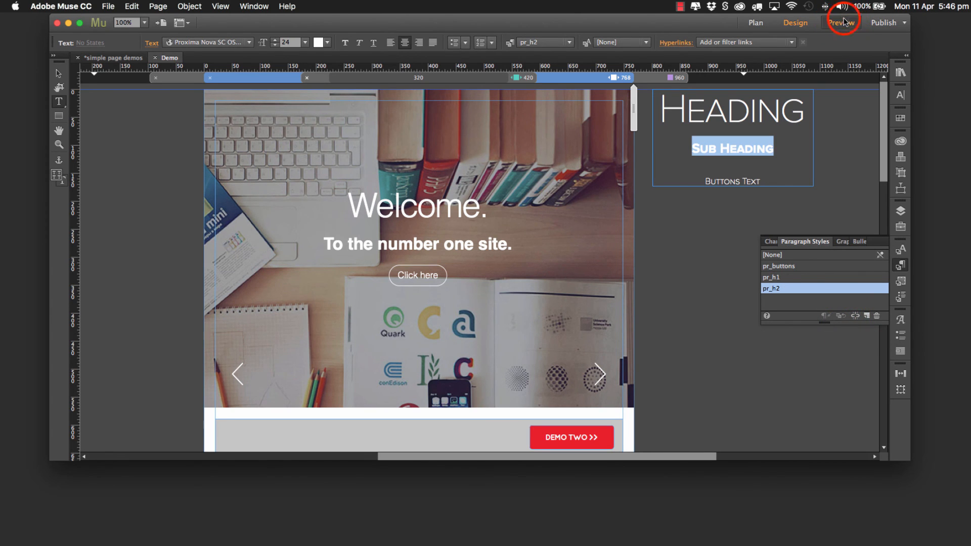
{"action": "left_click", "coordinate": [841, 22]}
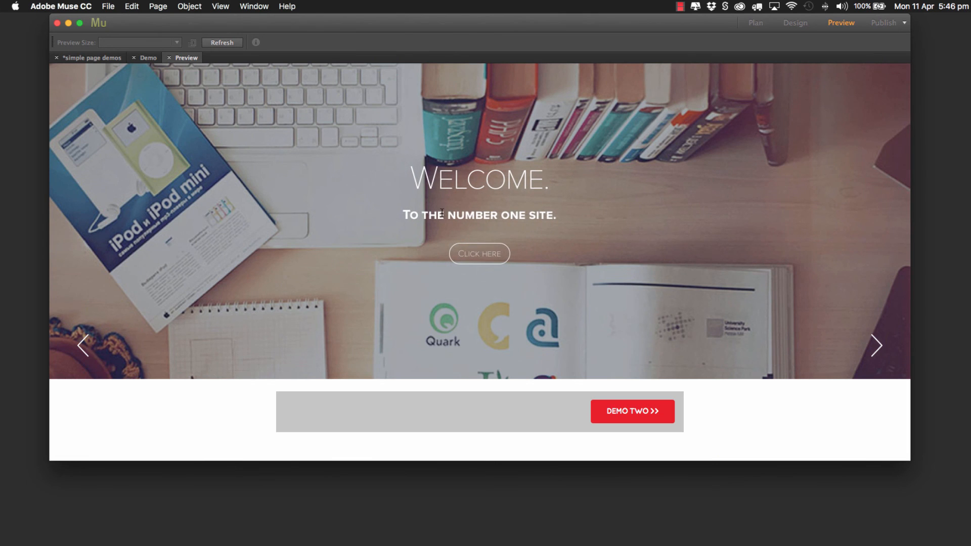
{"action": "left_click", "coordinate": [148, 57]}
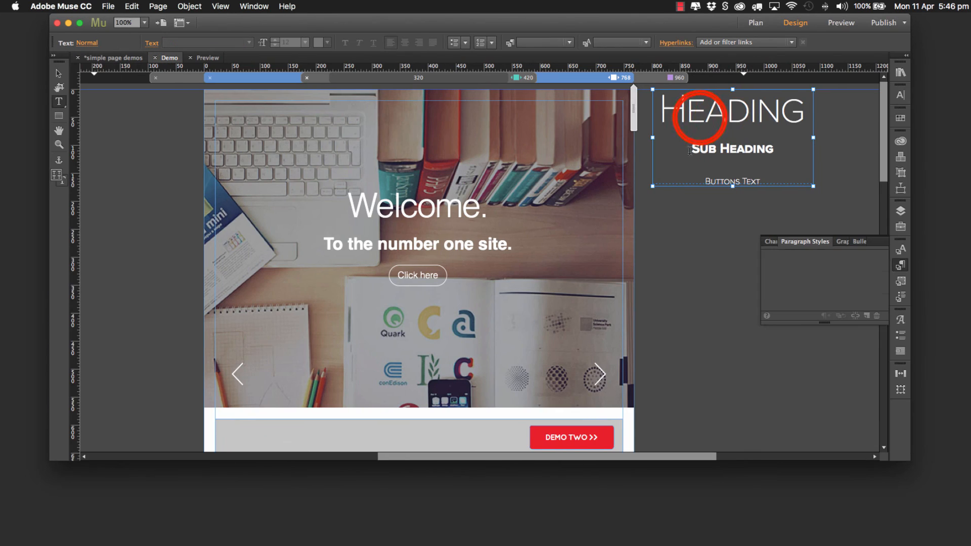
Step: Redefine the pr_h1 paragraph style from the enlarged Heading text and check it in a page preview
{"action": "triple_click", "coordinate": [698, 114]}
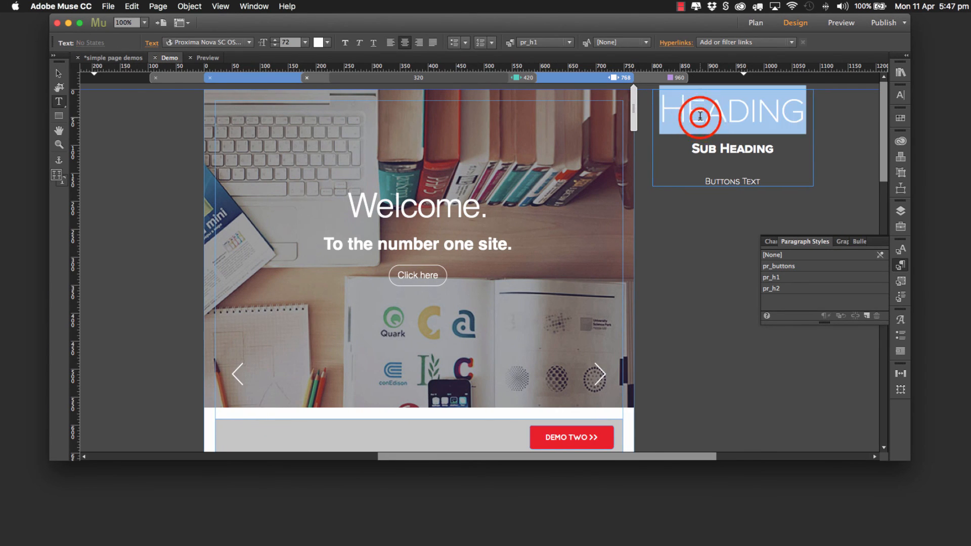
{"action": "left_click", "coordinate": [841, 315]}
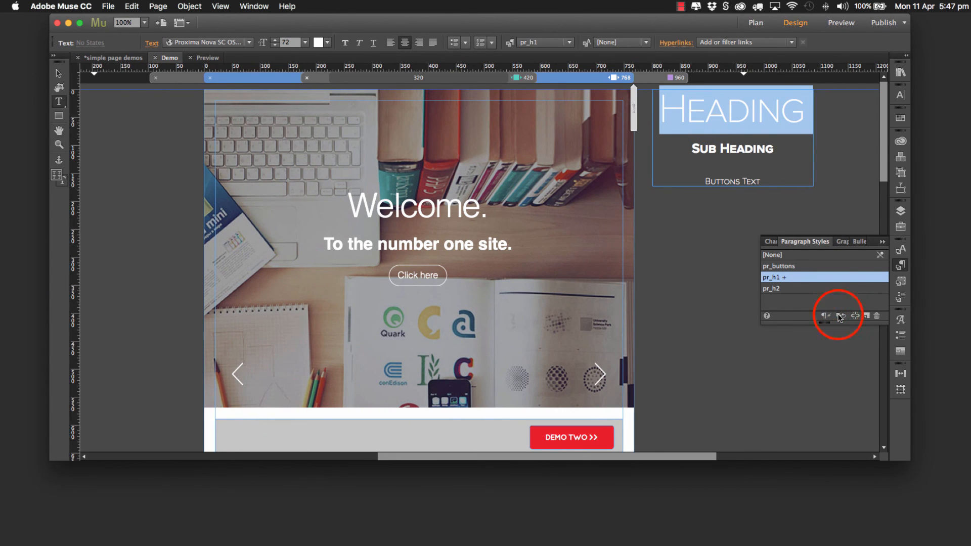
{"action": "left_click", "coordinate": [842, 25]}
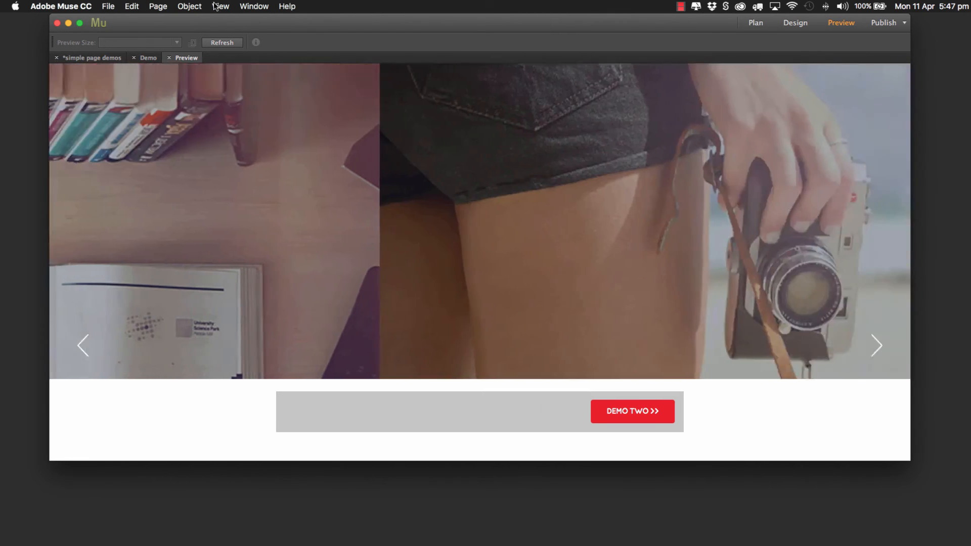
{"action": "left_click", "coordinate": [169, 59]}
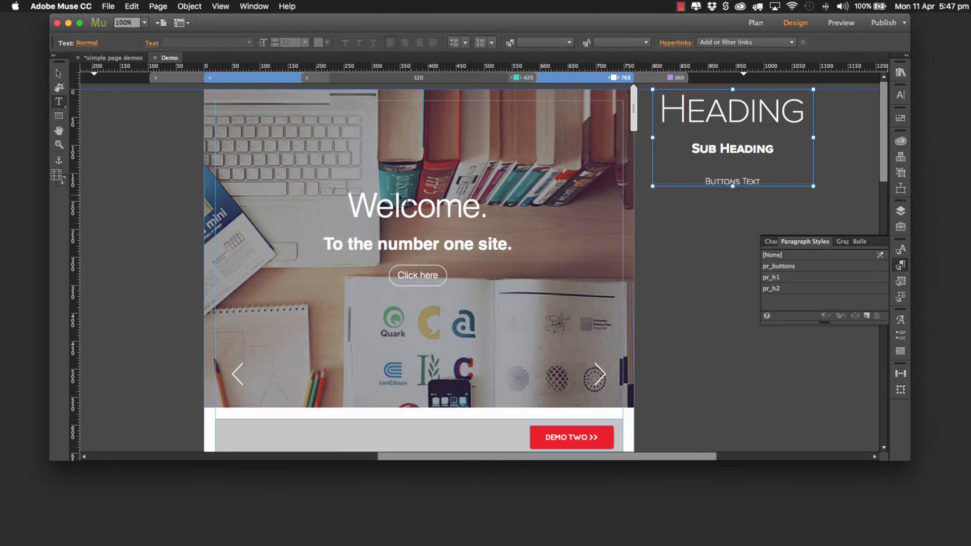
Step: Set the slider widget's content alignment to Left in its Setup options
{"action": "left_click", "coordinate": [58, 74]}
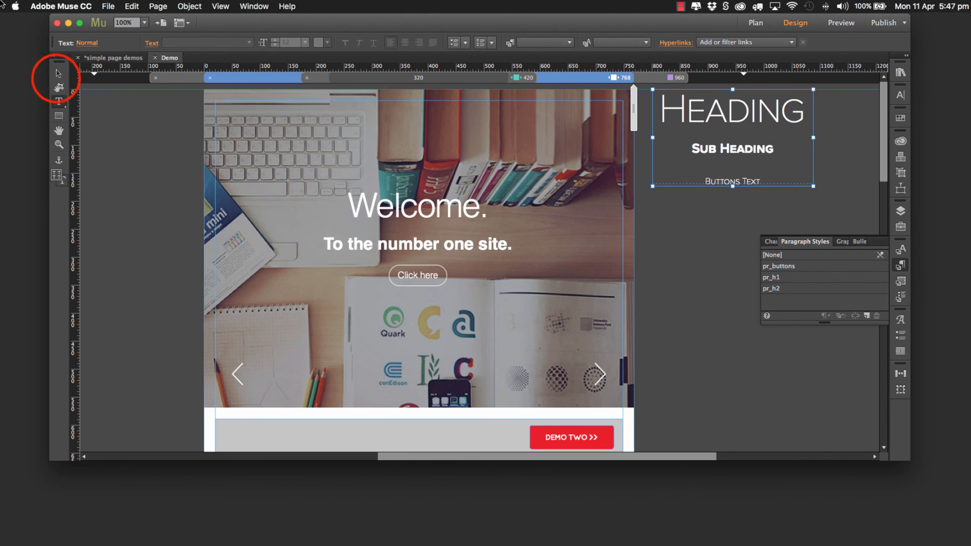
{"action": "left_click", "coordinate": [369, 191]}
{"action": "left_click", "coordinate": [370, 192]}
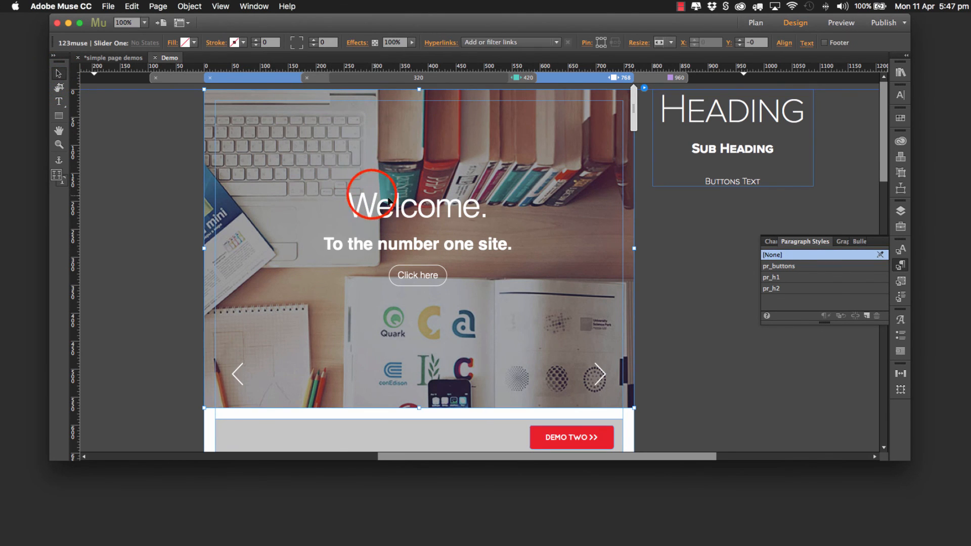
{"action": "left_click", "coordinate": [692, 105]}
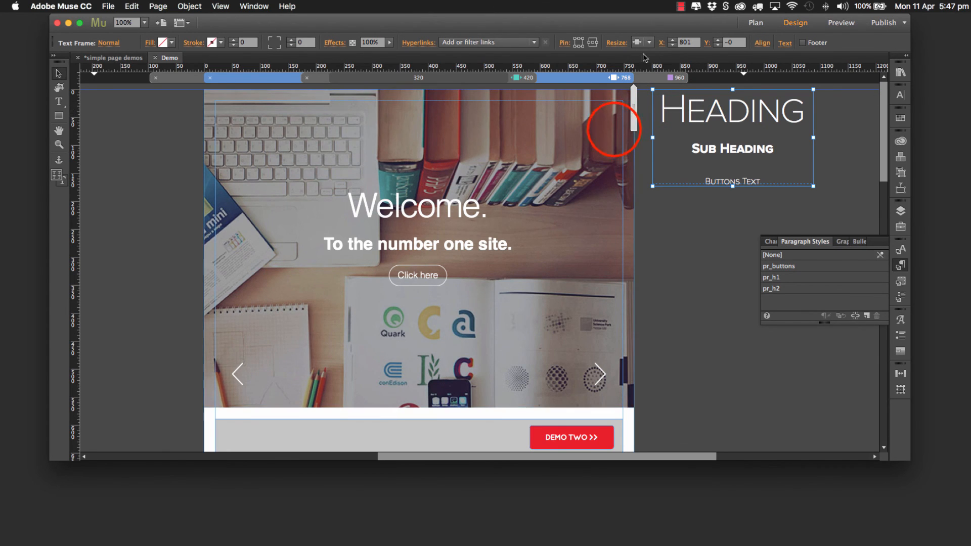
{"action": "left_click", "coordinate": [629, 102]}
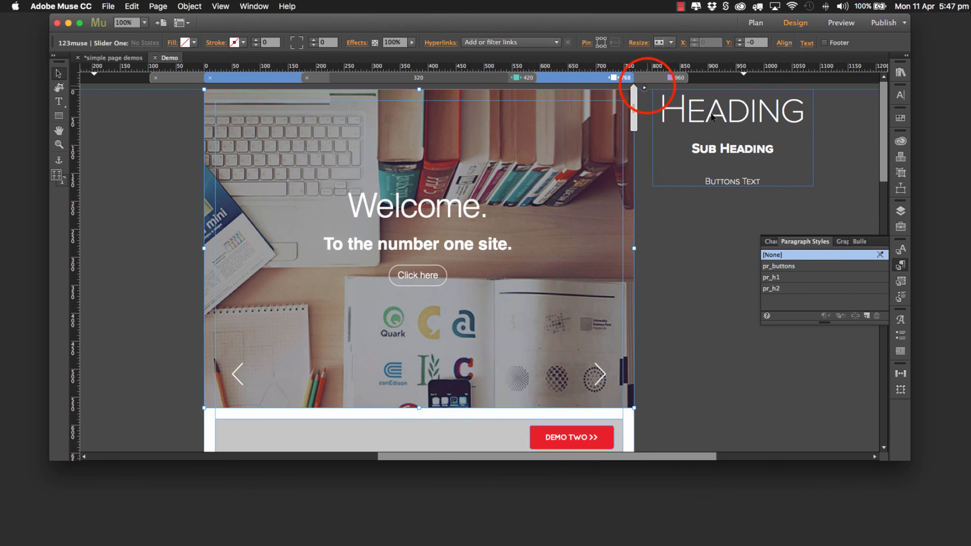
{"action": "left_click", "coordinate": [645, 88]}
{"action": "left_click", "coordinate": [680, 131]}
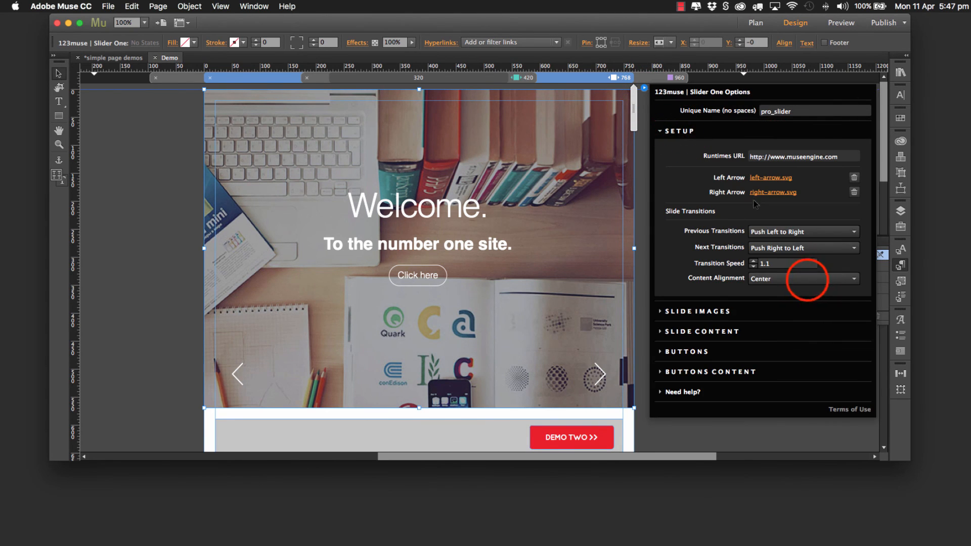
{"action": "left_click", "coordinate": [792, 279]}
{"action": "key", "text": "Up"}
{"action": "key", "text": "Return"}
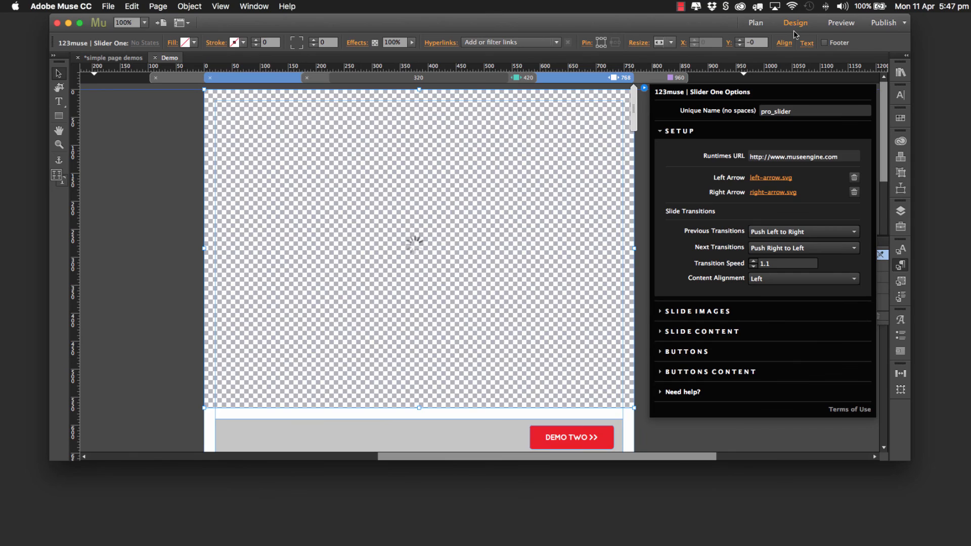
Step: Preview the Demo page to check the slide content's alignment, and close the preview
{"action": "left_click", "coordinate": [830, 23]}
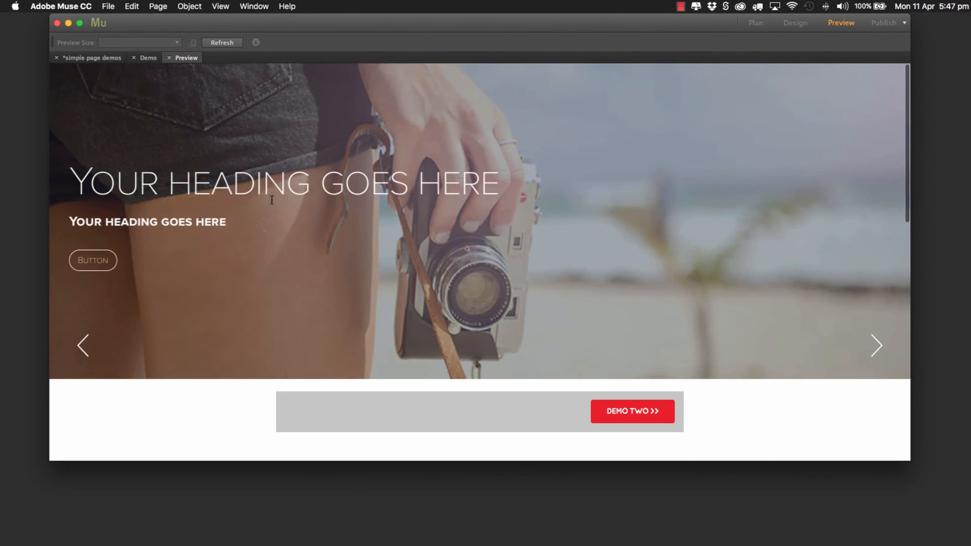
{"action": "left_click", "coordinate": [173, 58]}
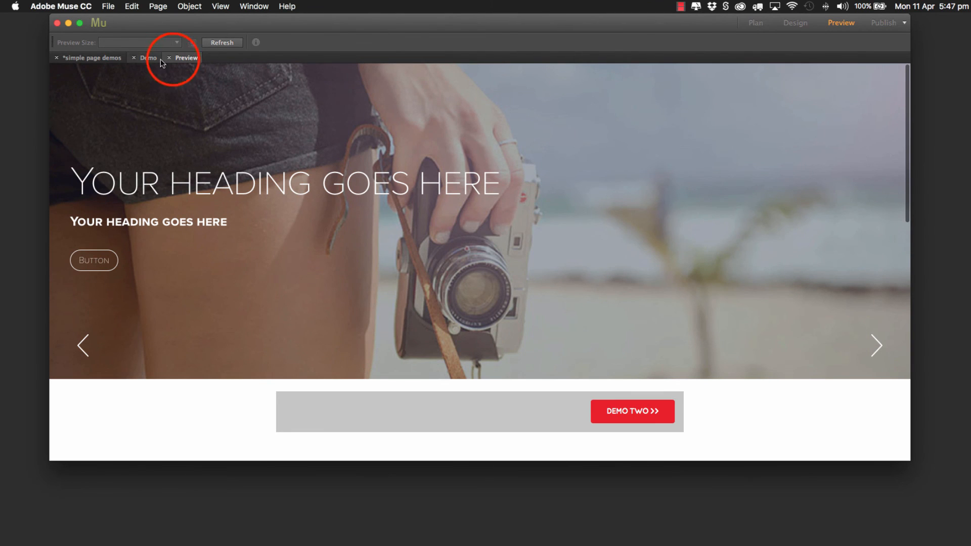
{"action": "left_click", "coordinate": [173, 59]}
{"action": "left_click", "coordinate": [173, 59]}
{"action": "left_click", "coordinate": [169, 58]}
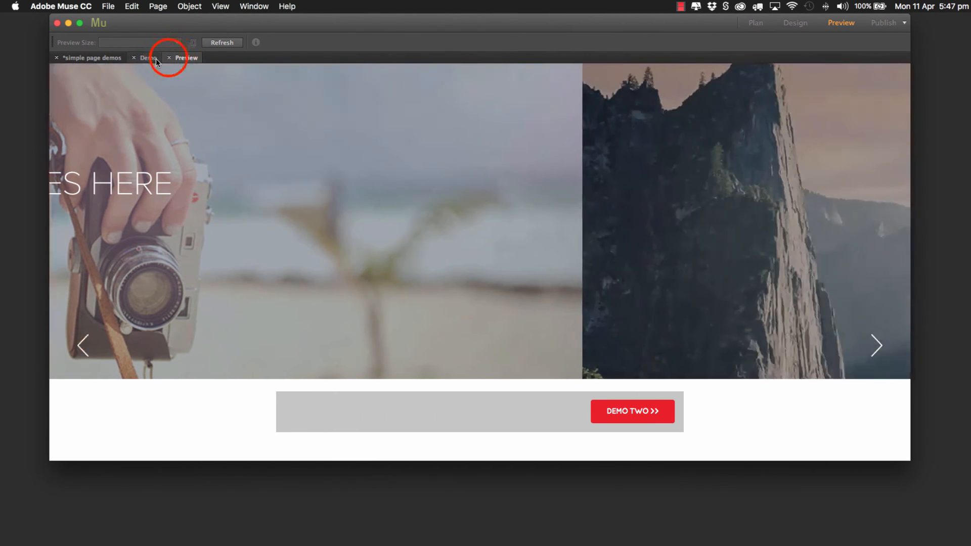
{"action": "left_click", "coordinate": [169, 58]}
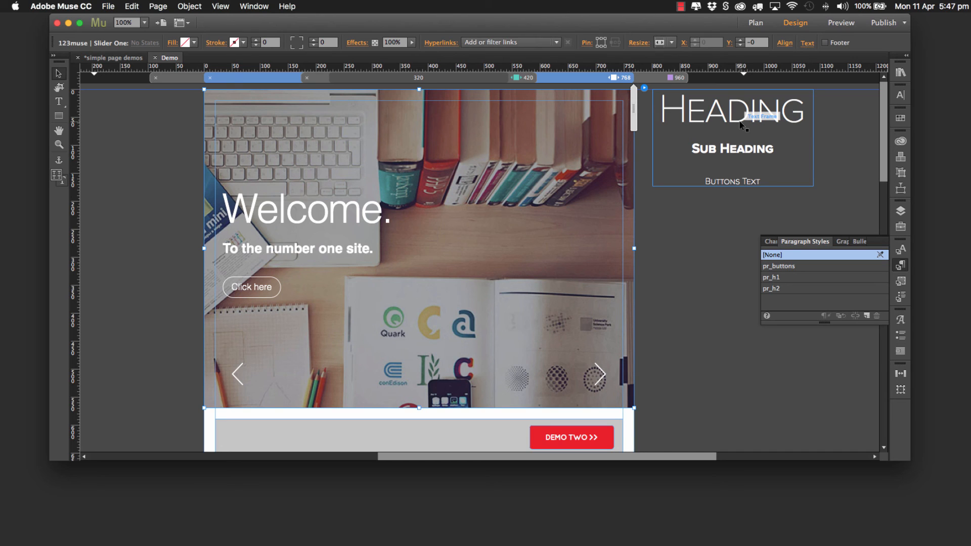
Step: Close the Demo page and open the Demo 2 page from the site plan
{"action": "left_click", "coordinate": [695, 214]}
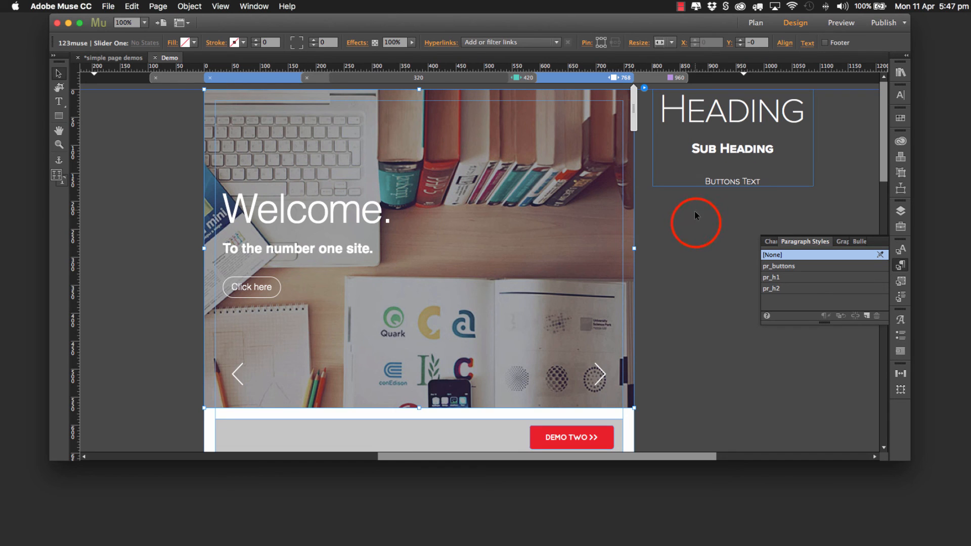
{"action": "left_click", "coordinate": [155, 58]}
{"action": "left_click", "coordinate": [292, 120]}
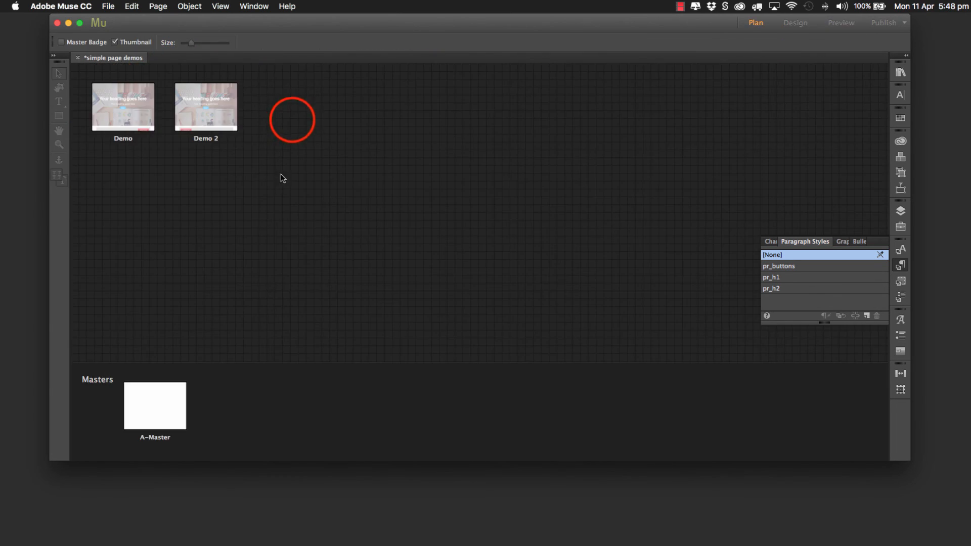
{"action": "left_click", "coordinate": [196, 115]}
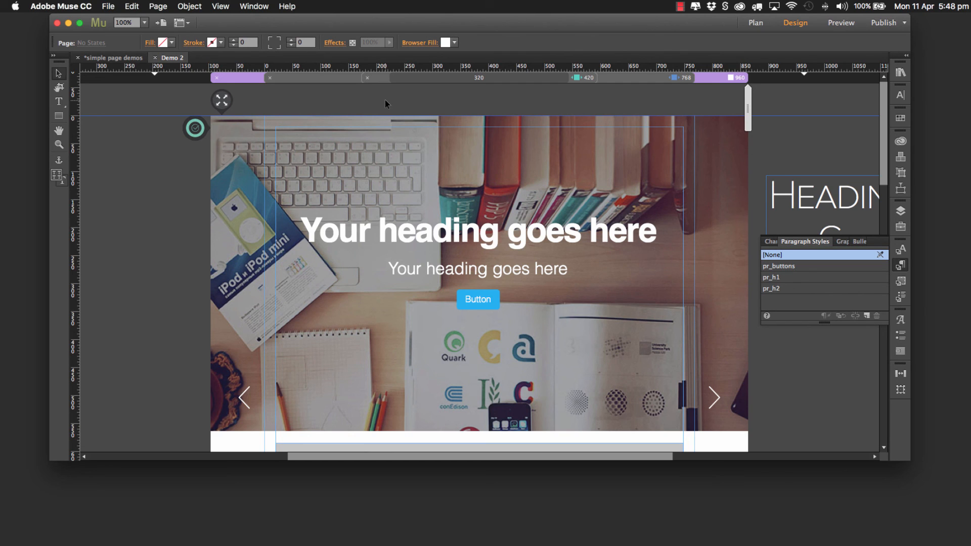
Step: Check the graphic style applied to the Demo 2 slider and locate the Cover Scroll widget in the library
{"action": "left_click", "coordinate": [258, 123]}
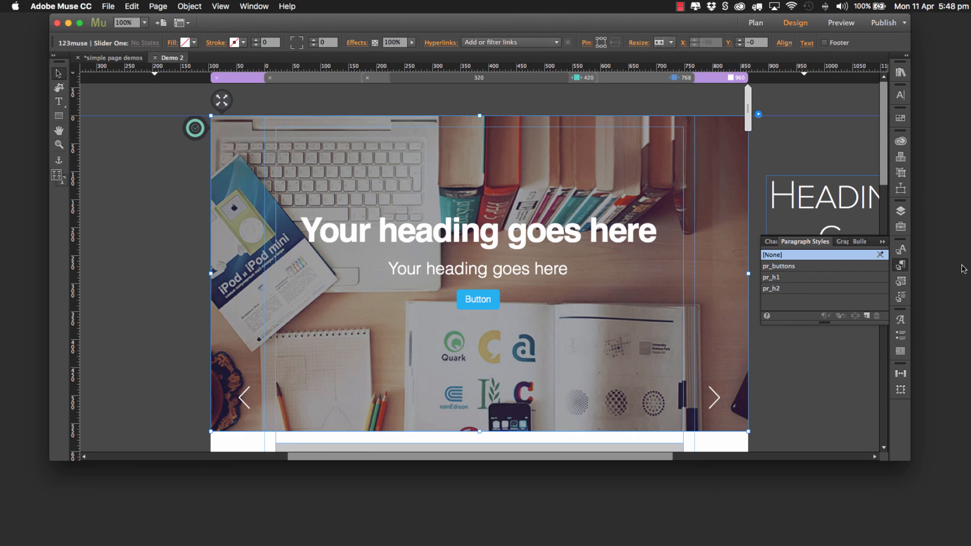
{"action": "left_click", "coordinate": [901, 281]}
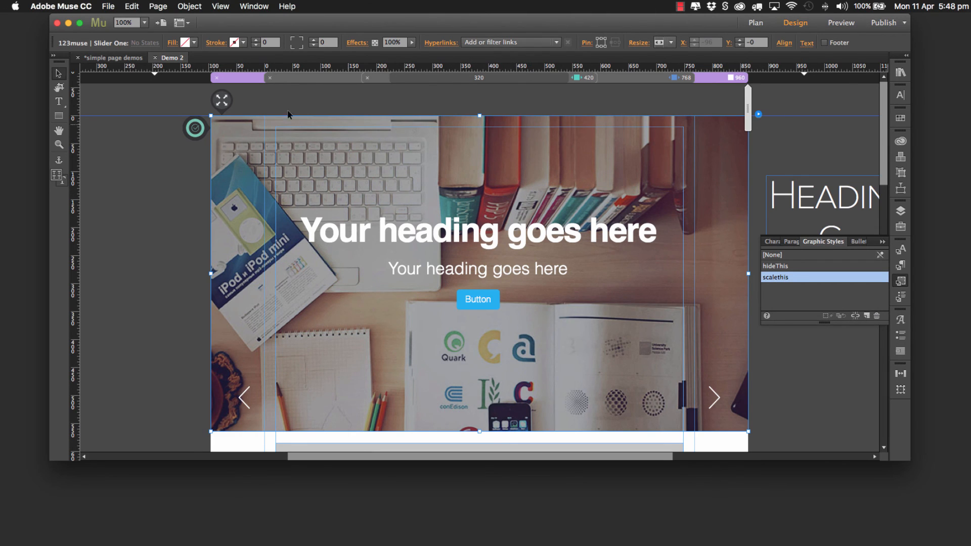
{"action": "left_click", "coordinate": [223, 99]}
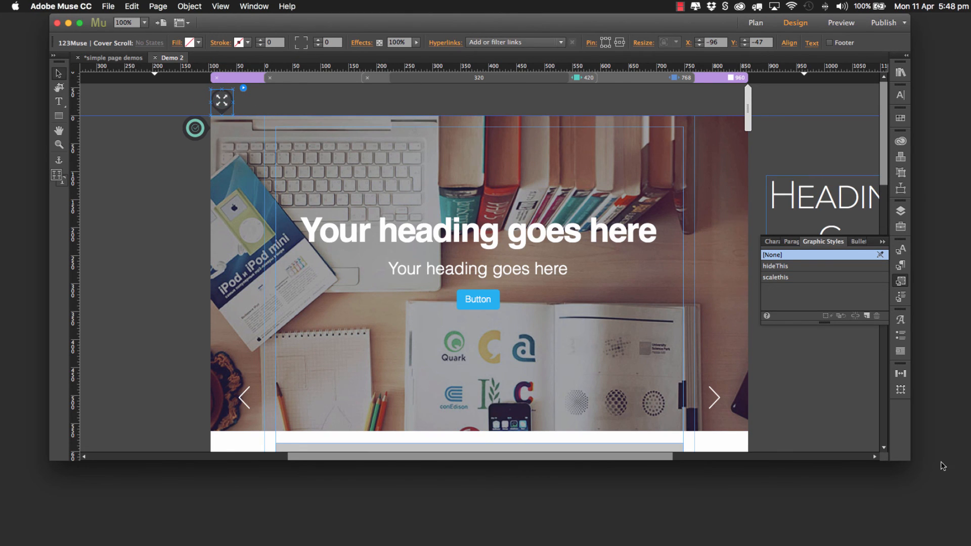
{"action": "left_click", "coordinate": [903, 70]}
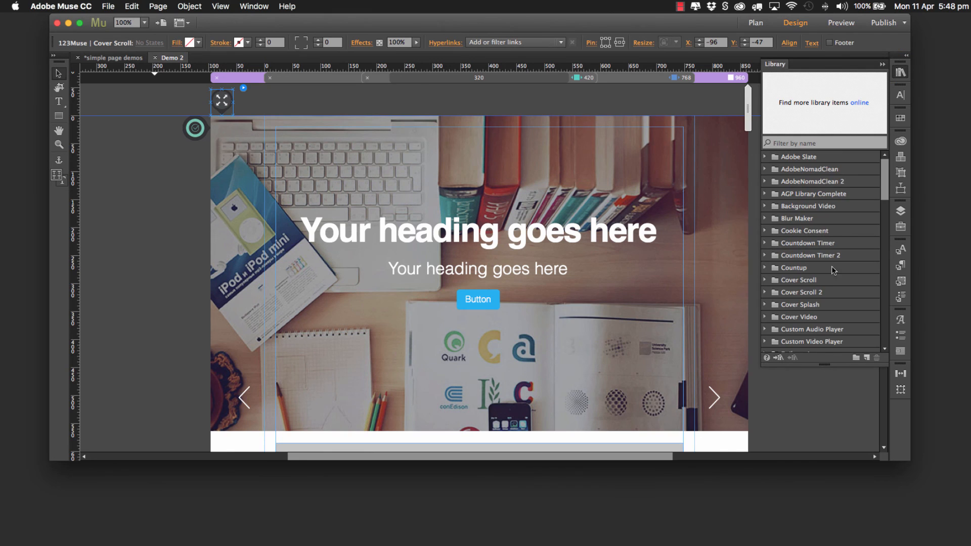
{"action": "scroll", "coordinate": [816, 272], "scroll_direction": "down", "scroll_amount": 10}
{"action": "scroll", "coordinate": [815, 275], "scroll_direction": "down", "scroll_amount": 4}
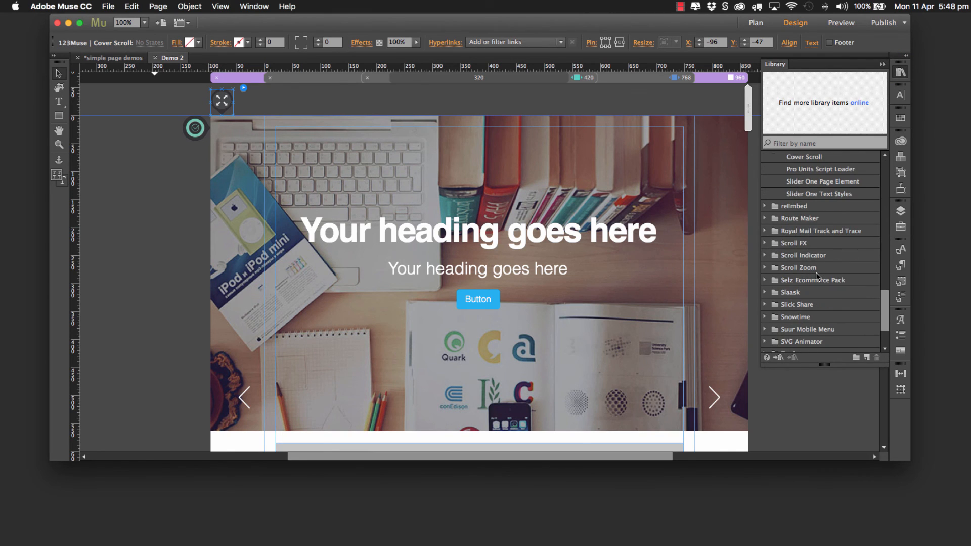
{"action": "left_click_drag", "start_coordinate": [809, 157], "coordinate": [497, 115]}
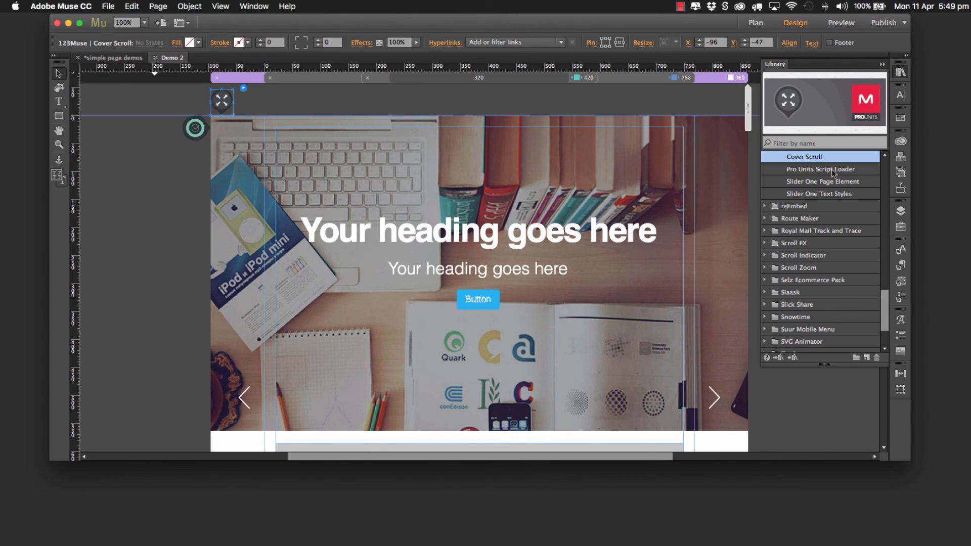
Step: Review the graphic style name entered in the options of the Cover Scroll widget above the slider
{"action": "left_click", "coordinate": [245, 88]}
{"action": "left_click", "coordinate": [362, 112]}
{"action": "left_click_drag", "start_coordinate": [361, 113], "coordinate": [318, 114]}
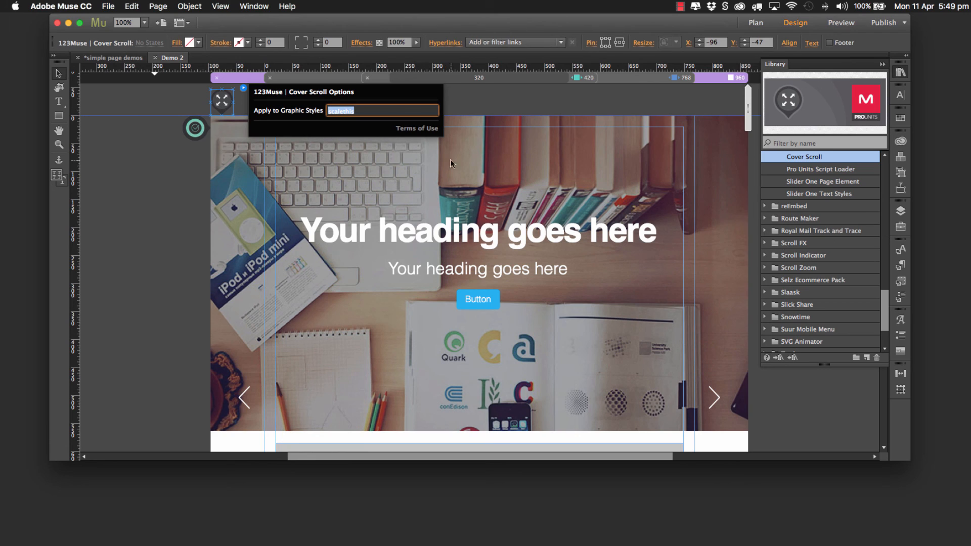
{"action": "left_click", "coordinate": [535, 104]}
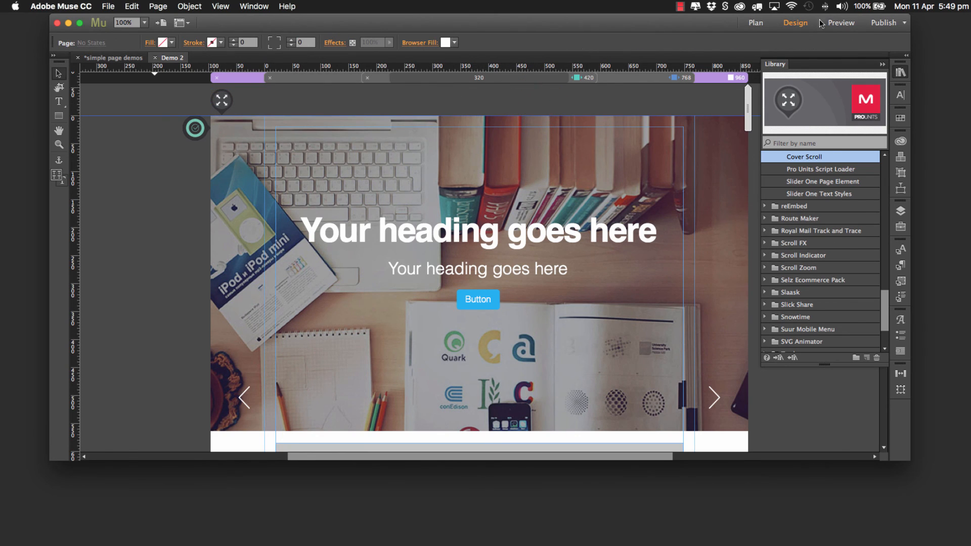
Step: Preview the Demo 2 page in the browser and check the slider's scaling and scrolling in a smaller window
{"action": "left_click", "coordinate": [109, 6]}
{"action": "left_click", "coordinate": [158, 185]}
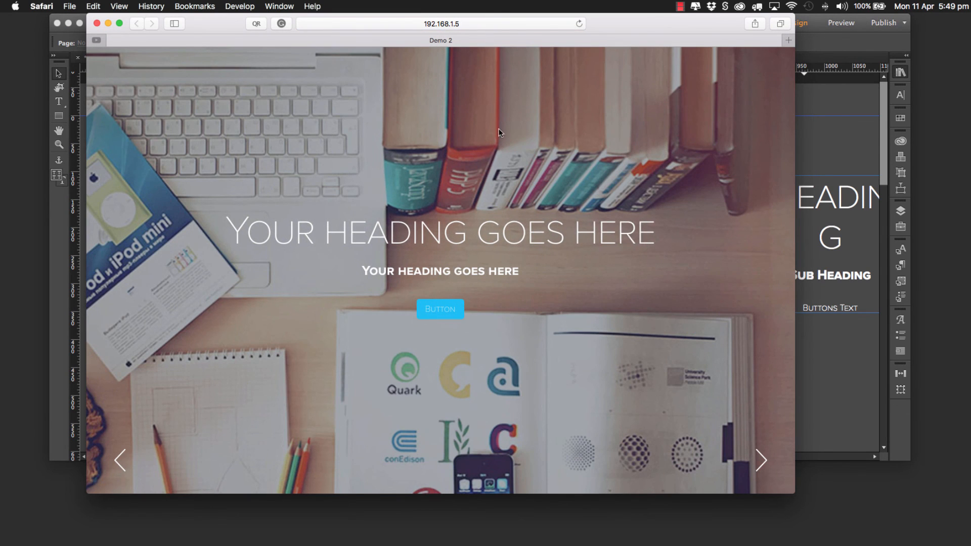
{"action": "left_click_drag", "start_coordinate": [799, 488], "coordinate": [711, 436]}
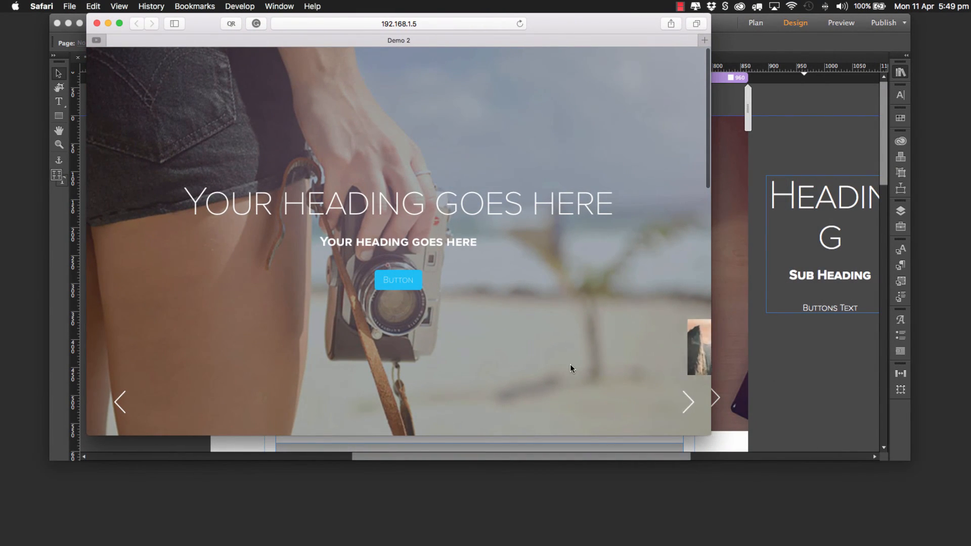
{"action": "scroll", "coordinate": [570, 364], "scroll_direction": "down", "scroll_amount": 10}
{"action": "scroll", "coordinate": [571, 364], "scroll_direction": "up", "scroll_amount": 8}
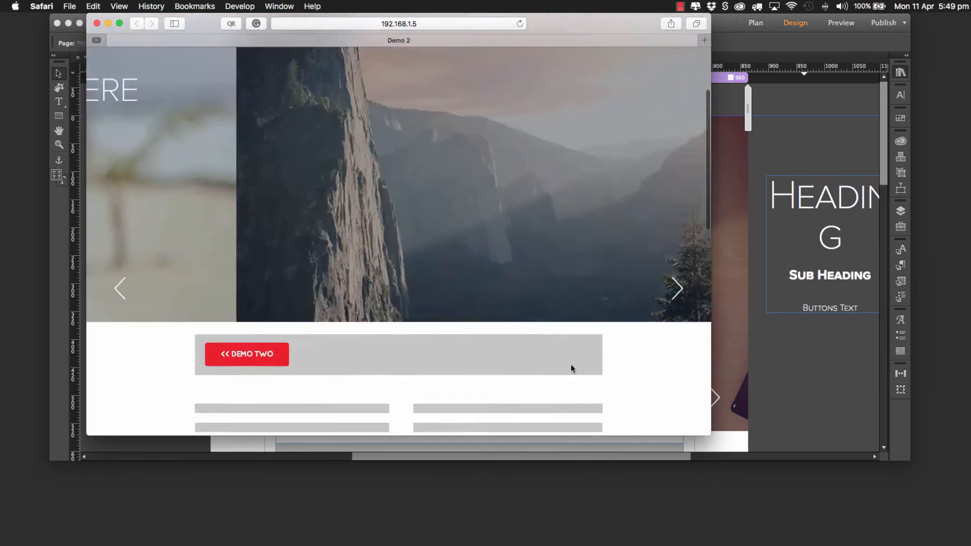
{"action": "scroll", "coordinate": [571, 365], "scroll_direction": "up", "scroll_amount": 5}
Step: Check the slider's responsiveness and page scrolling in a narrow and a wide browser window
{"action": "left_click_drag", "start_coordinate": [711, 338], "coordinate": [420, 331]}
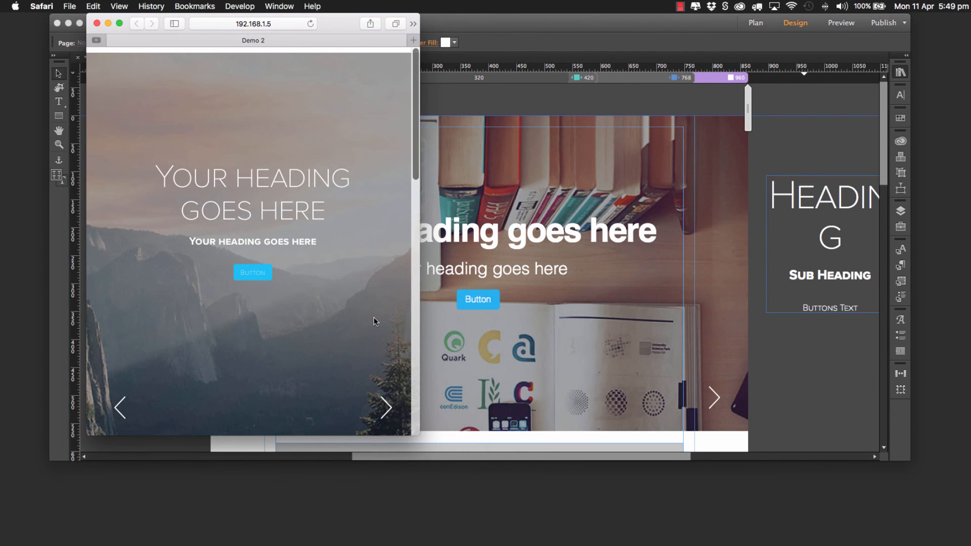
{"action": "scroll", "coordinate": [374, 317], "scroll_direction": "down", "scroll_amount": 10}
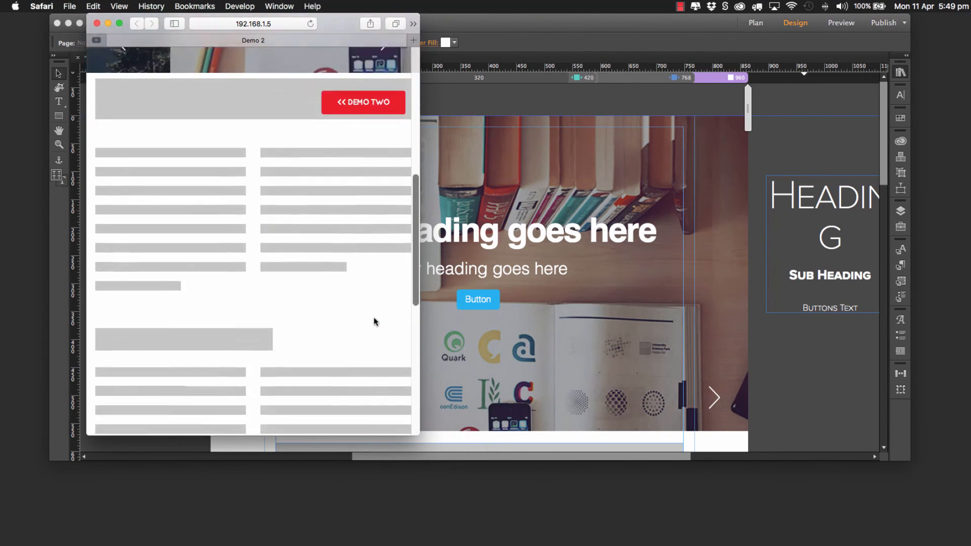
{"action": "scroll", "coordinate": [375, 317], "scroll_direction": "up", "scroll_amount": 10}
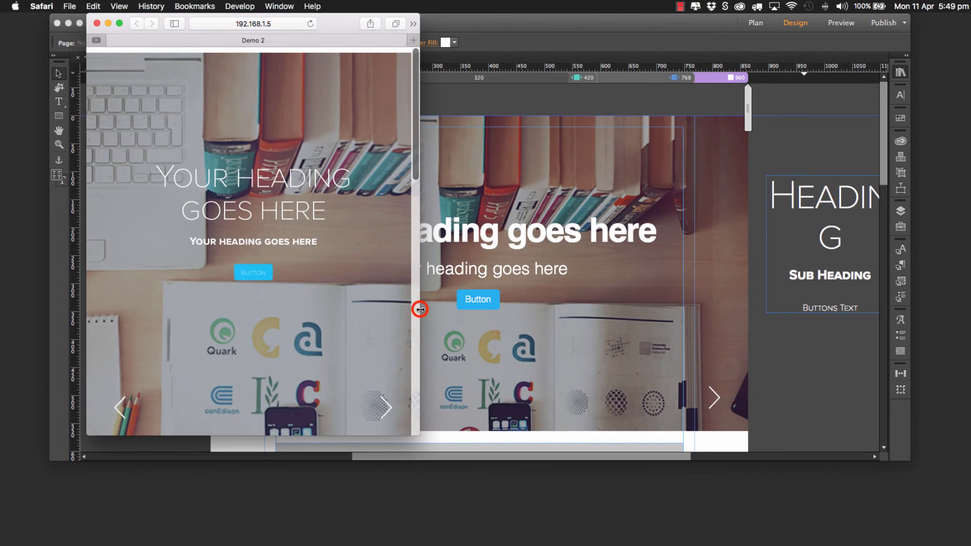
{"action": "left_click_drag", "start_coordinate": [420, 309], "coordinate": [878, 311]}
{"action": "scroll", "coordinate": [706, 349], "scroll_direction": "down", "scroll_amount": 10}
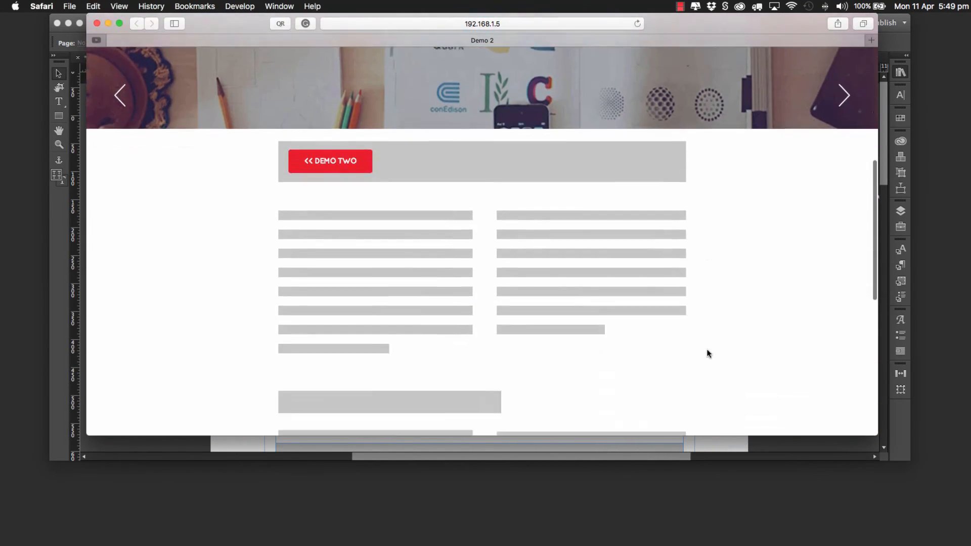
{"action": "scroll", "coordinate": [707, 351], "scroll_direction": "up", "scroll_amount": 10}
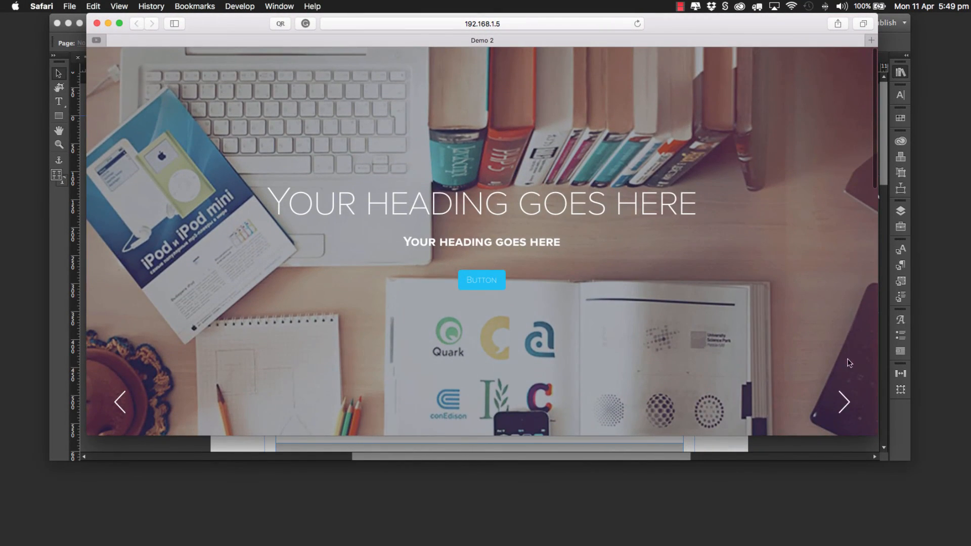
Step: Advance the previewed slider to its next slide, look through the page and close the browser window
{"action": "left_click", "coordinate": [850, 401]}
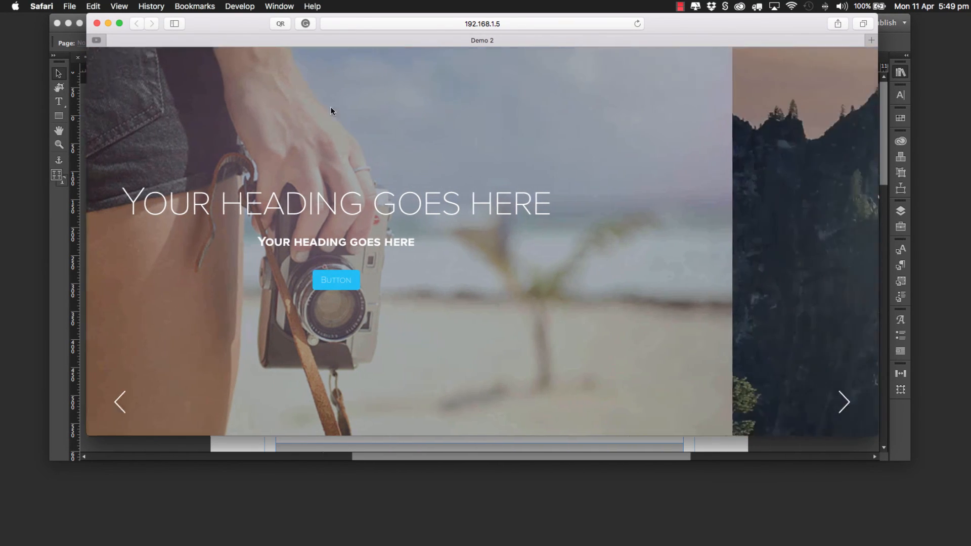
{"action": "scroll", "coordinate": [509, 201], "scroll_direction": "down", "scroll_amount": 10}
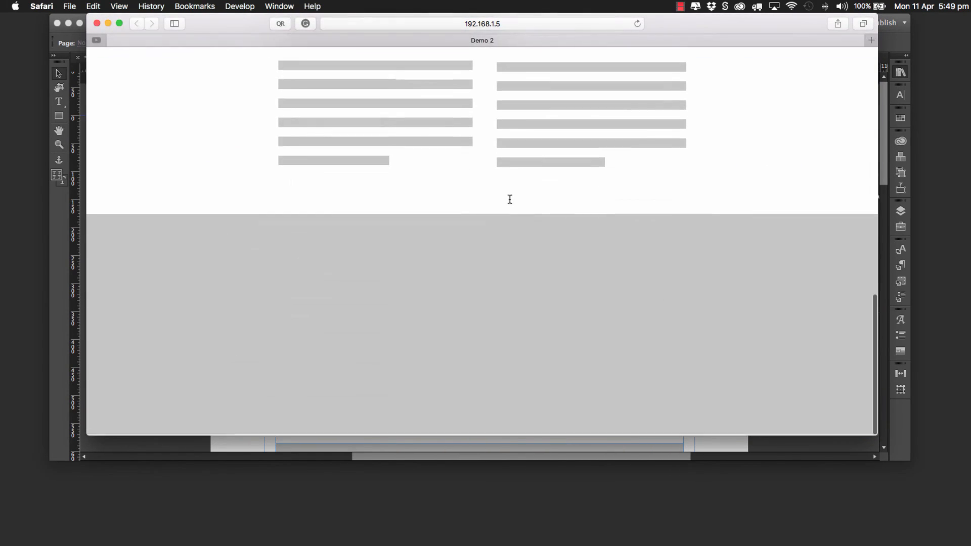
{"action": "scroll", "coordinate": [510, 199], "scroll_direction": "up", "scroll_amount": 12}
{"action": "left_click", "coordinate": [97, 24]}
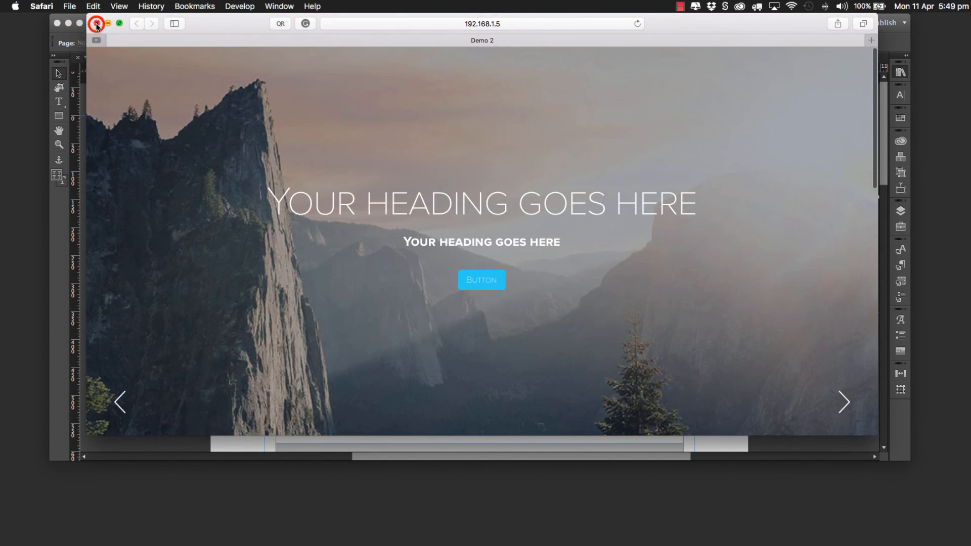
{"action": "left_click", "coordinate": [177, 210]}
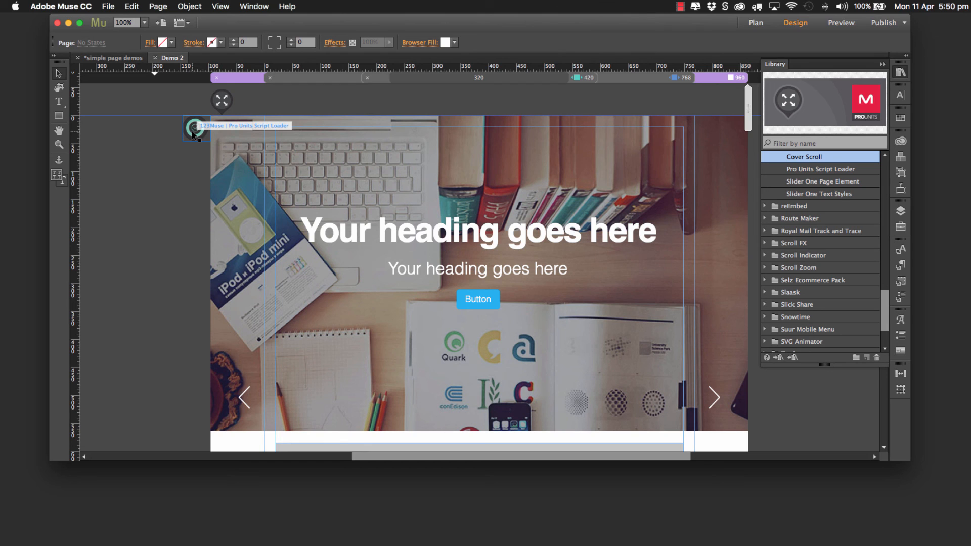
{"action": "left_click", "coordinate": [680, 6]}
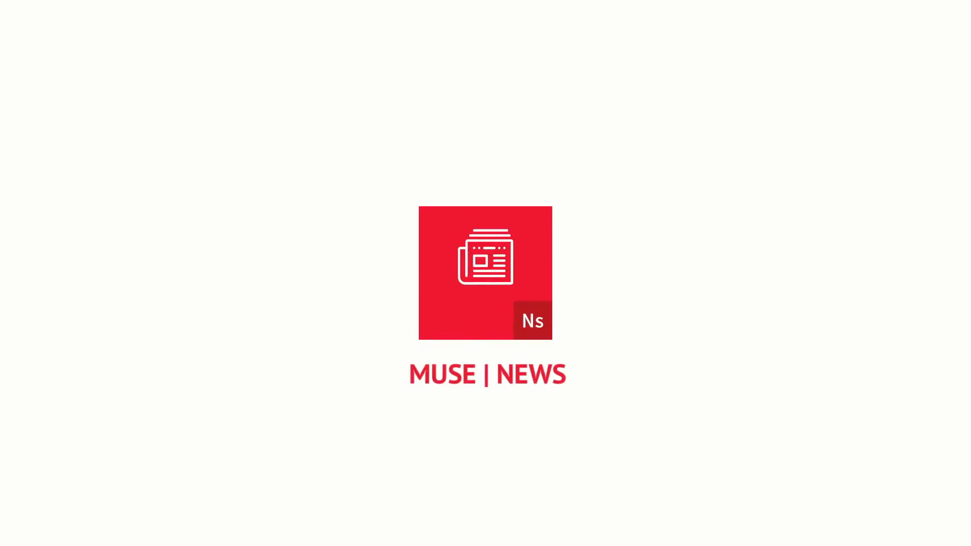